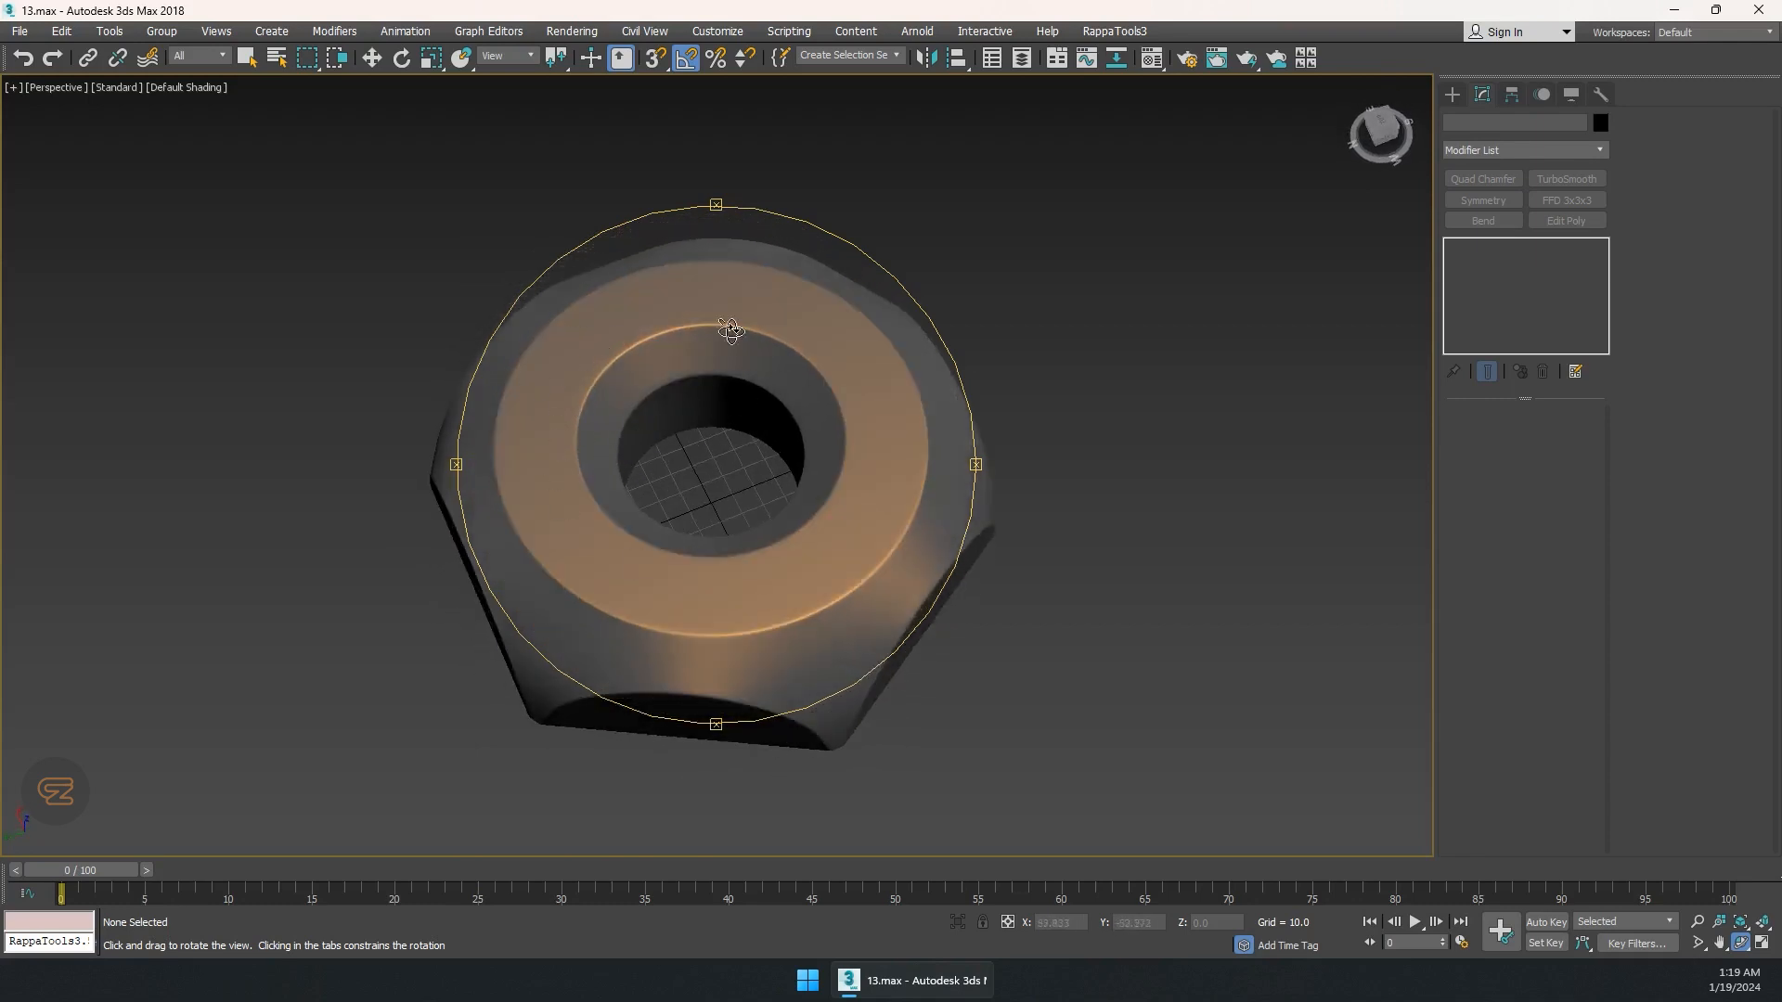
Examine the finished hex nut model from above and from the side.
{"action": "left_click_drag", "start_coordinate": [605, 523], "coordinate": [645, 443]}
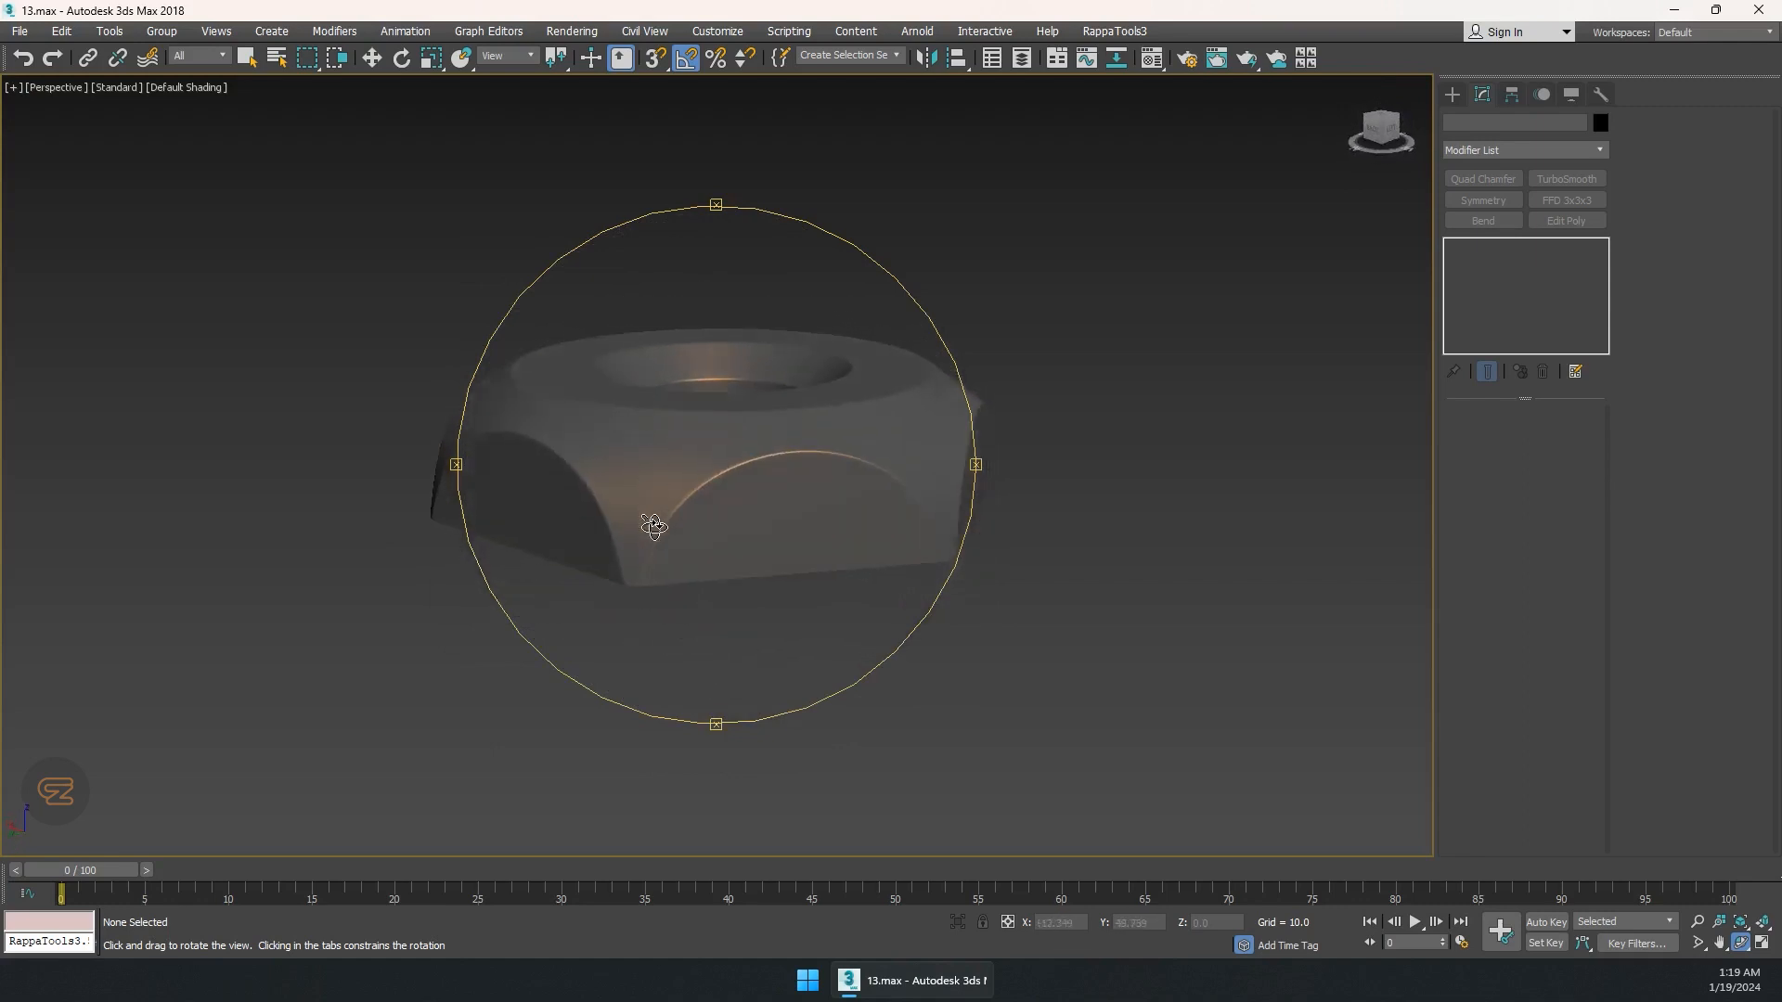
{"action": "left_click_drag", "start_coordinate": [626, 512], "coordinate": [654, 547]}
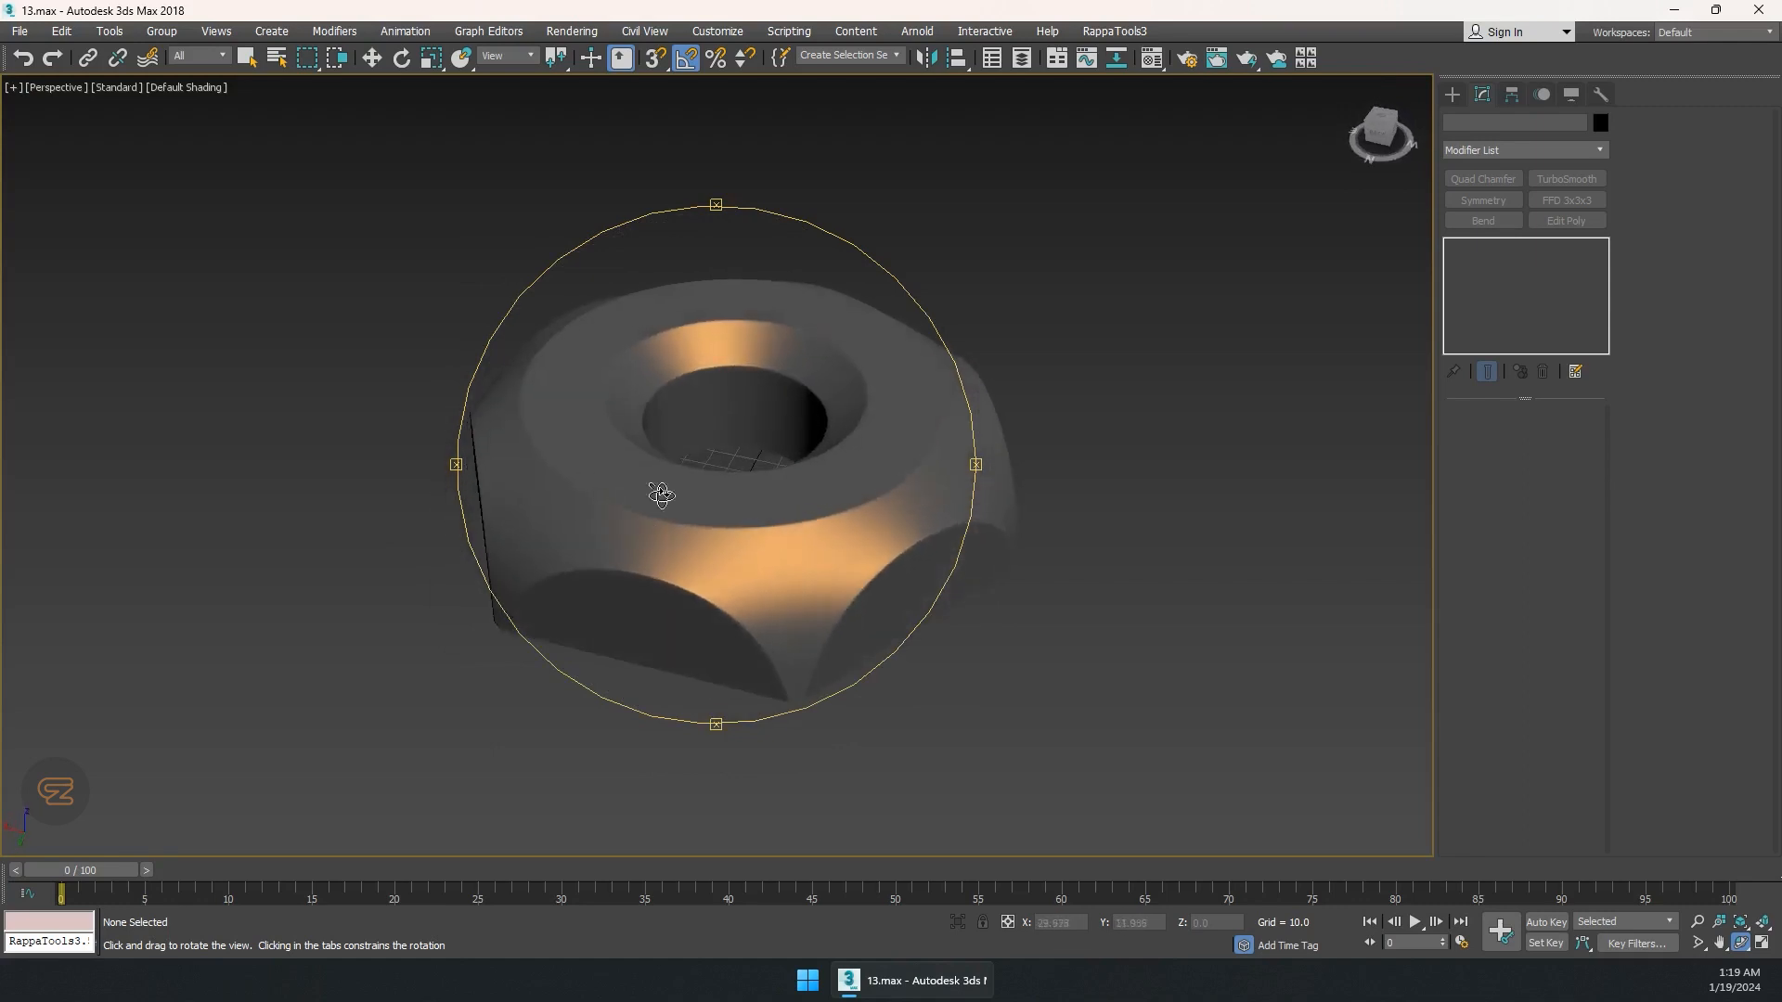
{"action": "left_click_drag", "start_coordinate": [795, 407], "coordinate": [792, 430]}
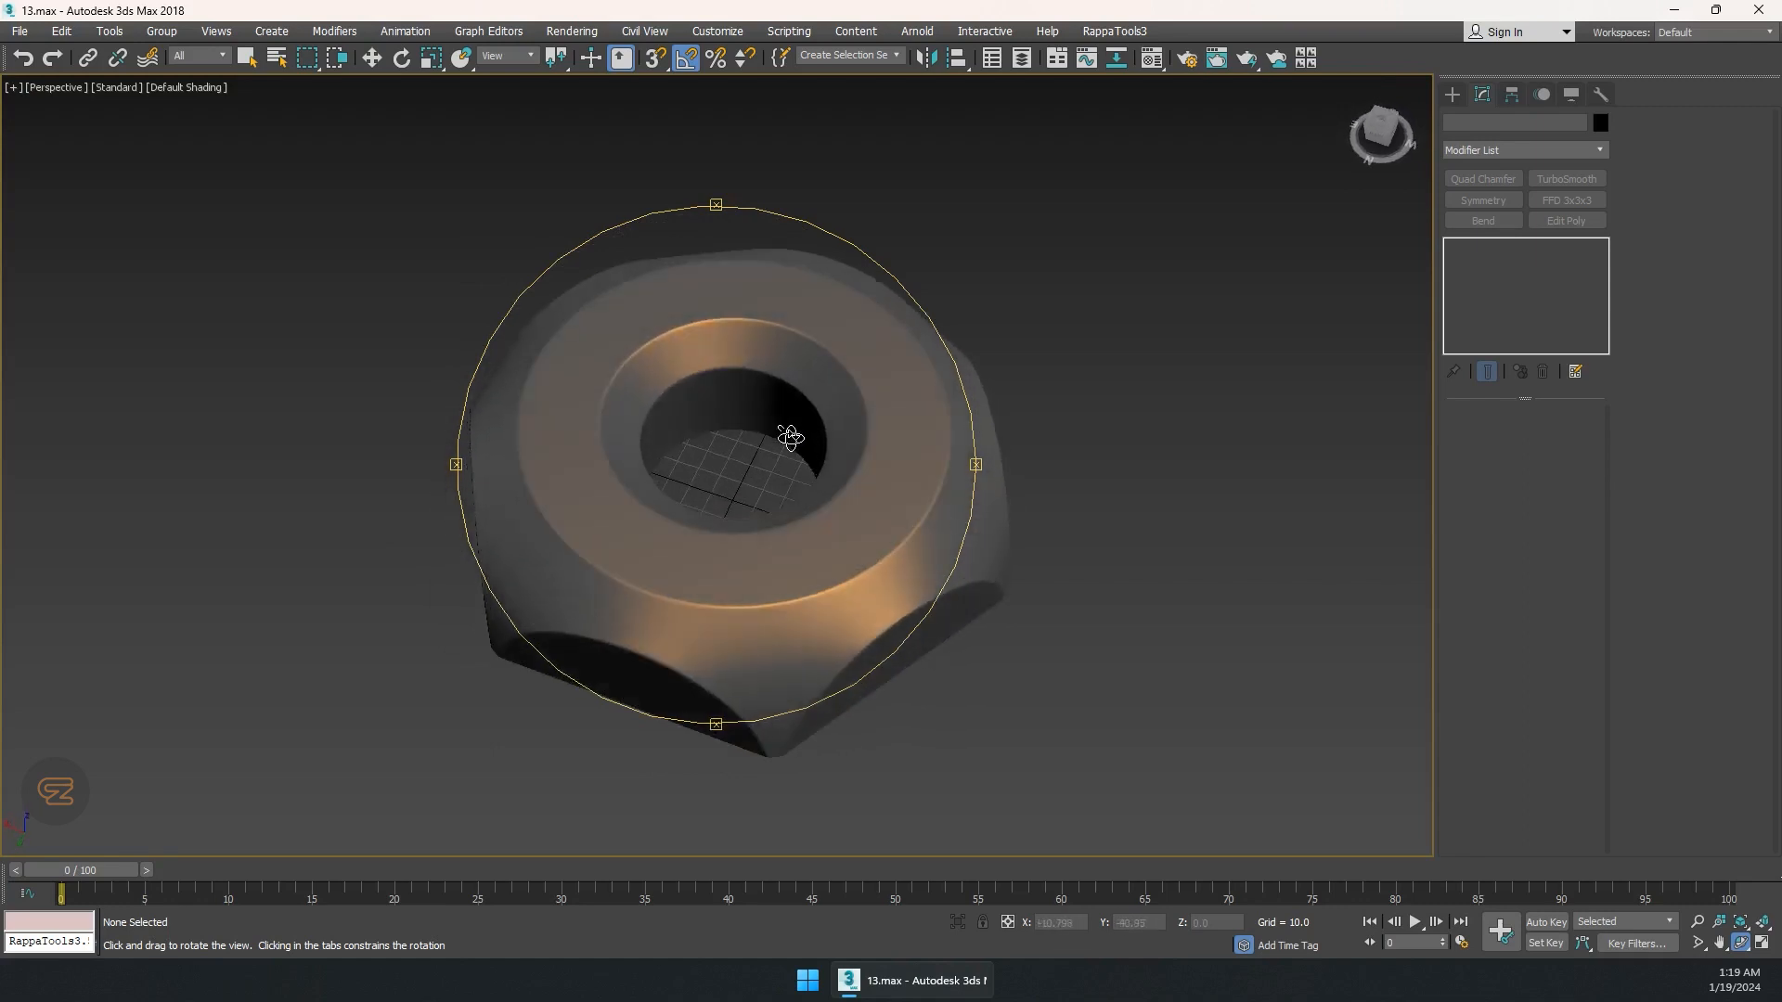
{"action": "left_click_drag", "start_coordinate": [765, 498], "coordinate": [748, 461]}
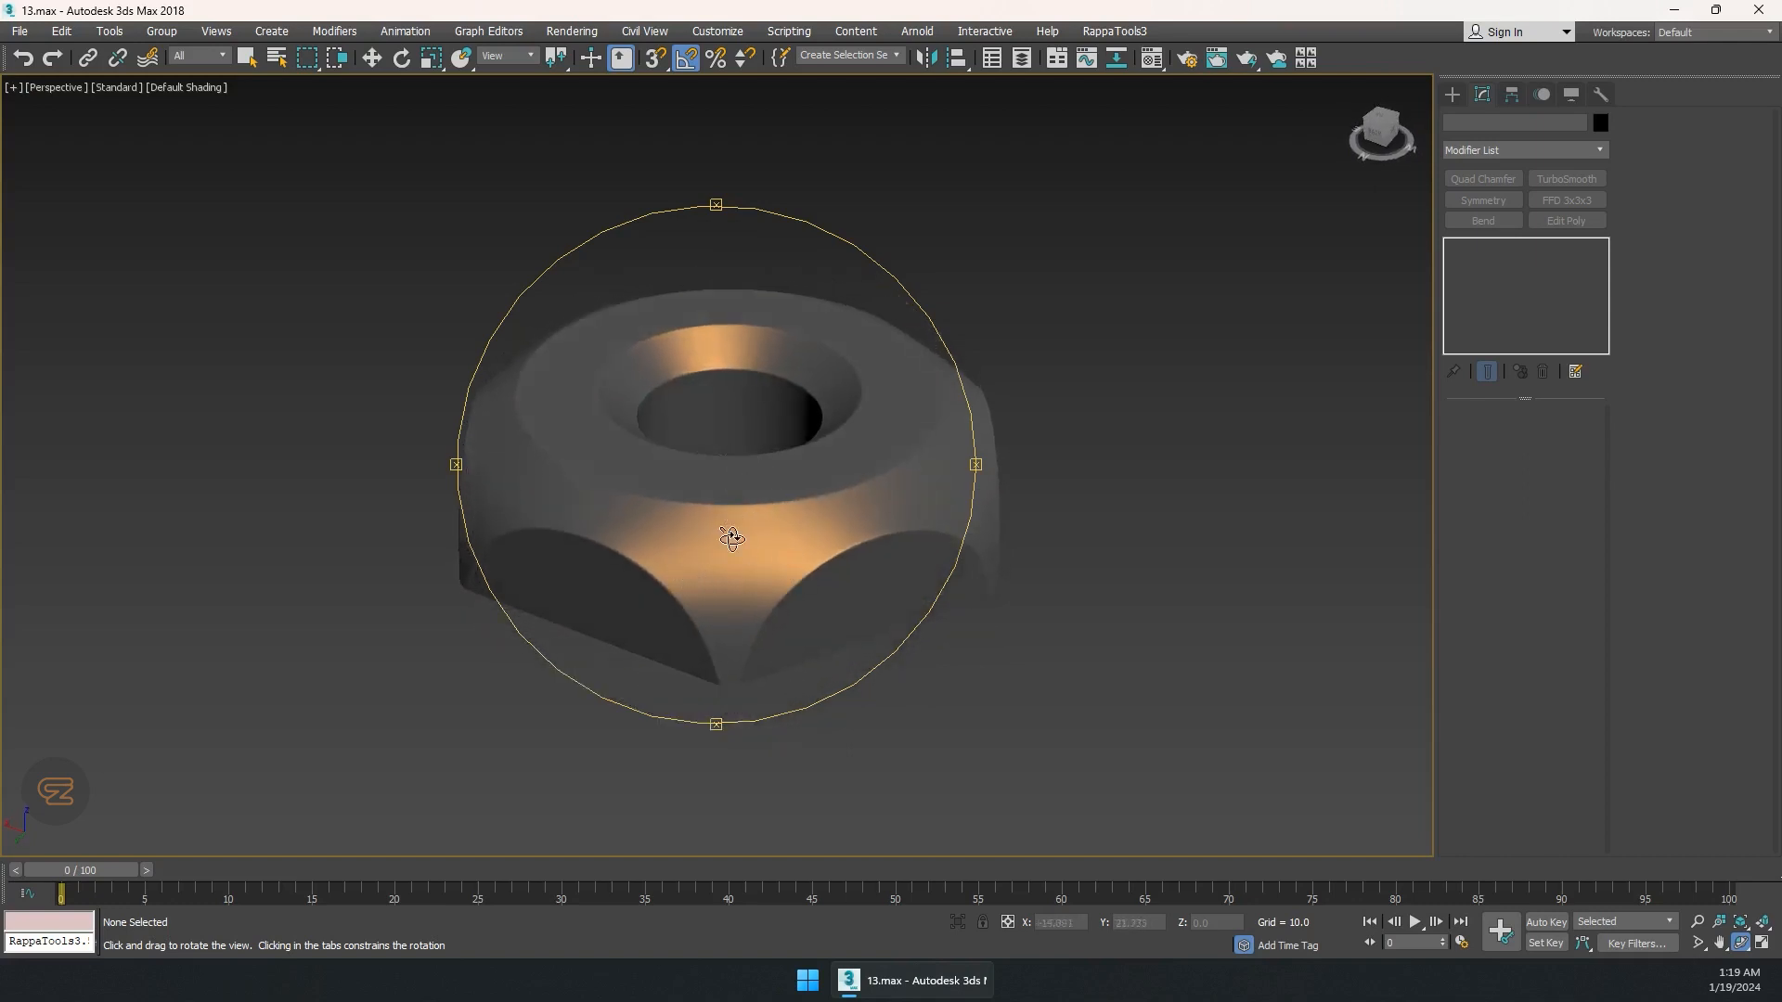
{"action": "left_click_drag", "start_coordinate": [688, 493], "coordinate": [703, 542]}
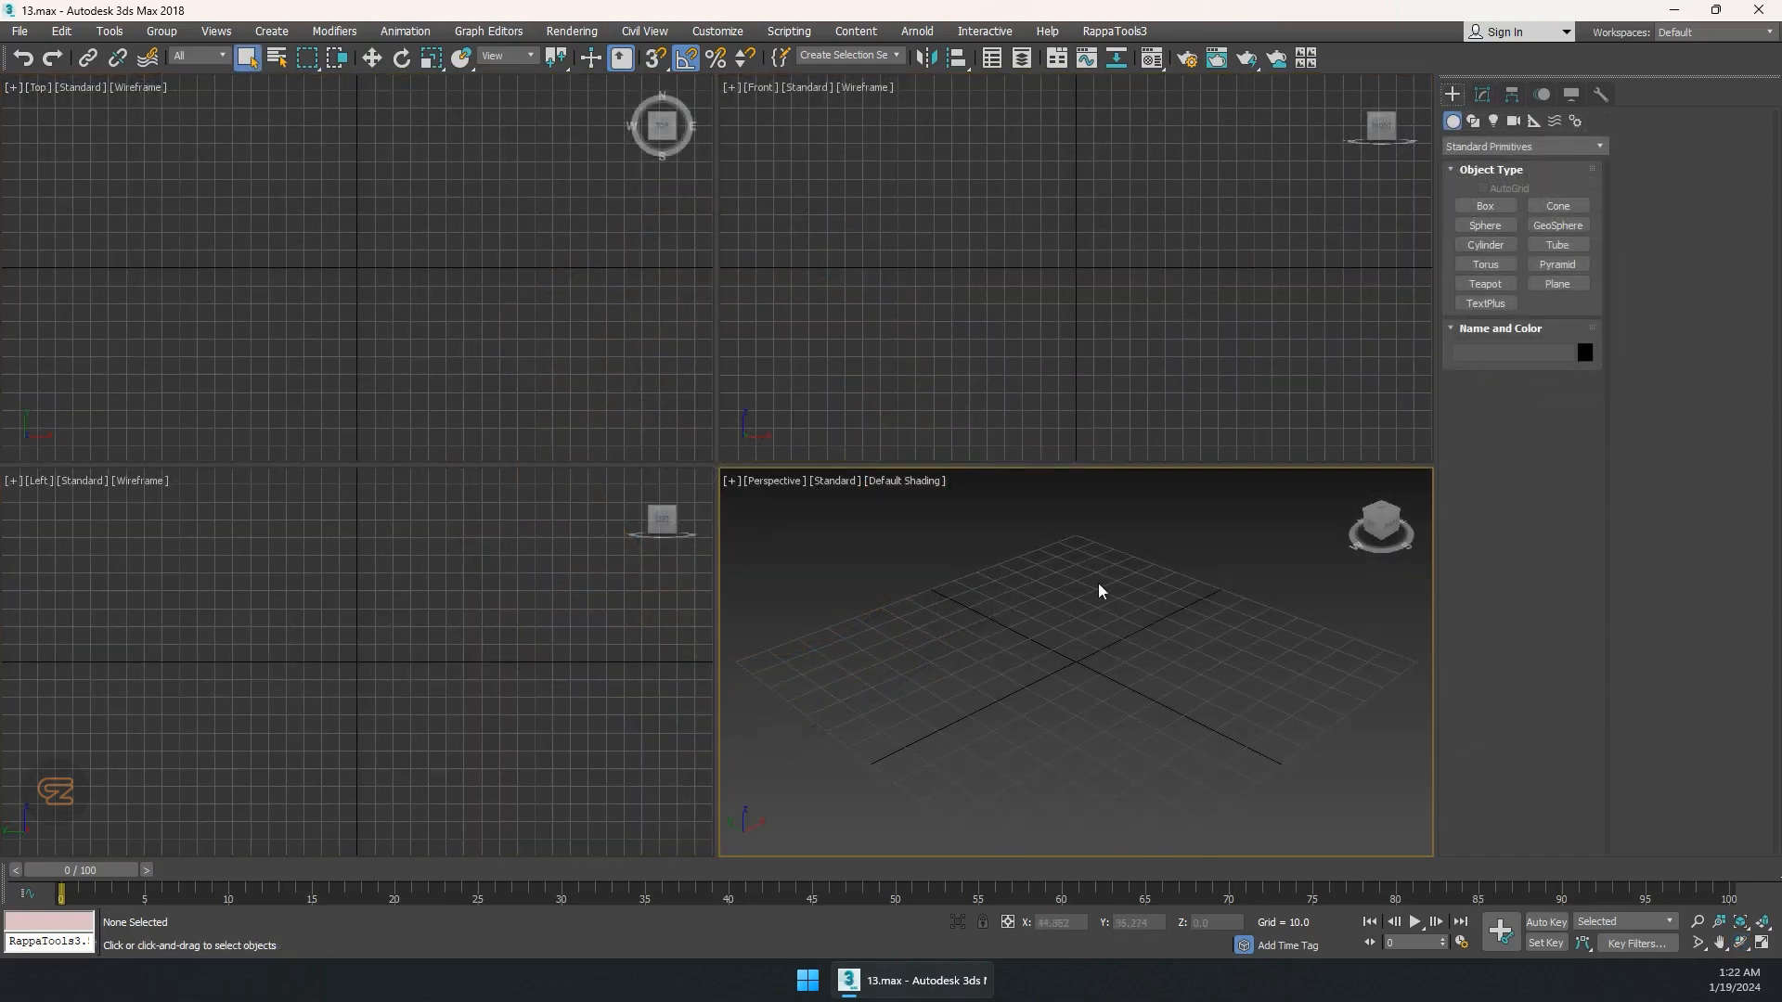
Create a 12-sided cylinder centred on the origin in the Front view, radius about 46 and height about 23.
{"action": "left_click", "coordinate": [1489, 246]}
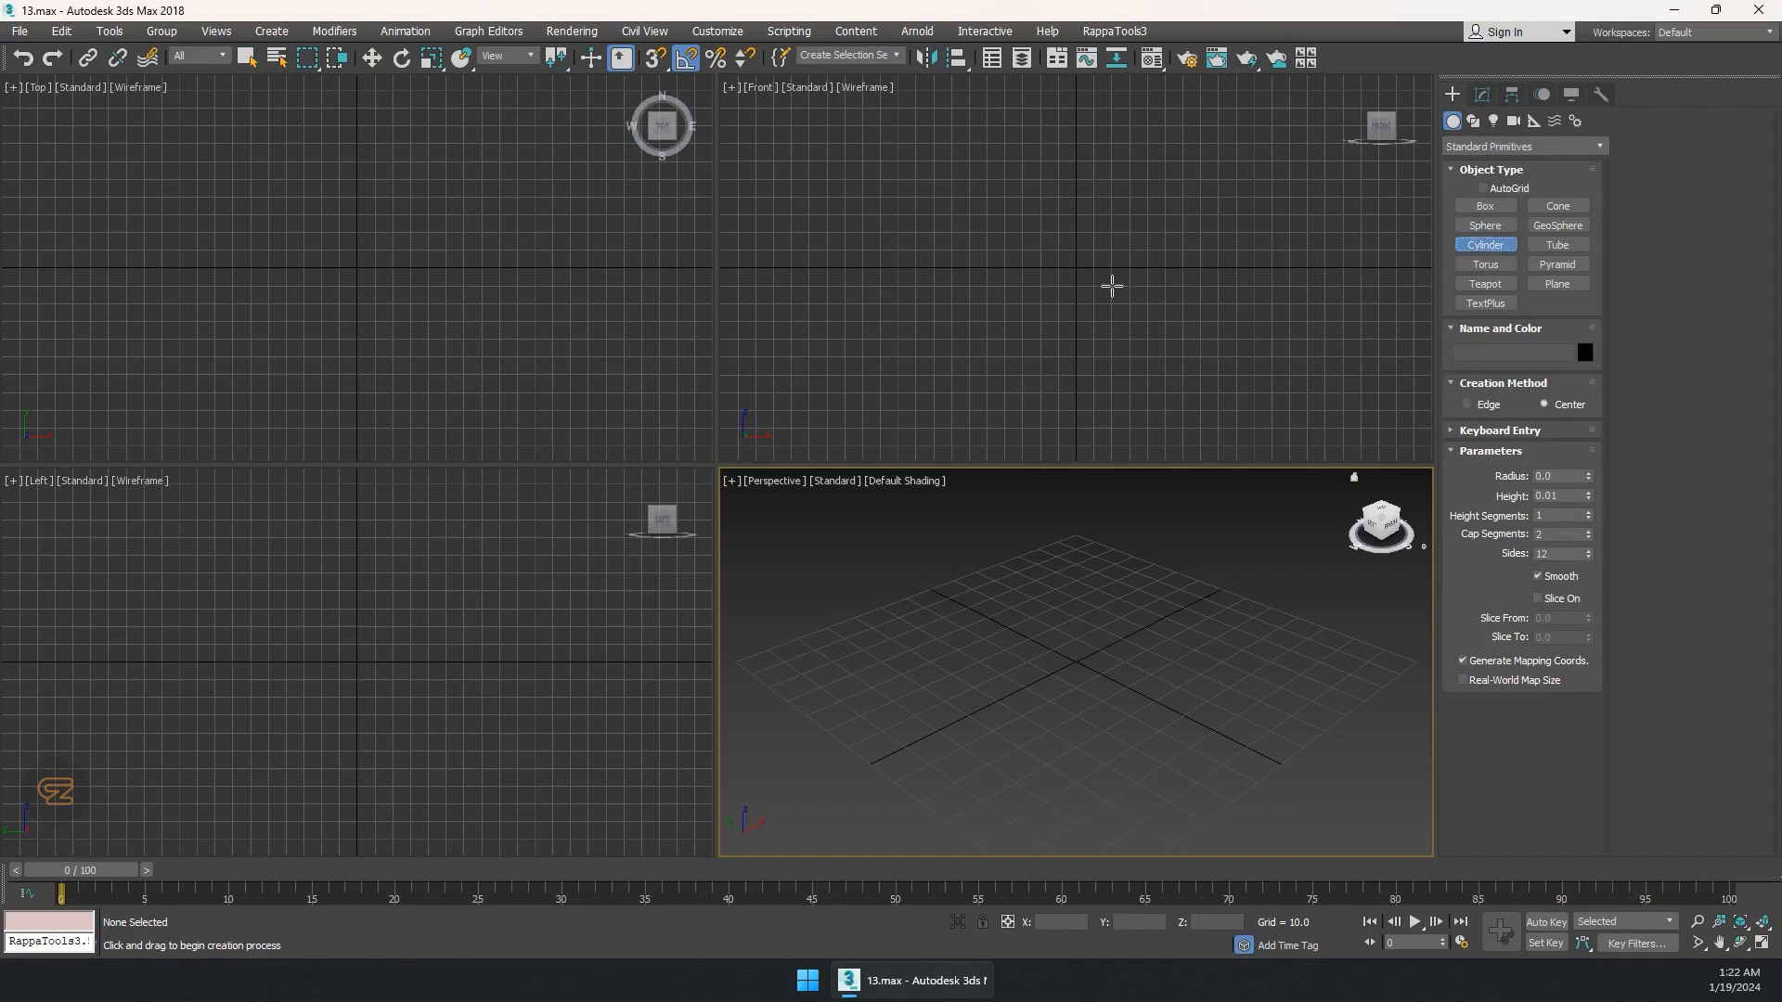
{"action": "left_click", "coordinate": [1112, 283]}
{"action": "left_click_drag", "start_coordinate": [1077, 268], "coordinate": [1139, 215]}
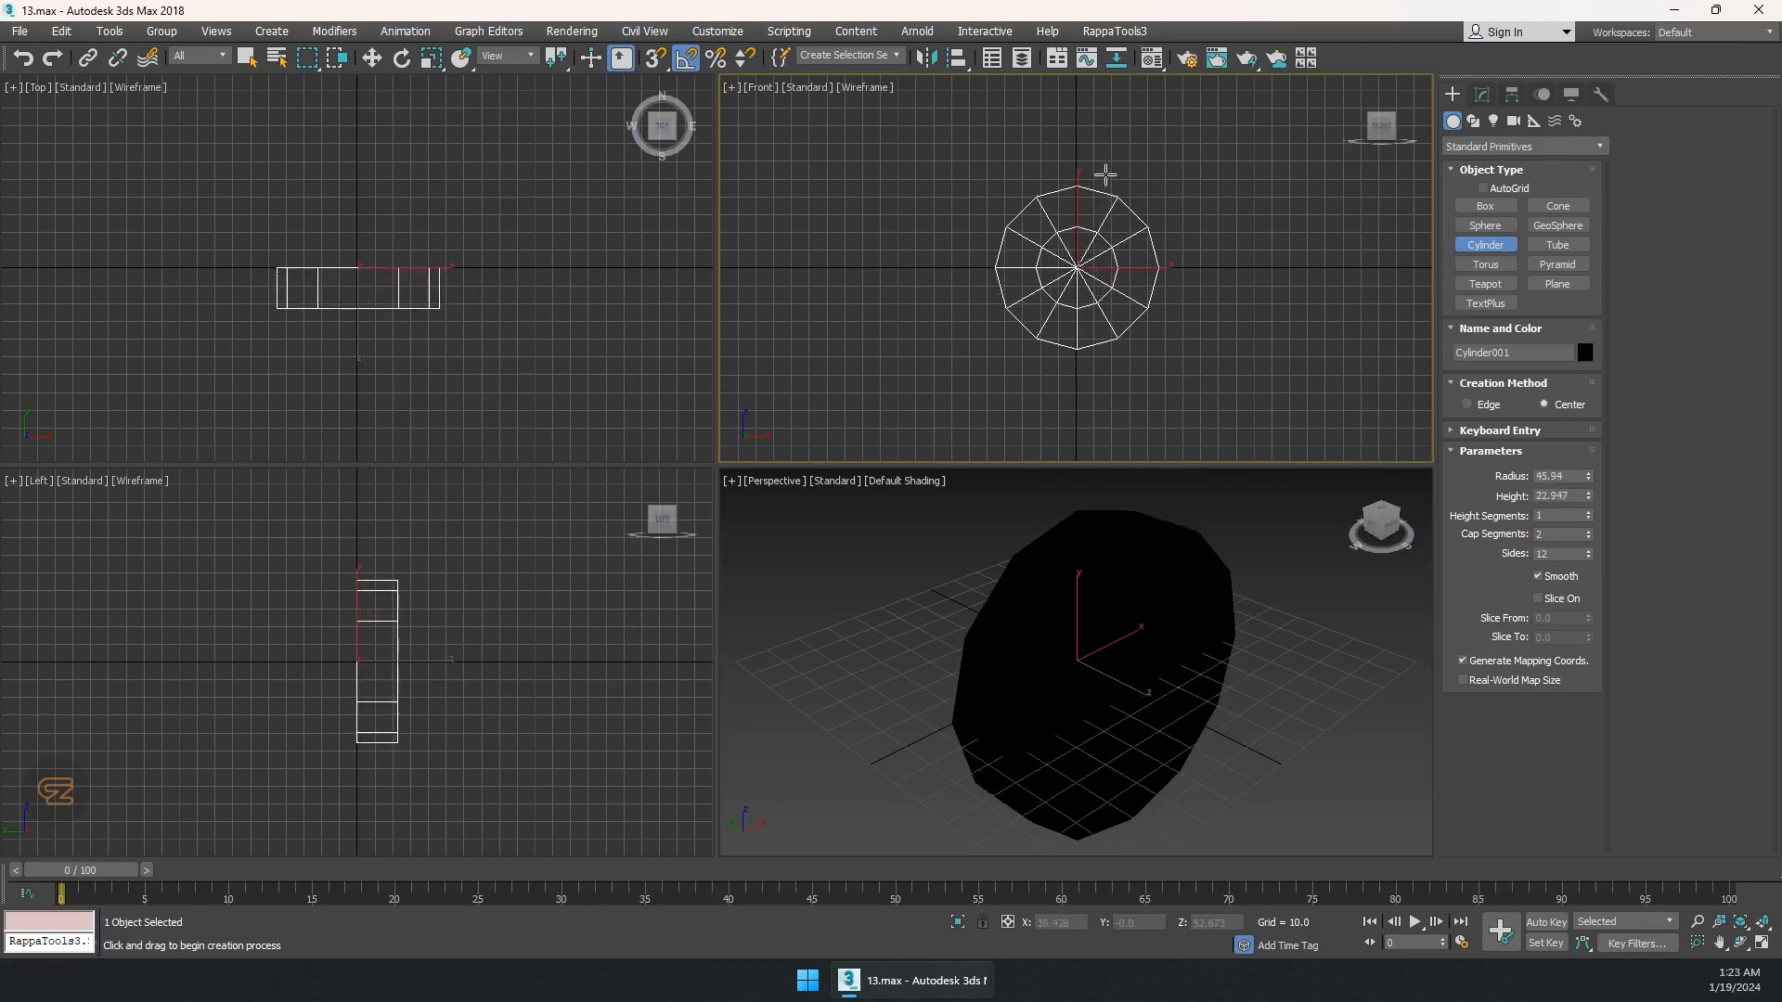
{"action": "left_click", "coordinate": [1105, 175]}
{"action": "right_click", "coordinate": [1147, 295]}
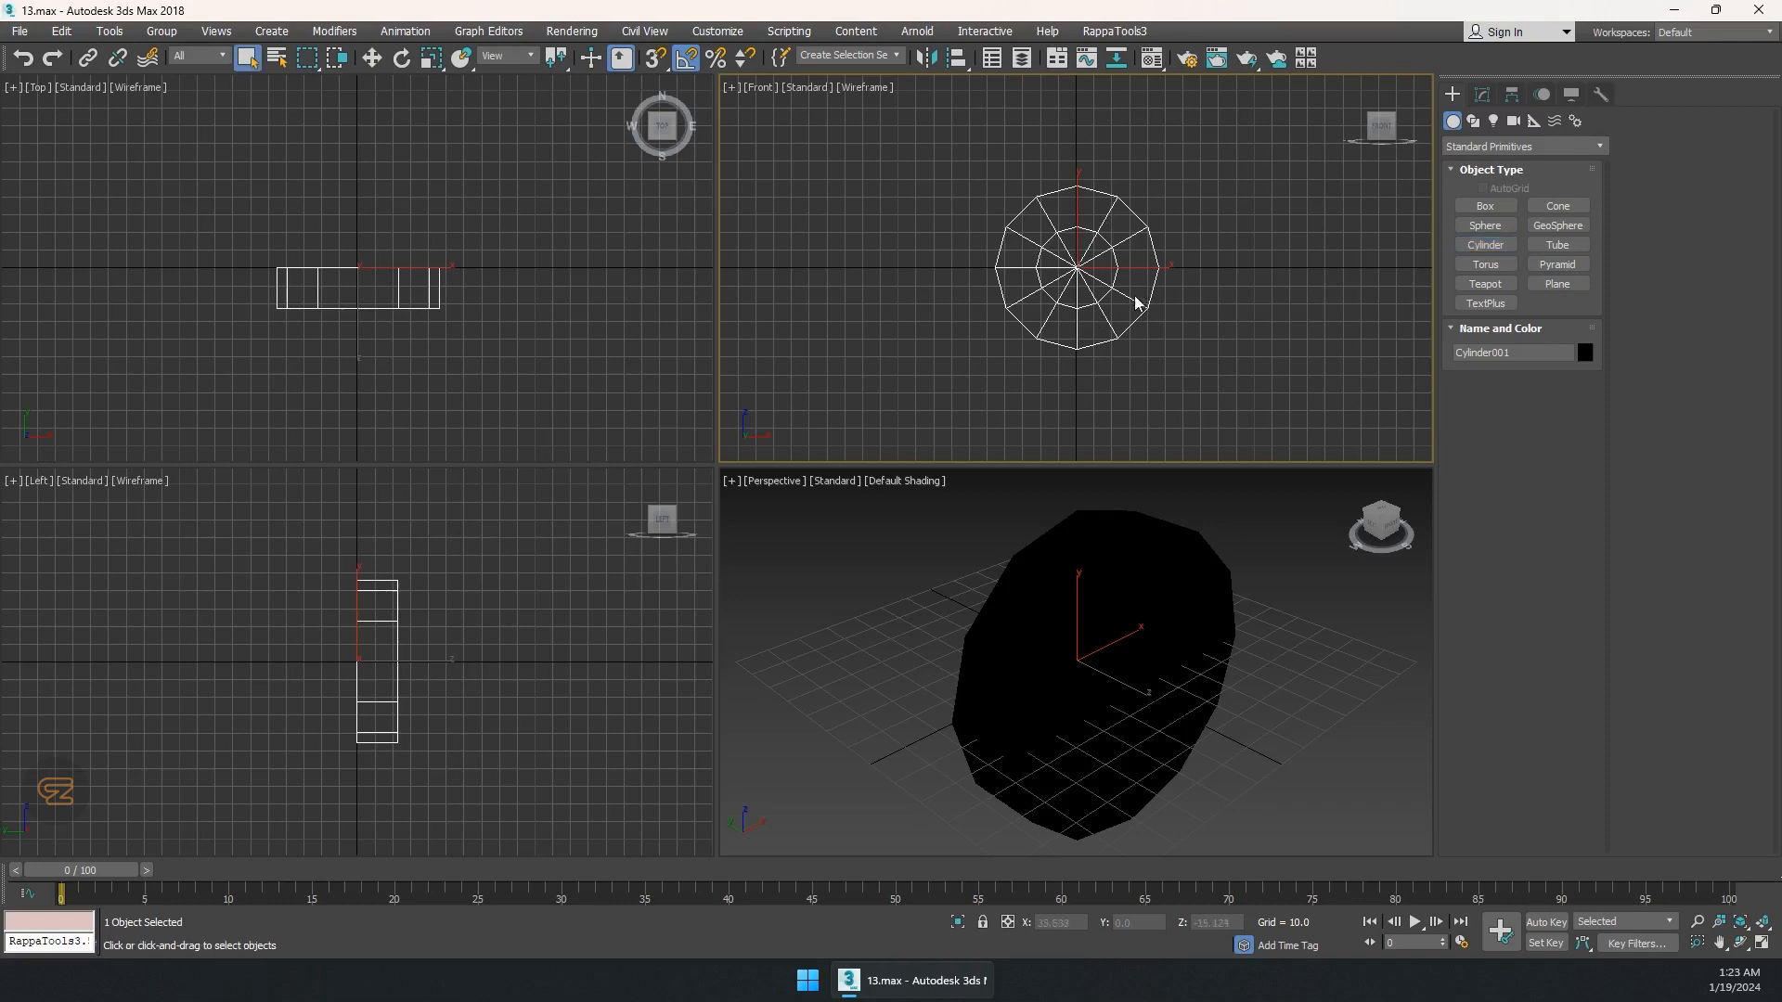
Assign the dark 01 - Default material with orange specular to the cylinder and show edged faces in the Perspective view.
{"action": "middle_click_drag", "start_coordinate": [1105, 597], "coordinate": [1089, 582]}
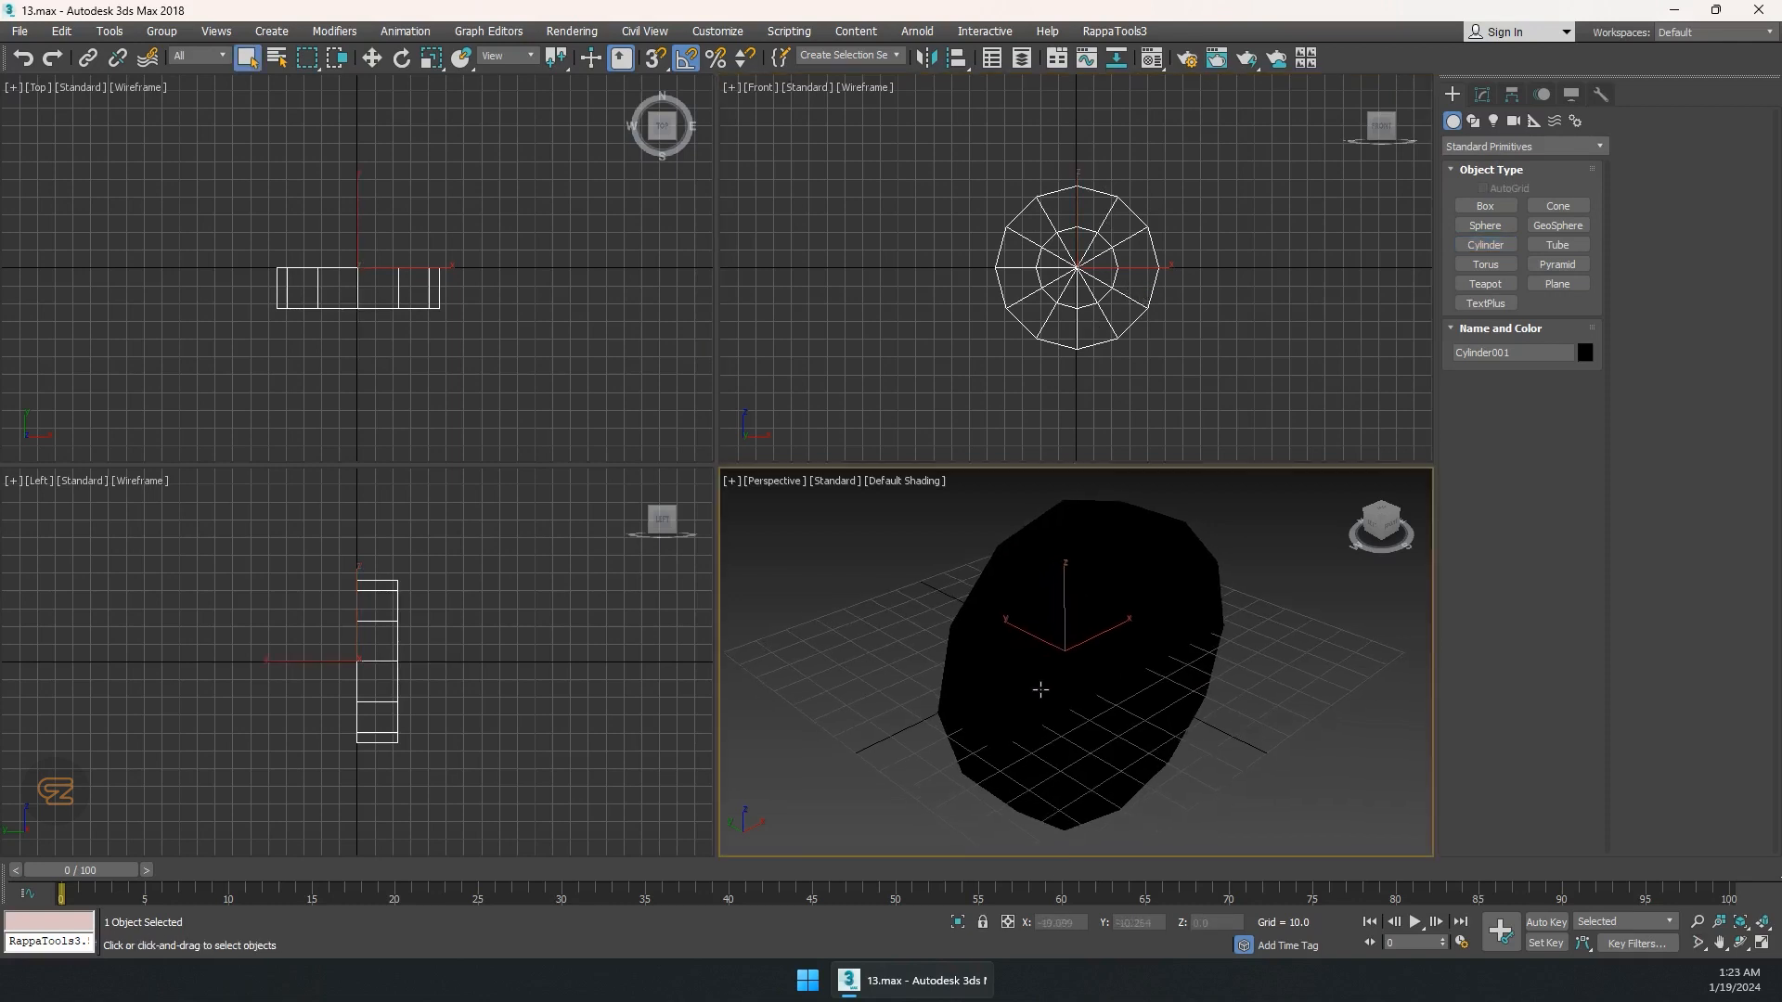
{"action": "key", "text": "m"}
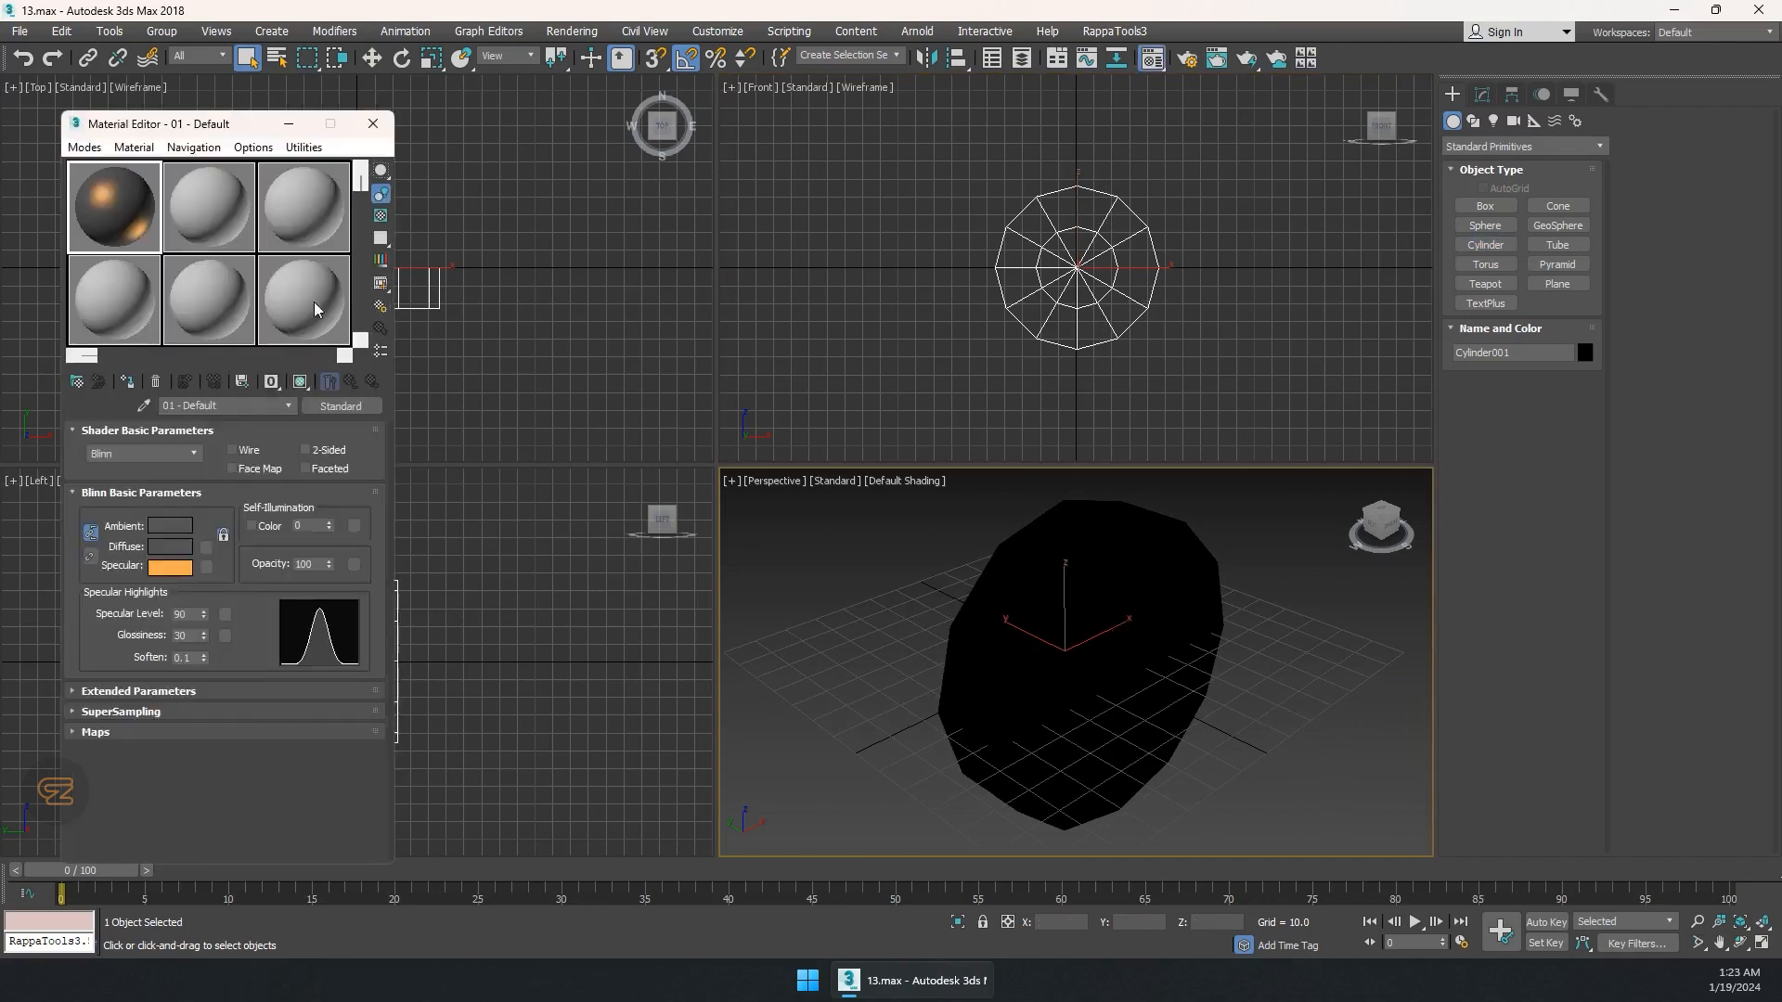
{"action": "left_click_drag", "start_coordinate": [992, 566], "coordinate": [1063, 585]}
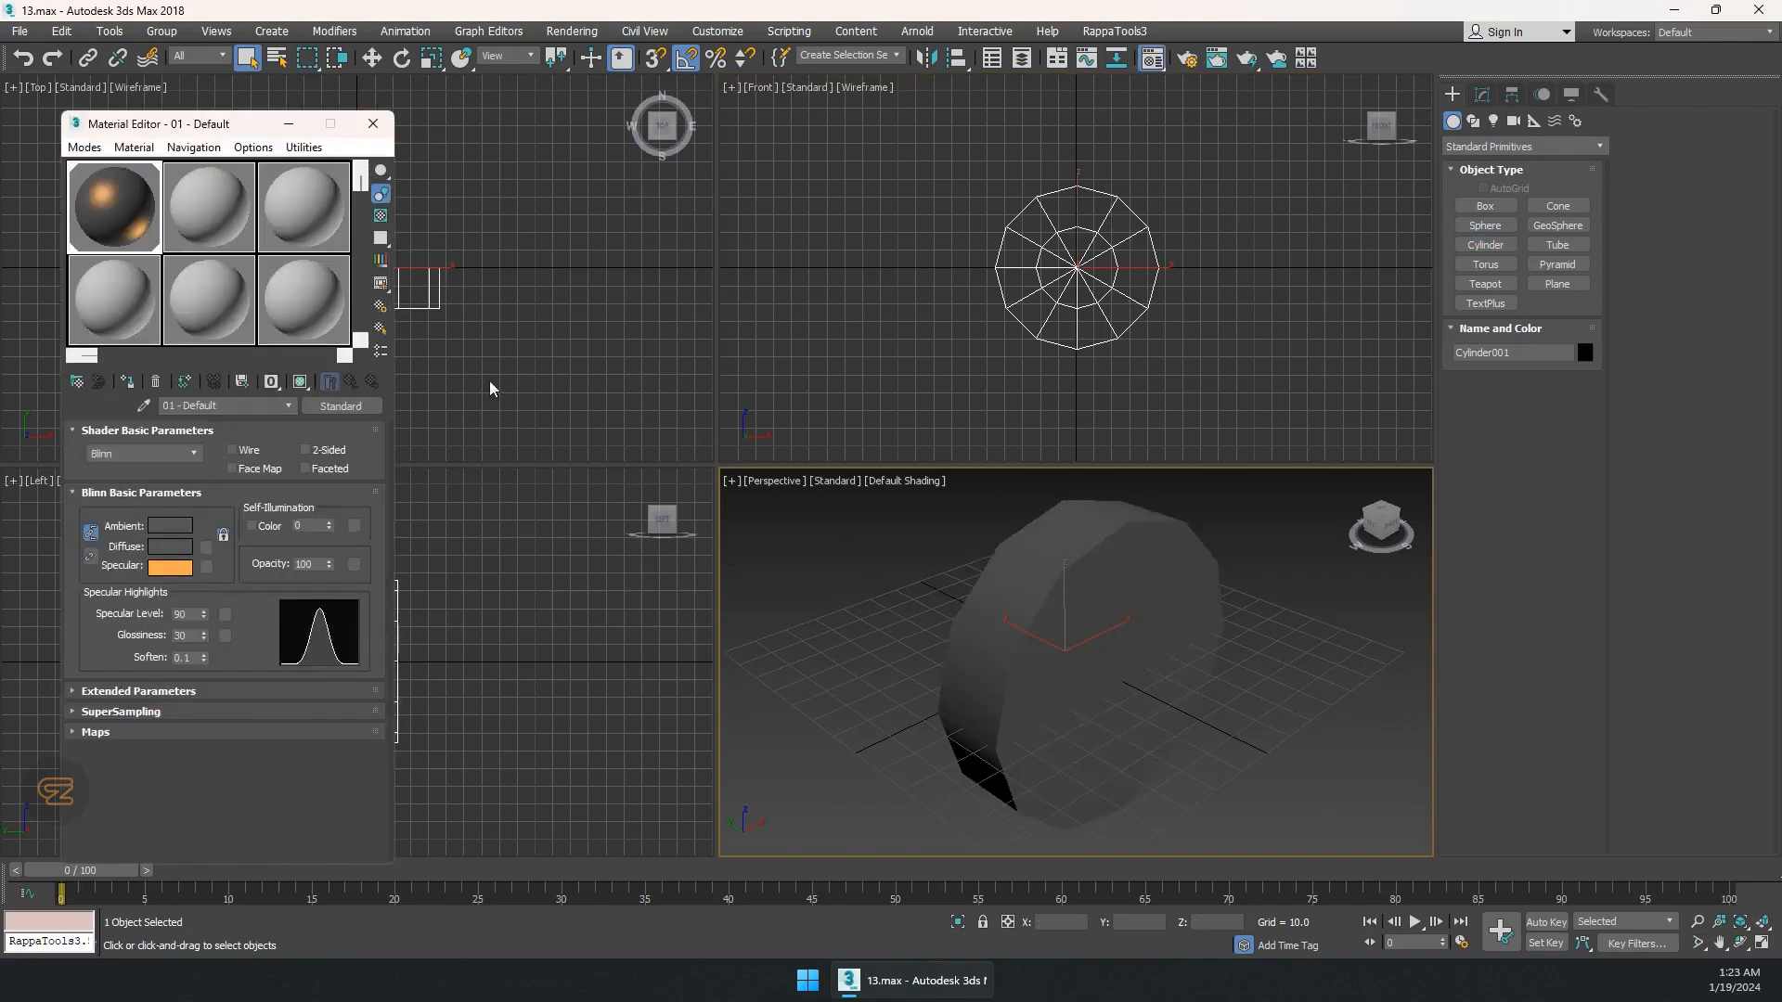
{"action": "left_click", "coordinate": [373, 124]}
{"action": "key", "text": "F4"}
{"action": "mouse_move", "coordinate": [1055, 603]}
{"action": "middle_mouse_down"}
{"action": "mouse_move", "coordinate": [1038, 576]}
{"action": "mouse_move", "coordinate": [1029, 588]}
{"action": "middle_mouse_up"}
{"action": "middle_click_drag", "start_coordinate": [1096, 291], "coordinate": [1065, 297]}
{"action": "scroll", "coordinate": [1067, 283], "scroll_direction": "up", "scroll_amount": 2}
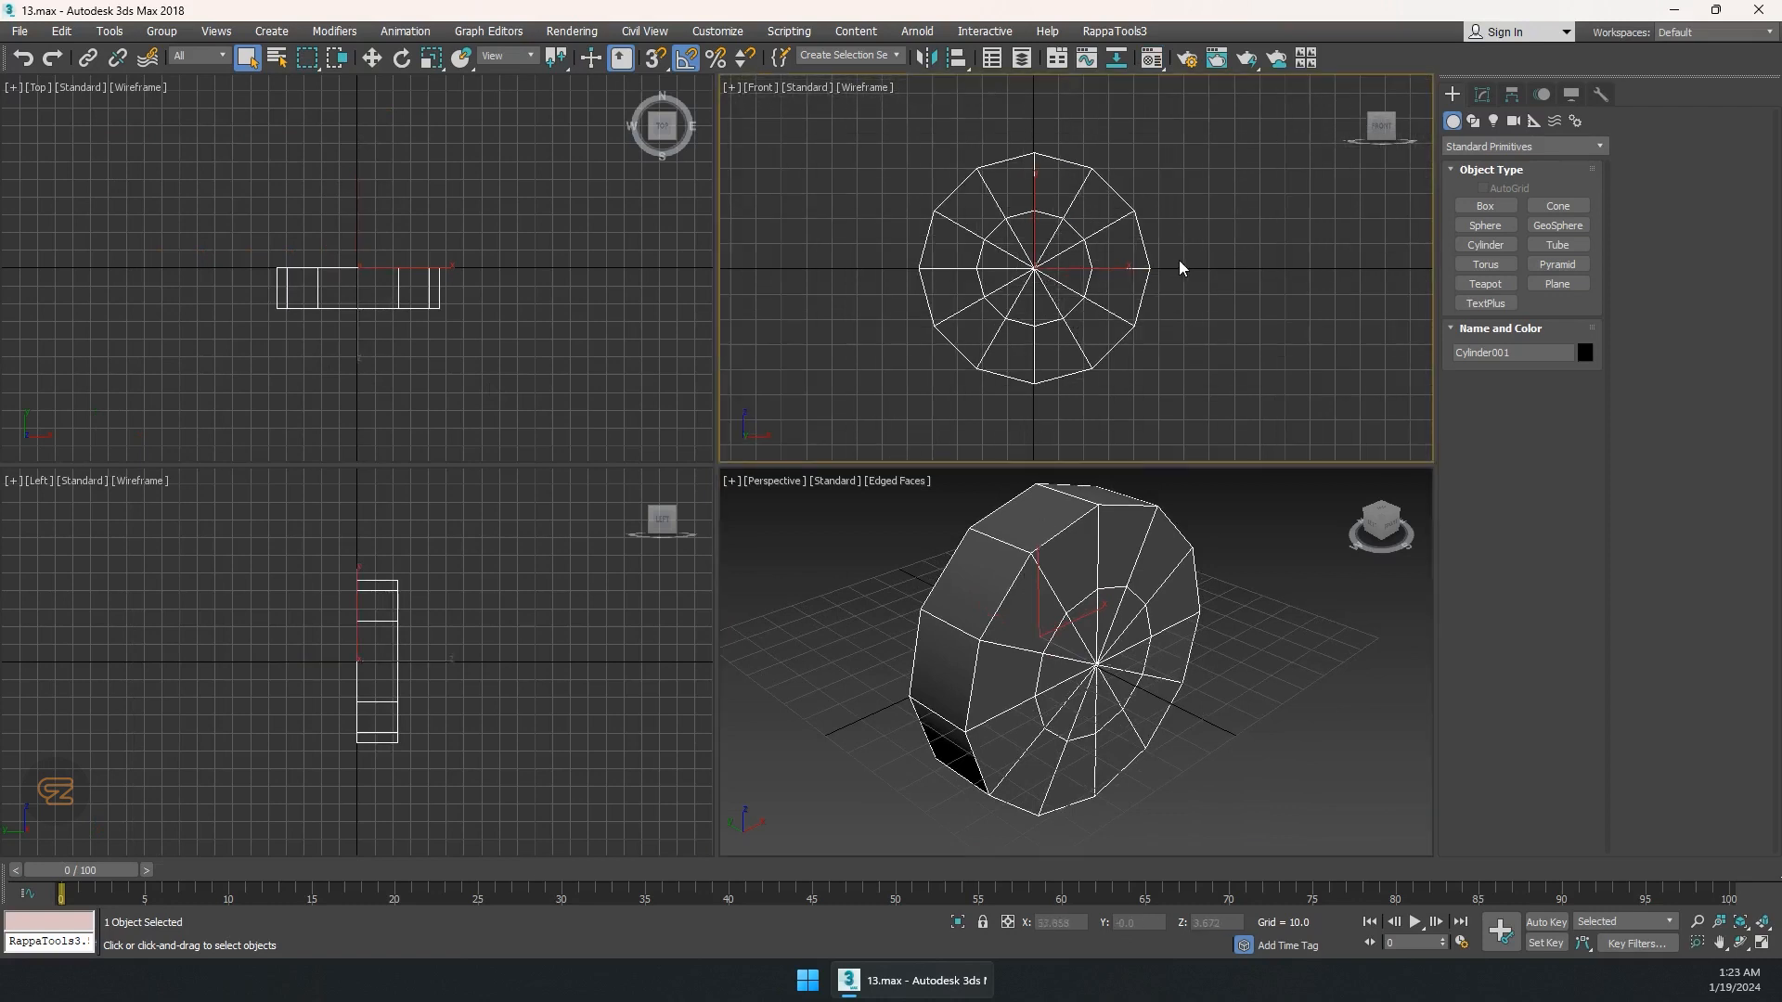
Convert the cylinder to Editable Poly and delete its side, back and lower-half polygons, keeping the upper half of the front cap.
{"action": "left_click", "coordinate": [1482, 95]}
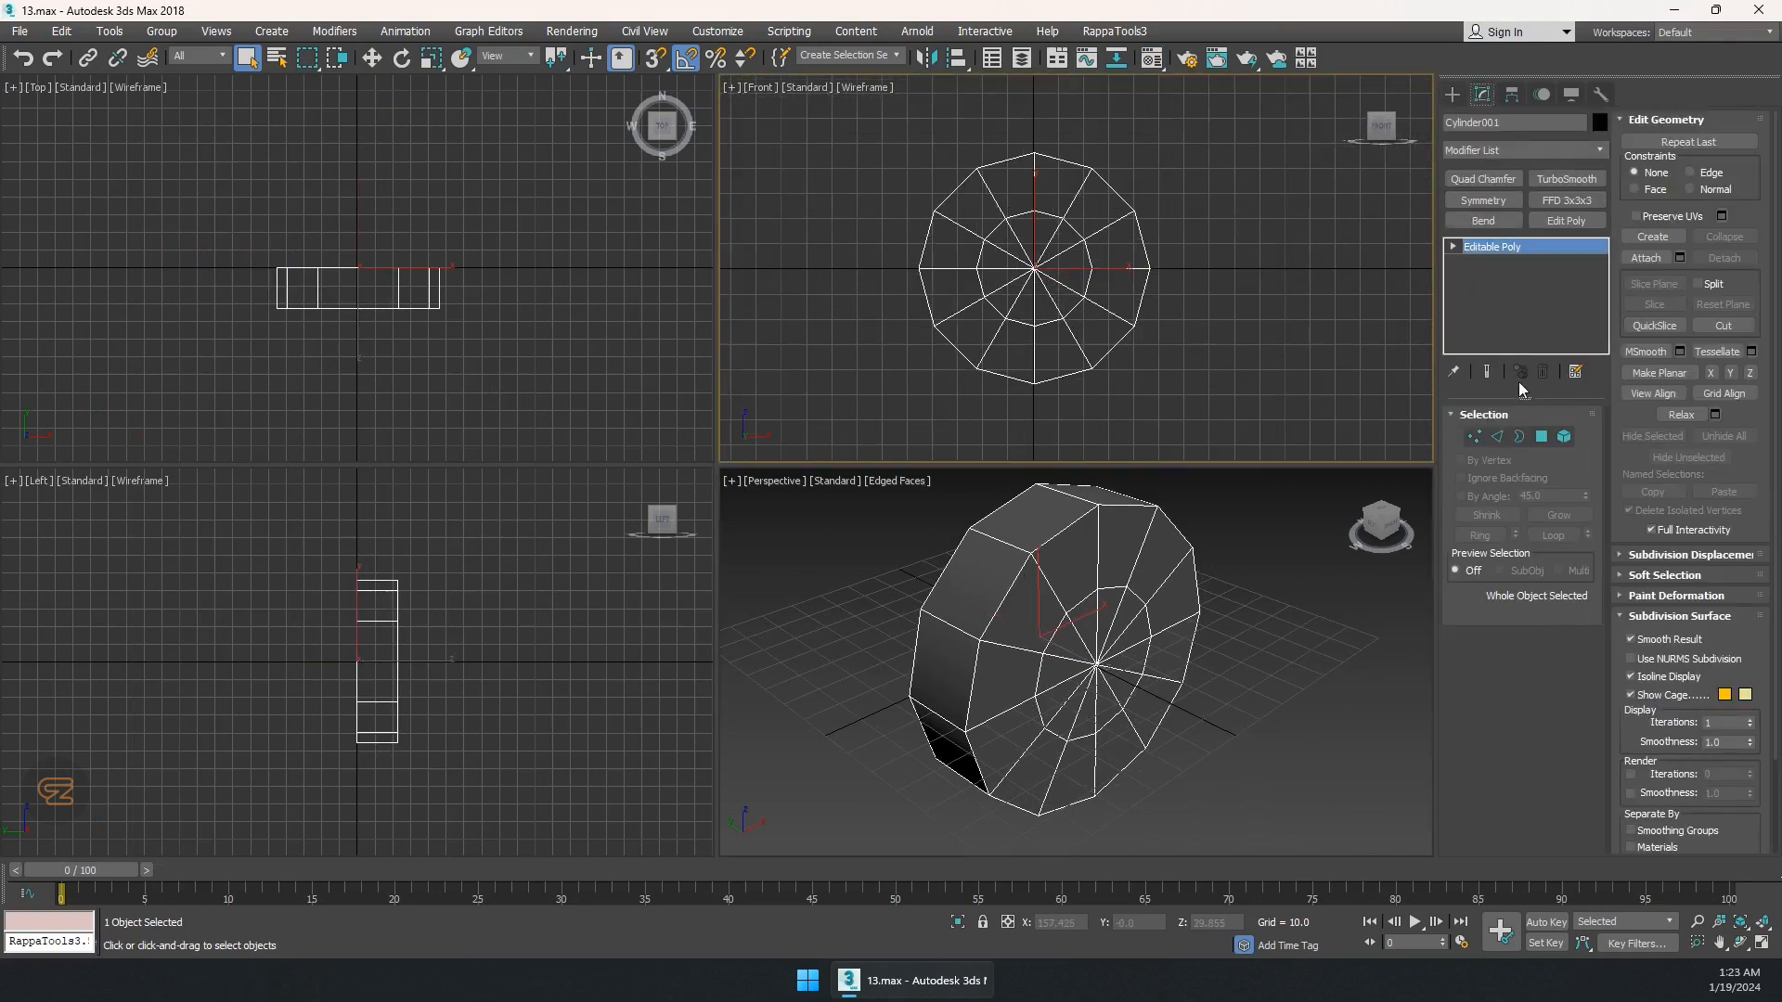
{"action": "left_click", "coordinate": [1541, 436]}
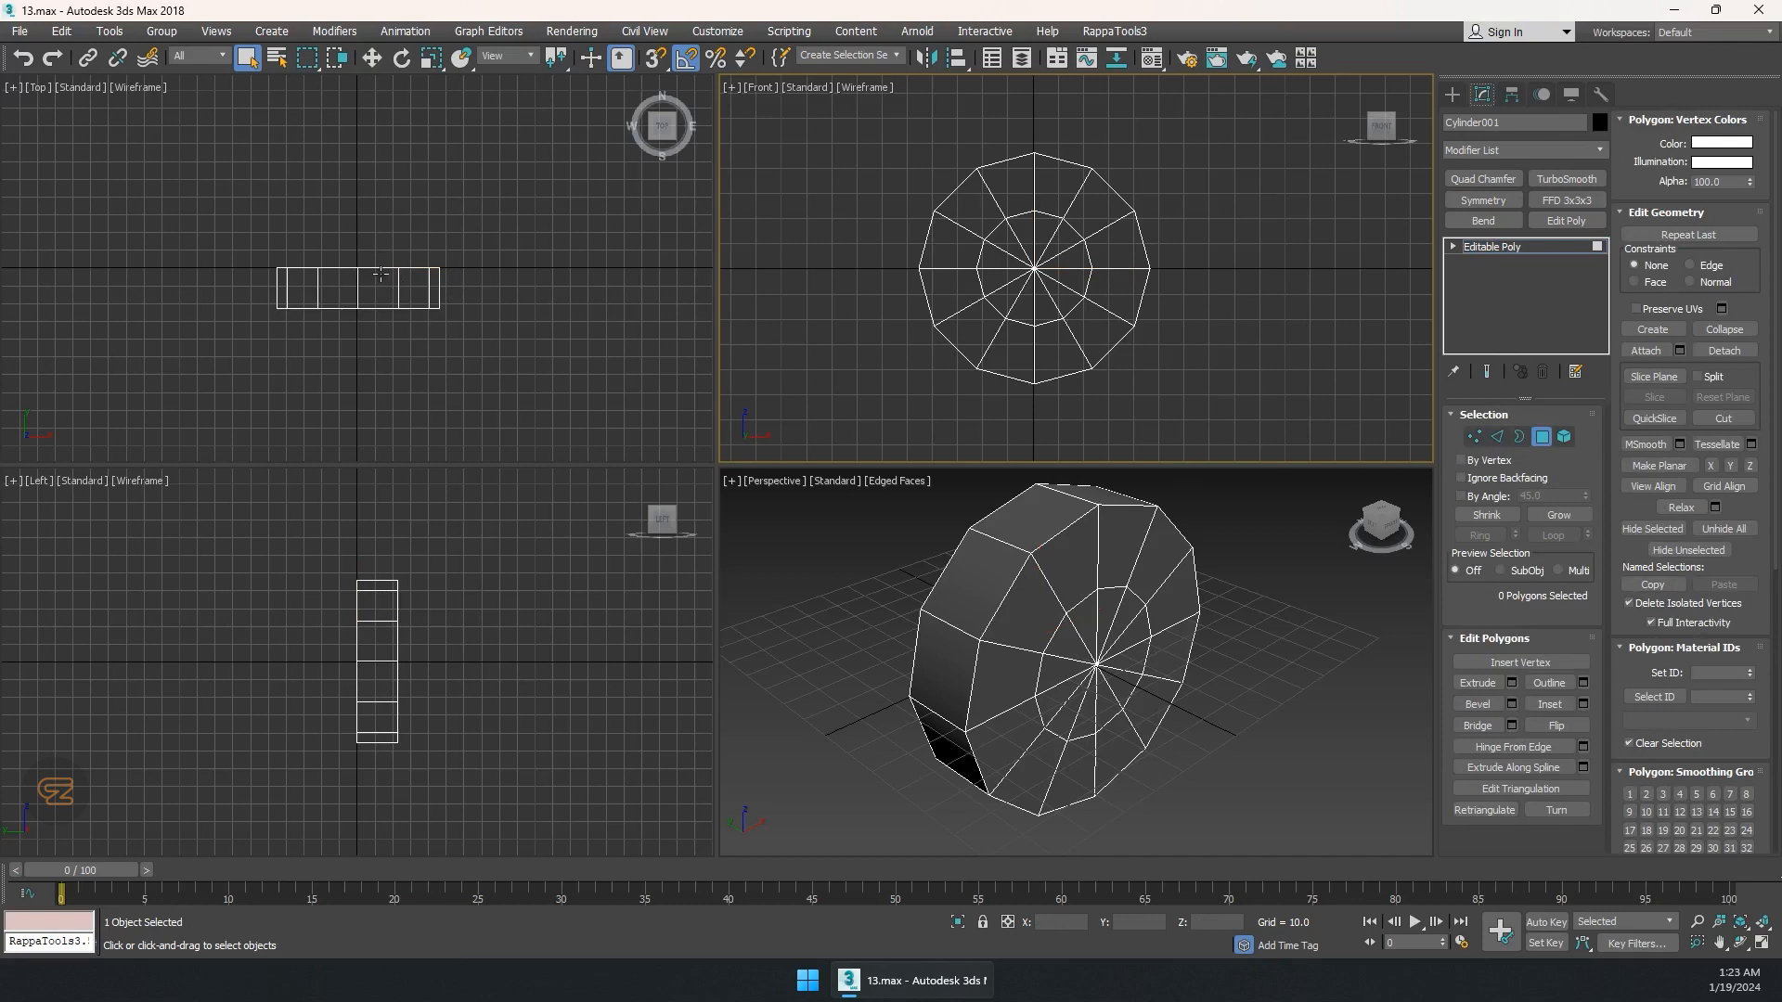
{"action": "left_click_drag", "start_coordinate": [253, 237], "coordinate": [493, 294]}
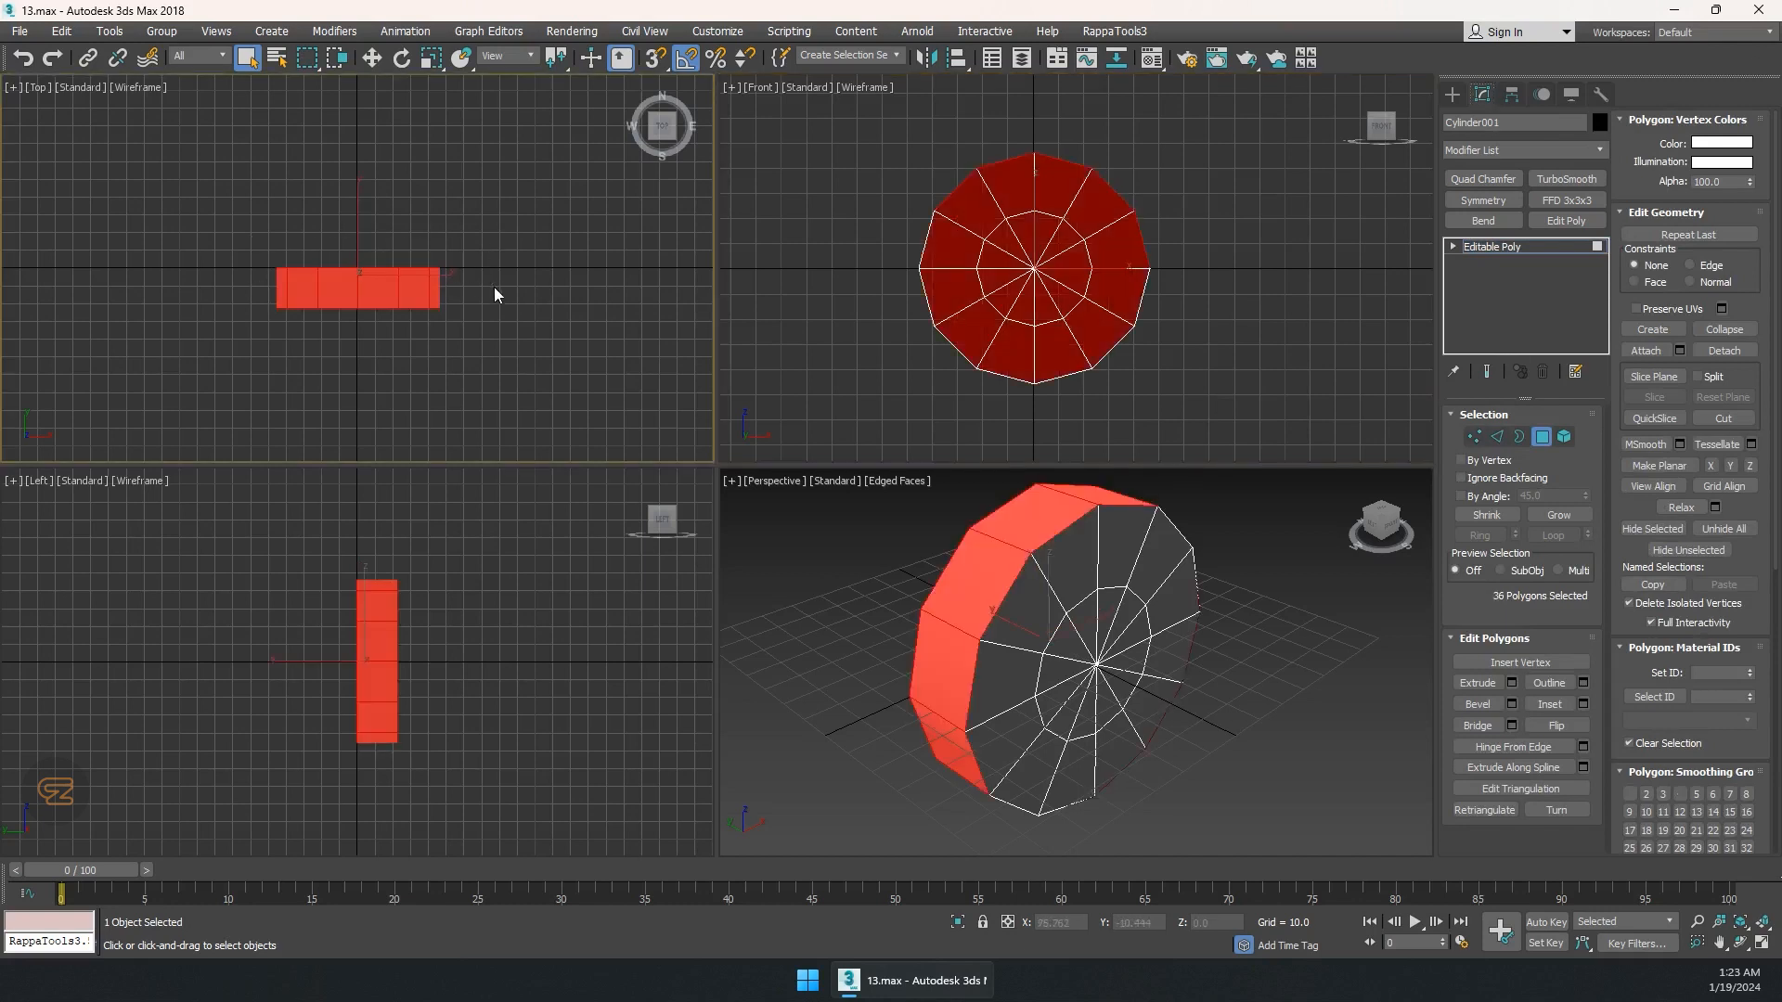
{"action": "left_click", "coordinate": [494, 288]}
{"action": "left_click_drag", "start_coordinate": [863, 386], "coordinate": [1175, 304]}
{"action": "key", "text": "Delete"}
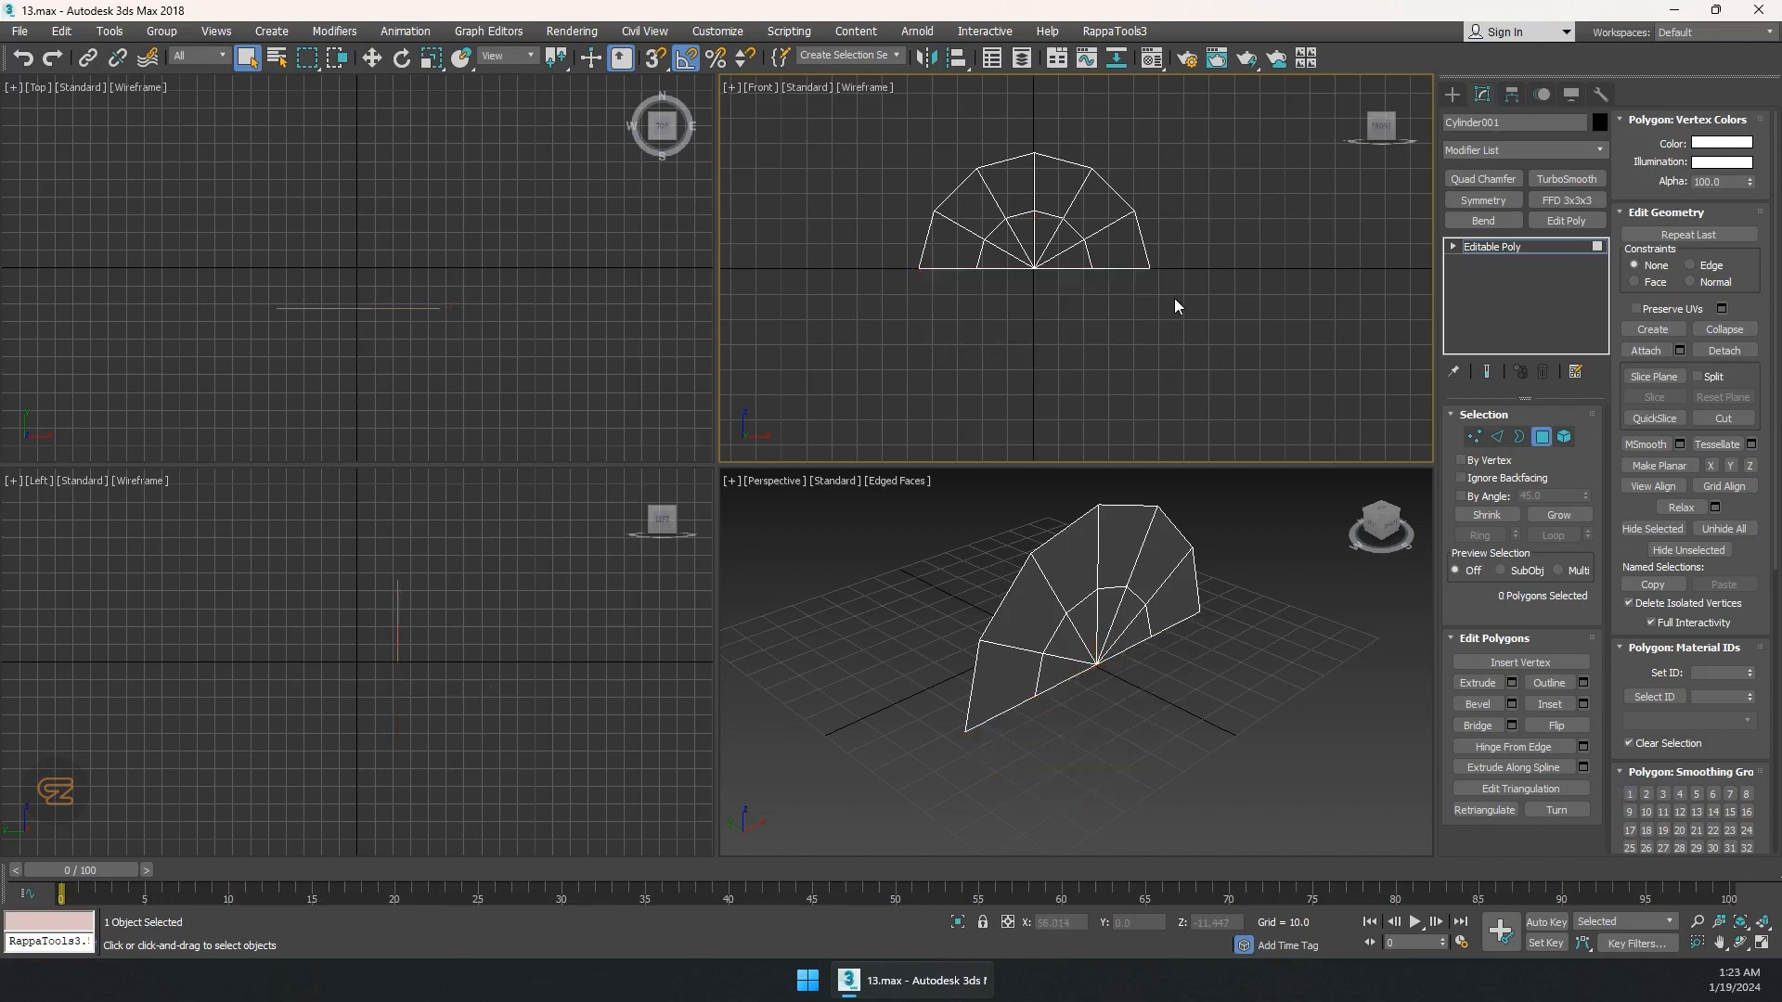
Remove the inner ring of edges, including its vertices, from the half-disc cap.
{"action": "key", "text": "2"}
{"action": "double_click", "coordinate": [1074, 227]}
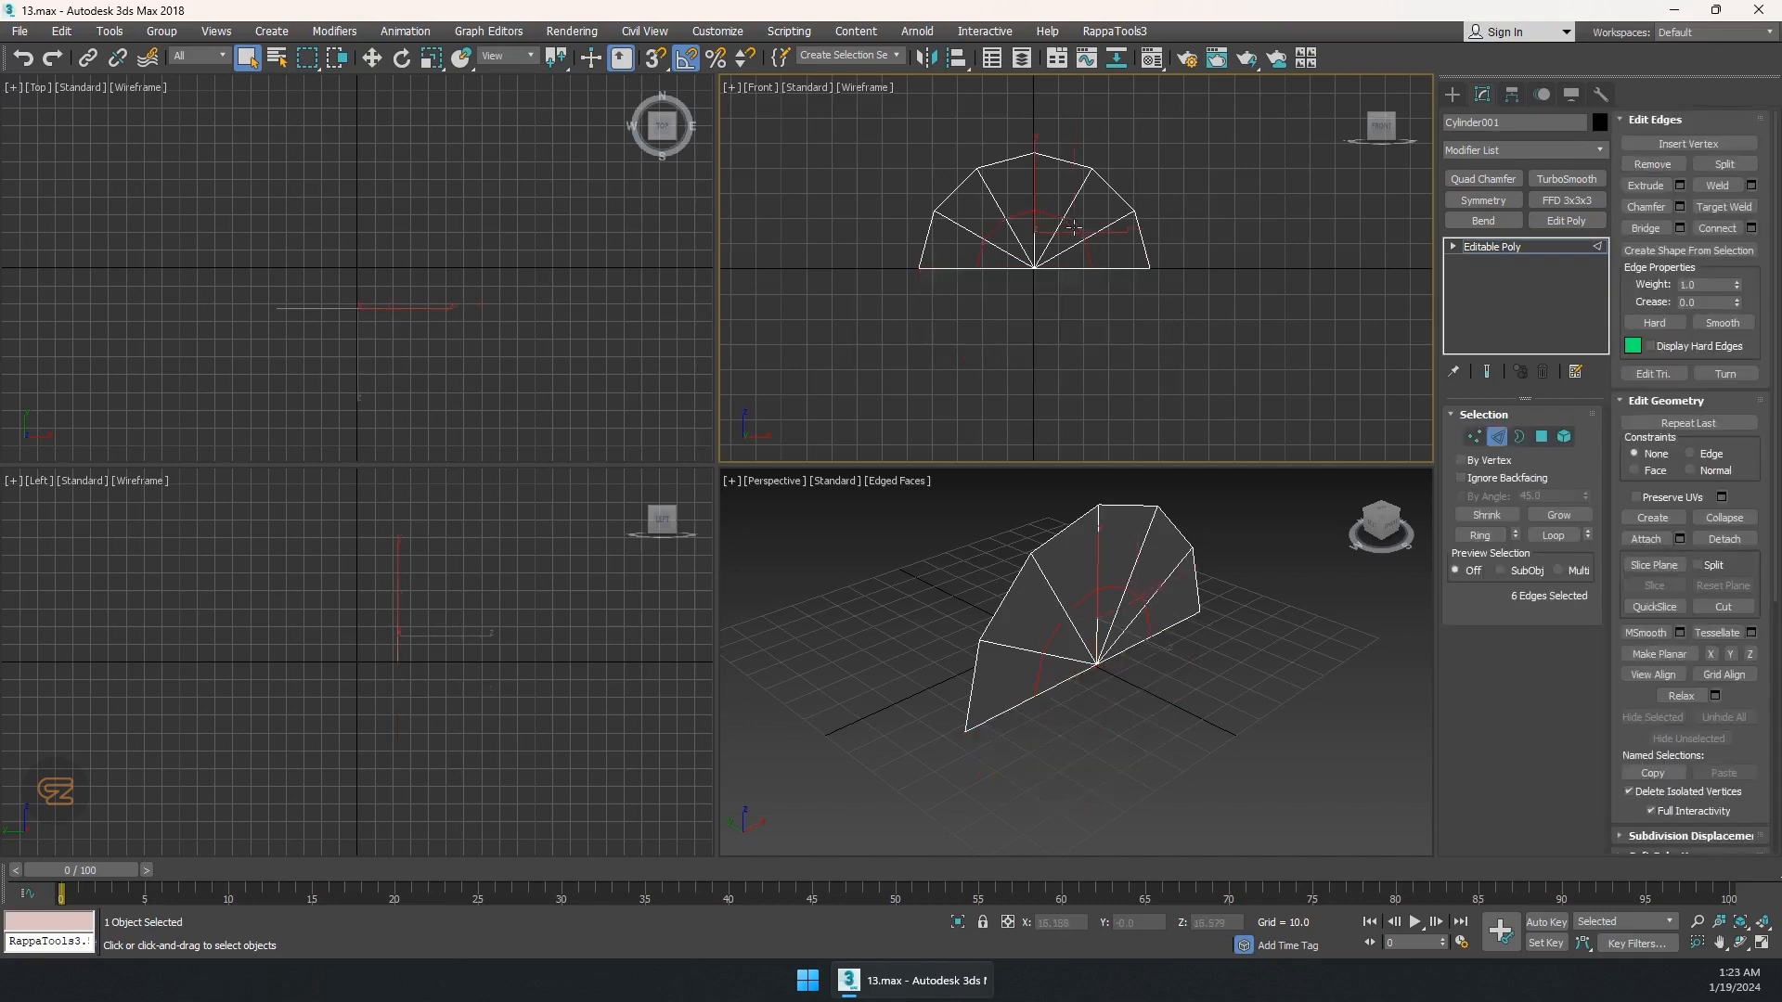
{"action": "key", "text": "ctrl+BackSpace"}
Set the half-disc object's X and Z positions to 0.
{"action": "key", "text": "w"}
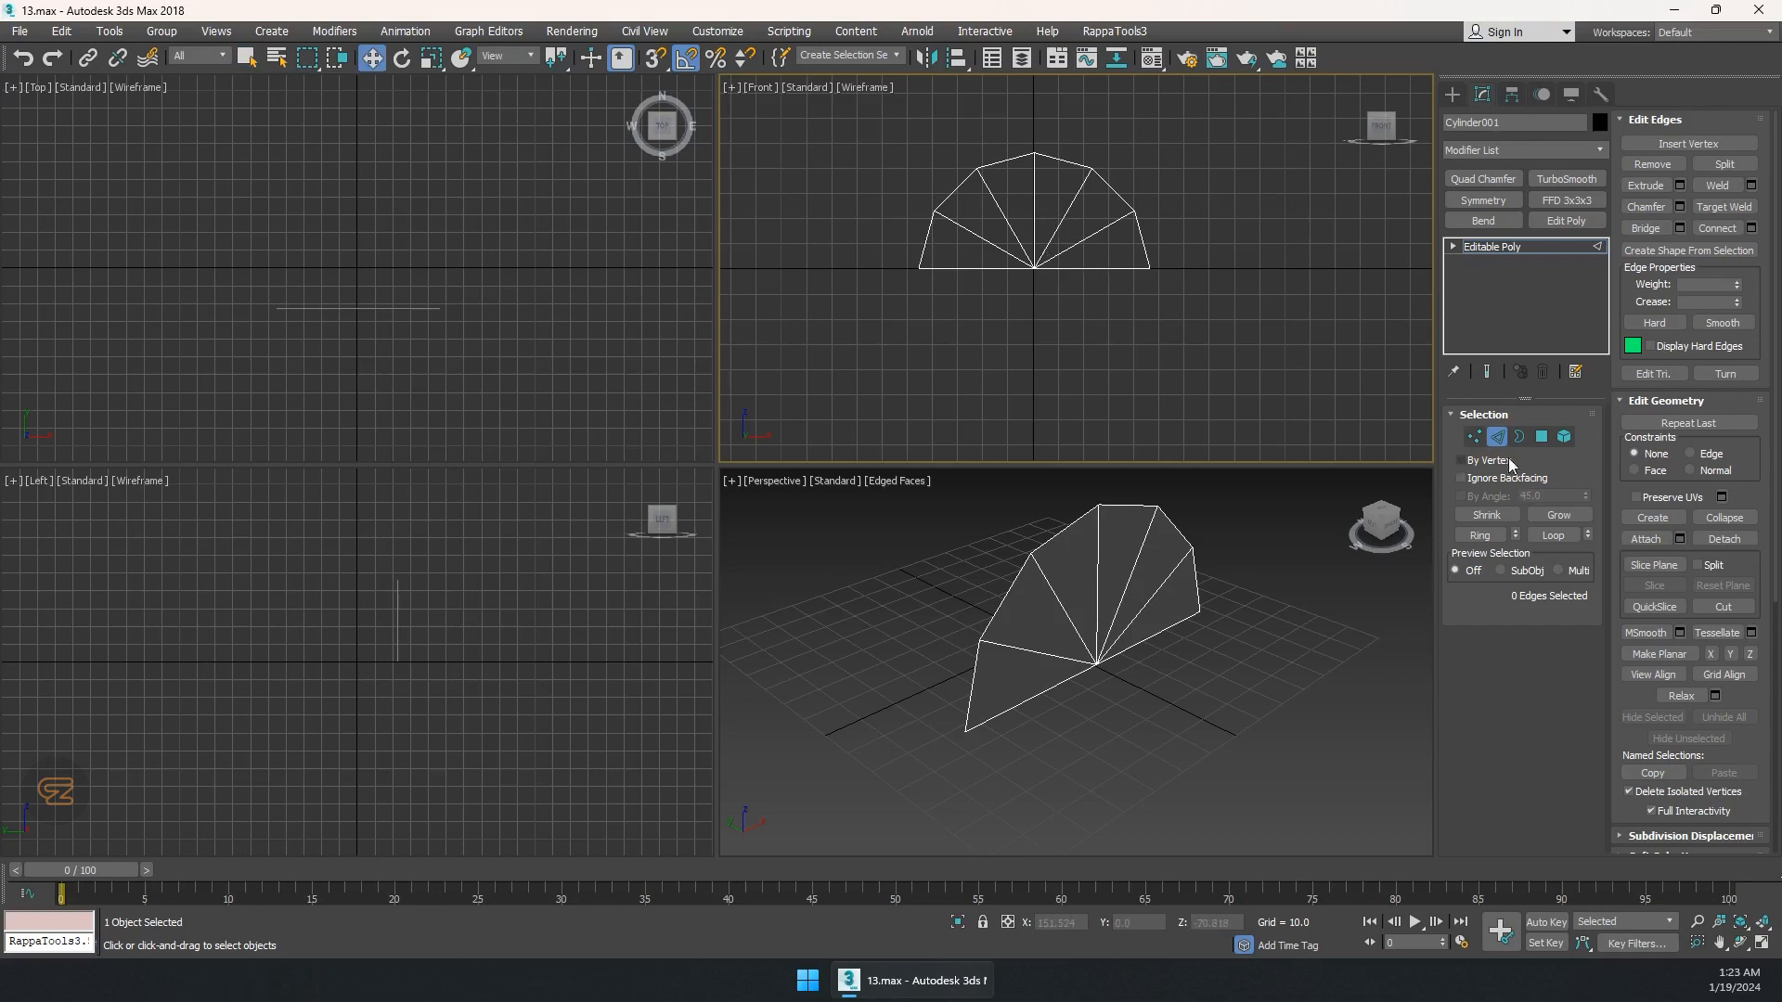
{"action": "key", "text": "2"}
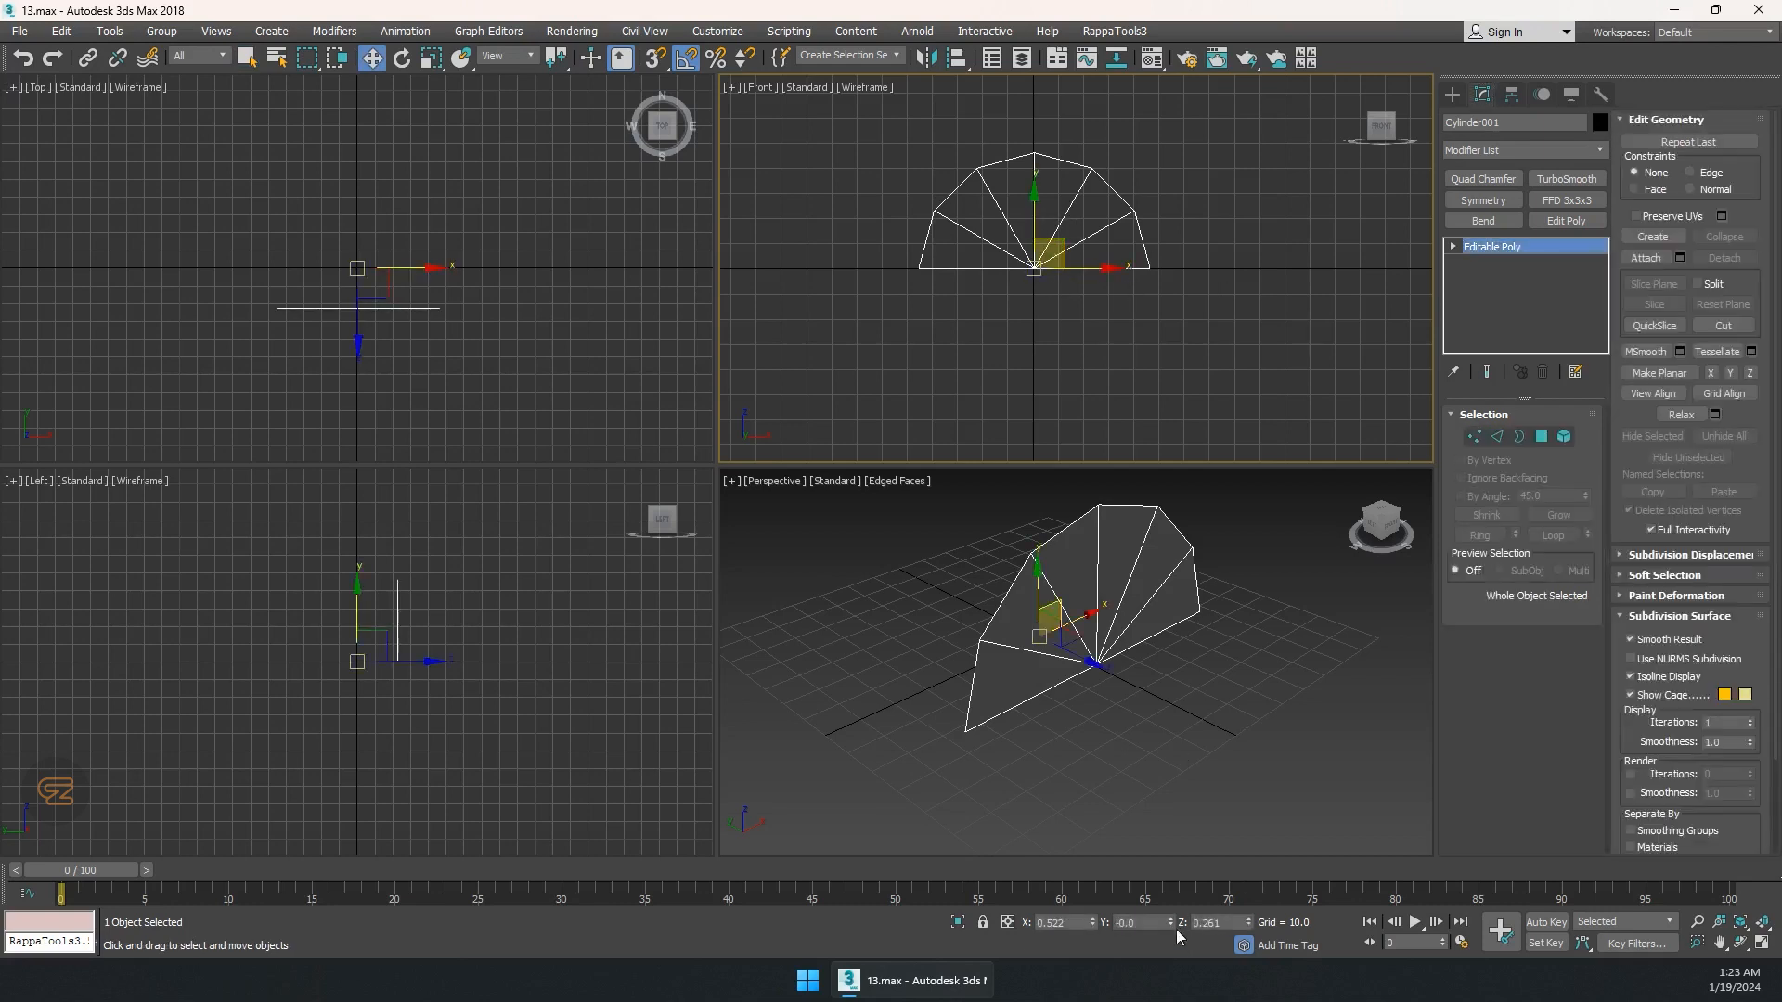
{"action": "right_click", "coordinate": [1092, 922]}
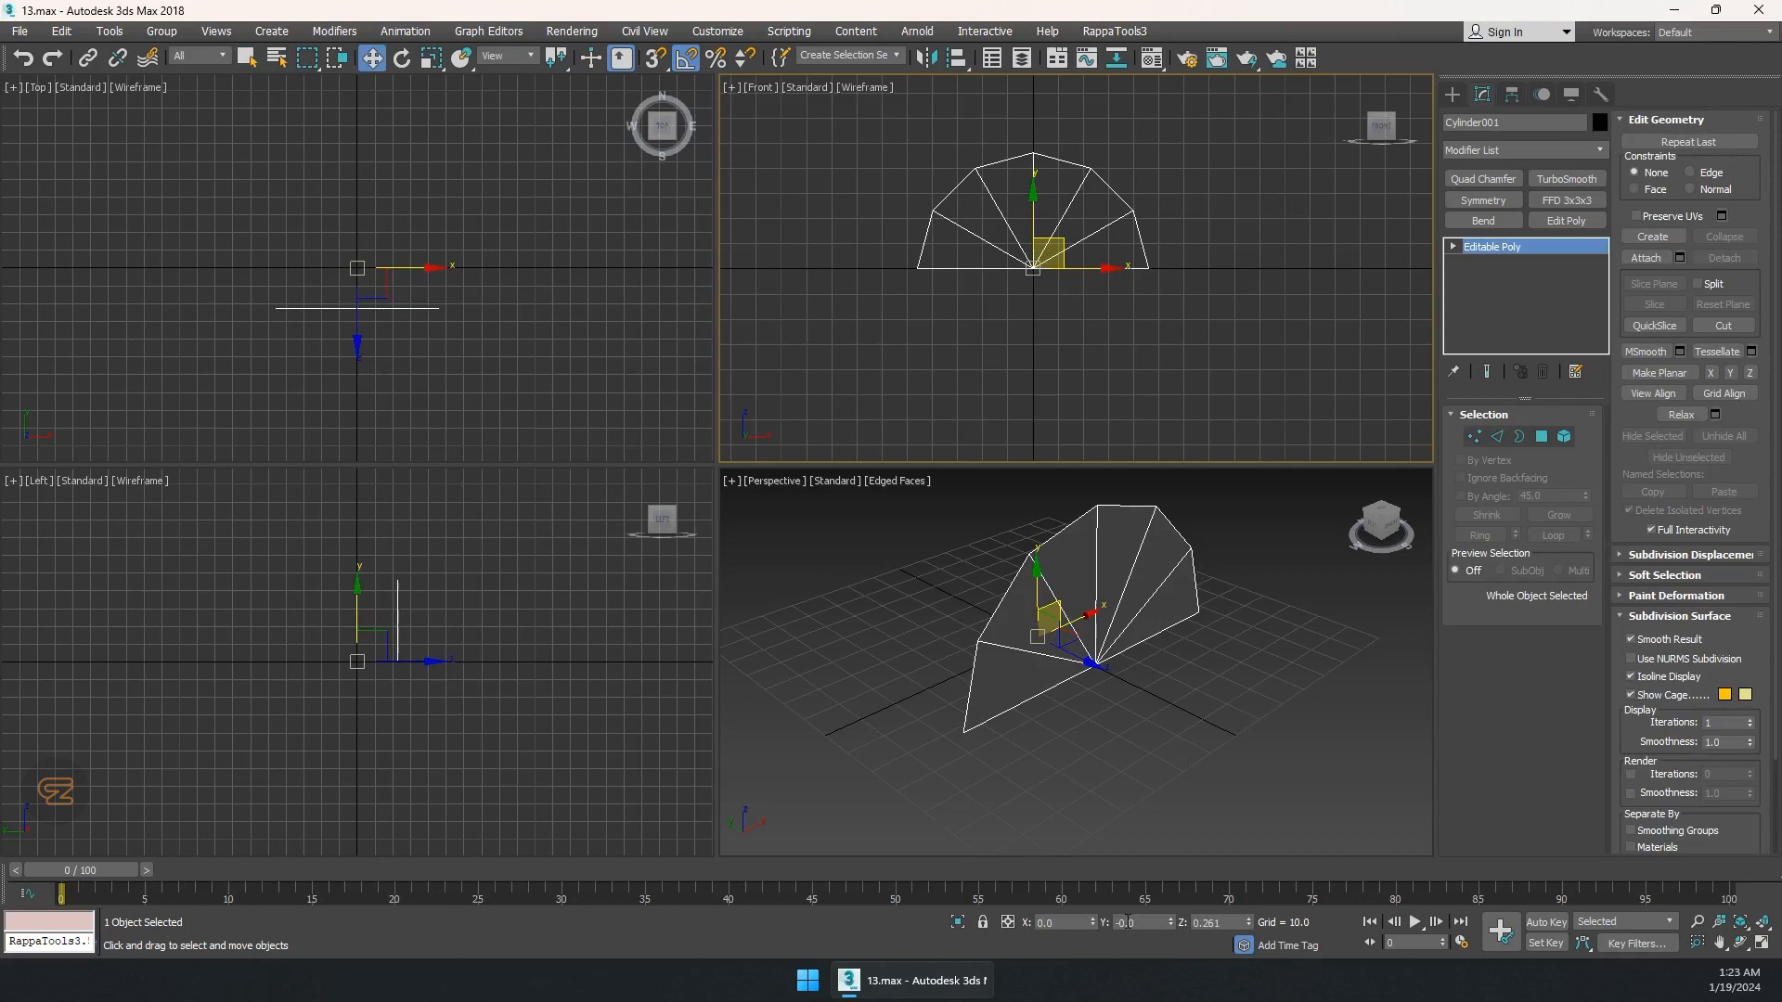
{"action": "right_click", "coordinate": [1249, 923]}
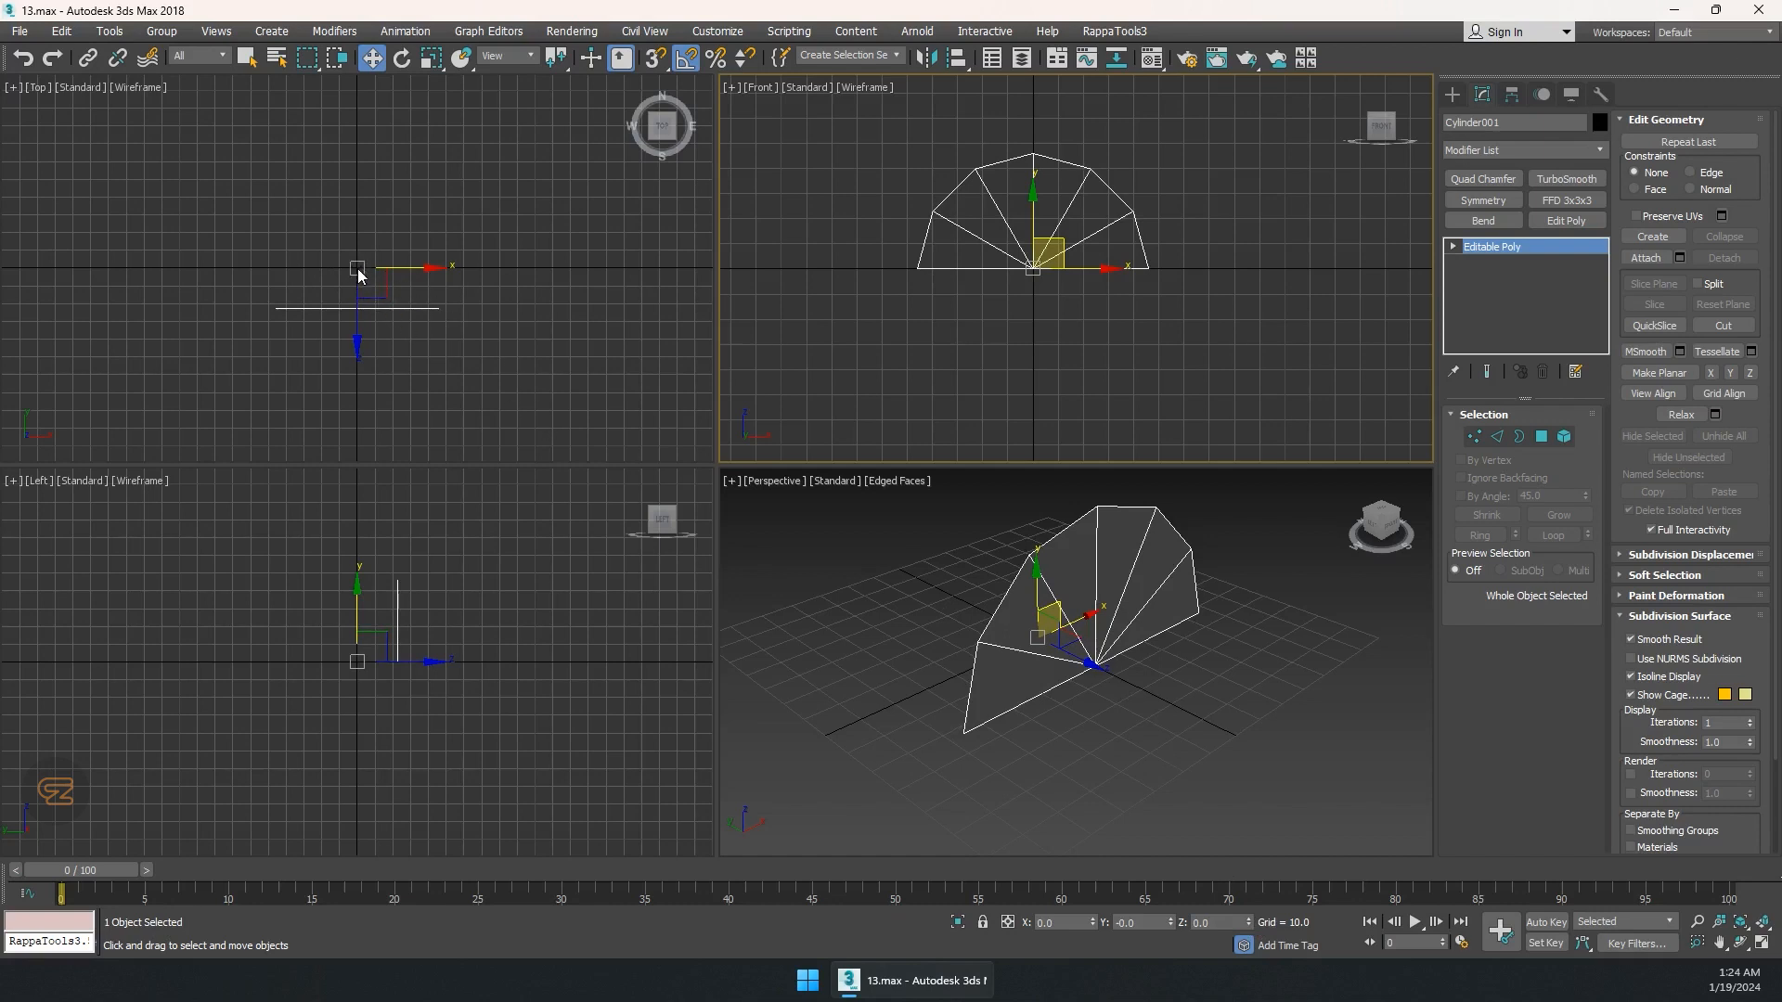
Move the half-disc element along negative Y to about -98, leaving the object's pivot at the origin.
{"action": "middle_click_drag", "start_coordinate": [1038, 648], "coordinate": [1125, 620], "text": "alt"}
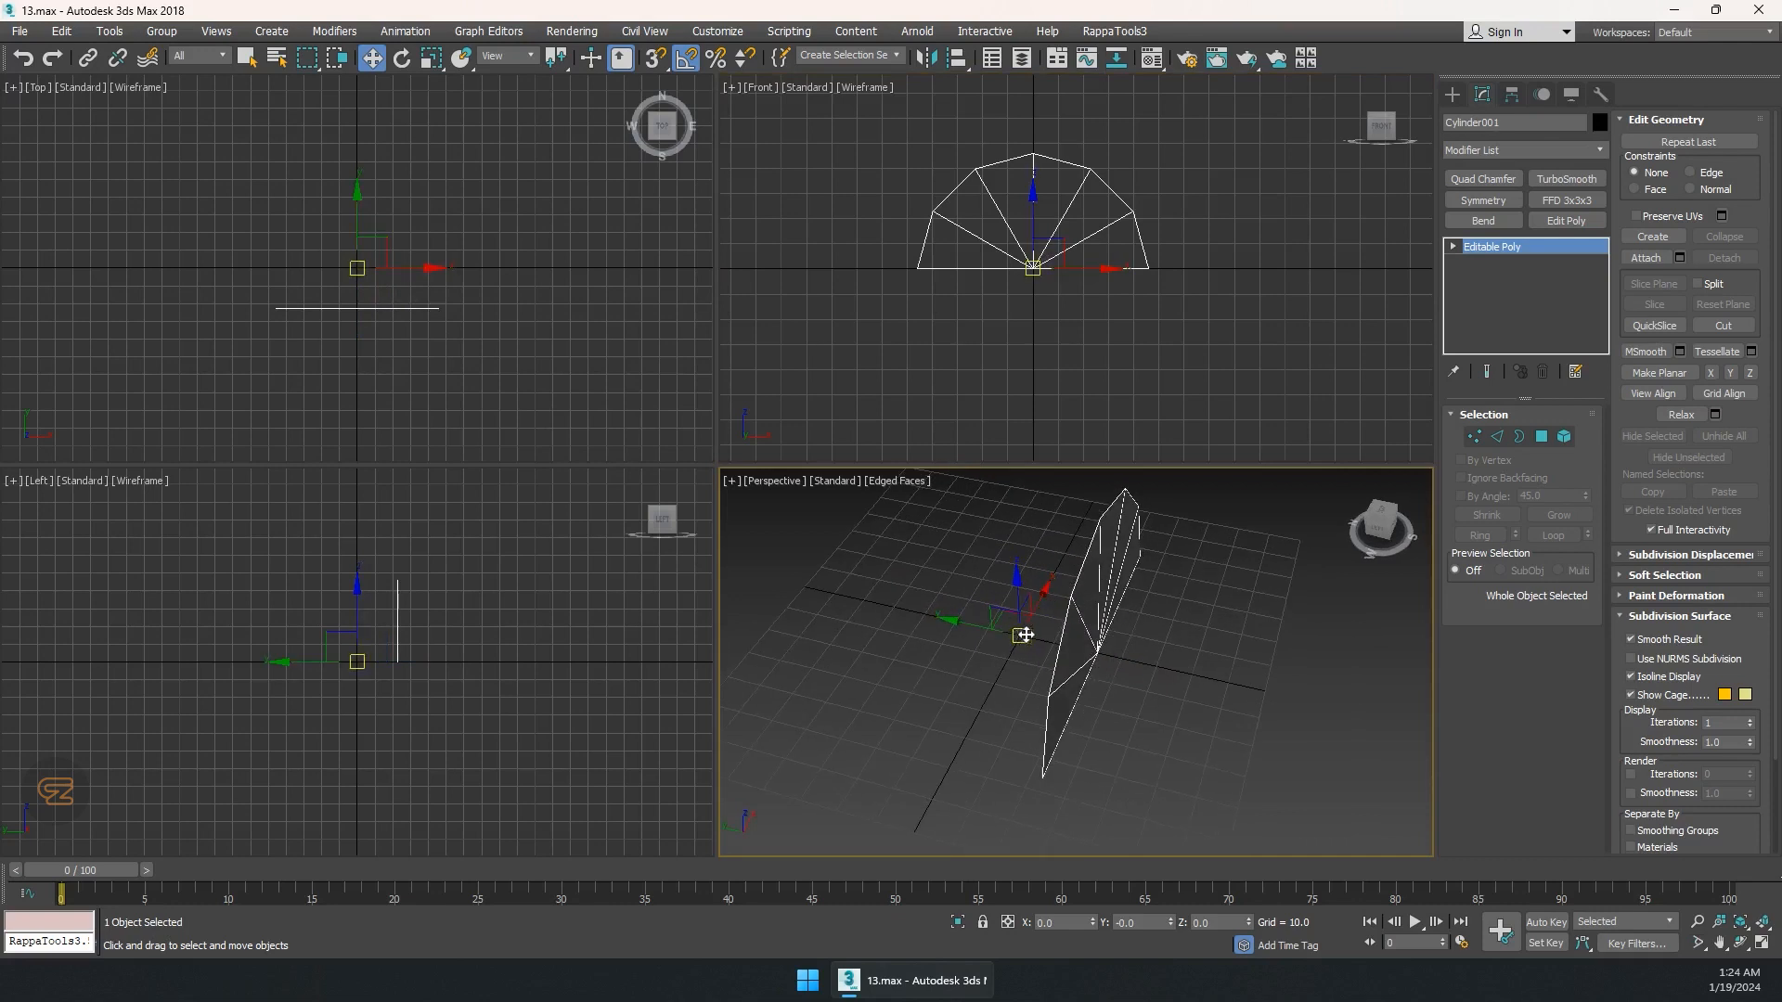
{"action": "middle_click_drag", "start_coordinate": [1024, 635], "coordinate": [1100, 595], "text": "alt"}
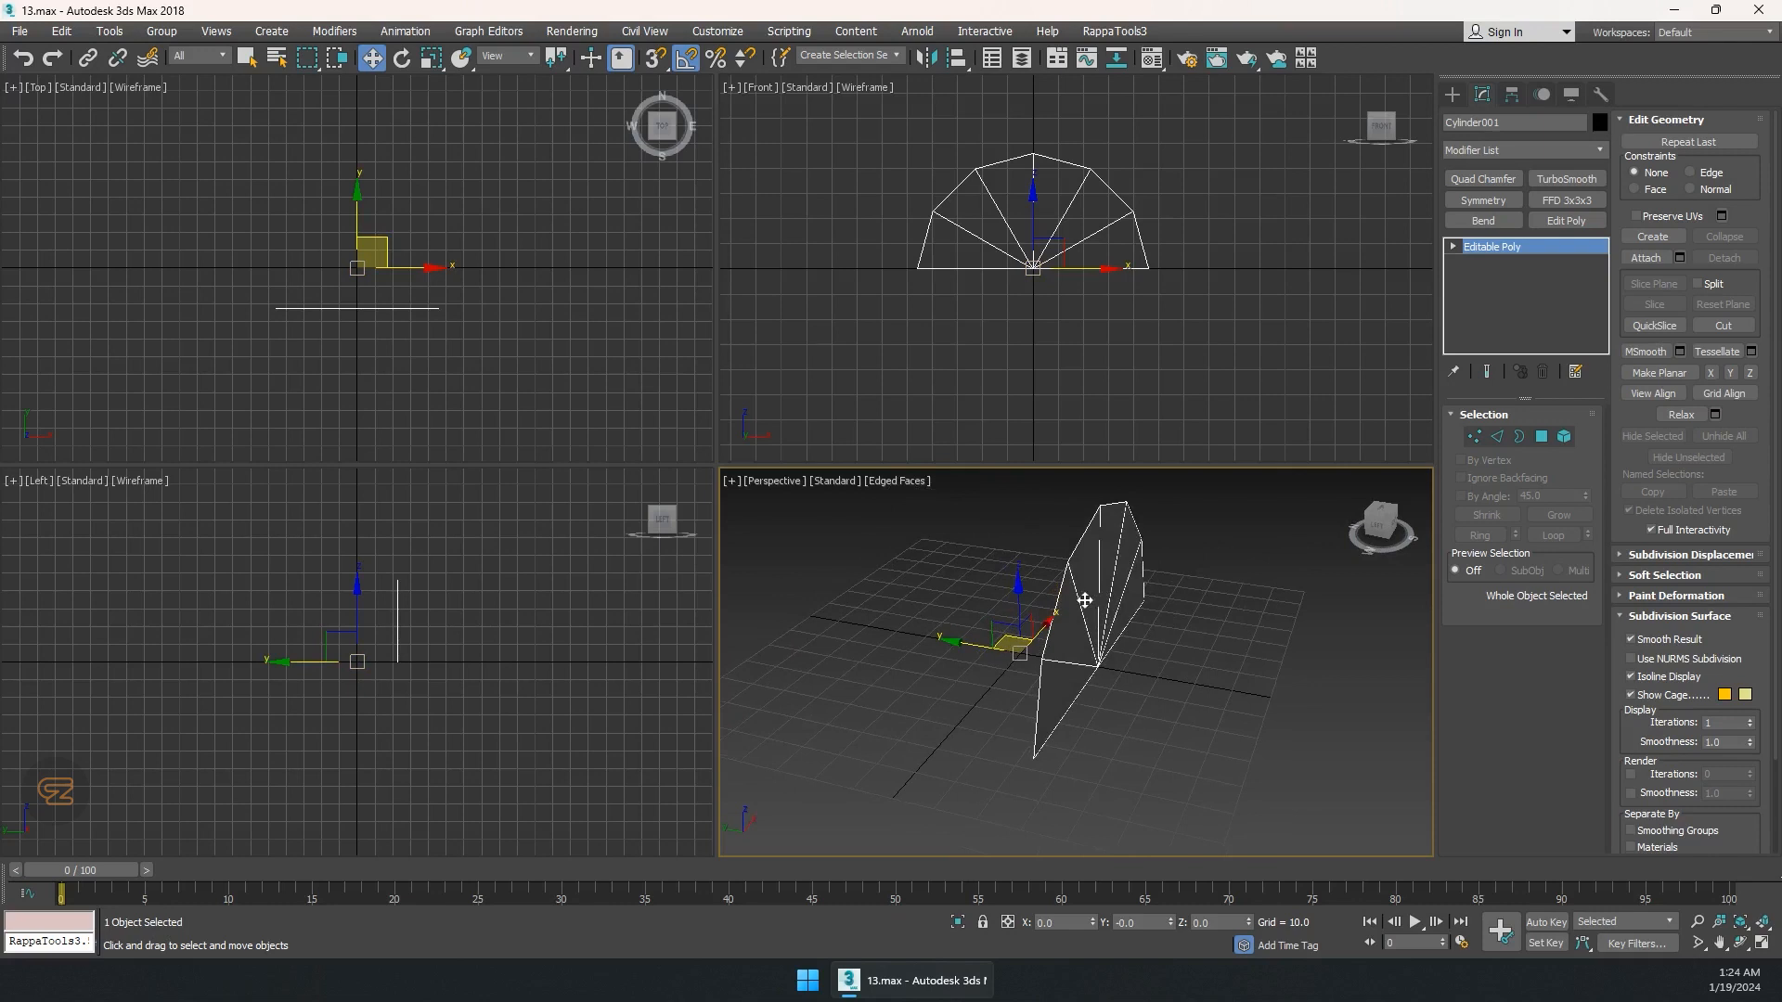
{"action": "scroll", "coordinate": [1141, 618], "scroll_direction": "down", "scroll_amount": 5}
{"action": "middle_click_drag", "start_coordinate": [1140, 616], "coordinate": [1122, 637], "text": "alt"}
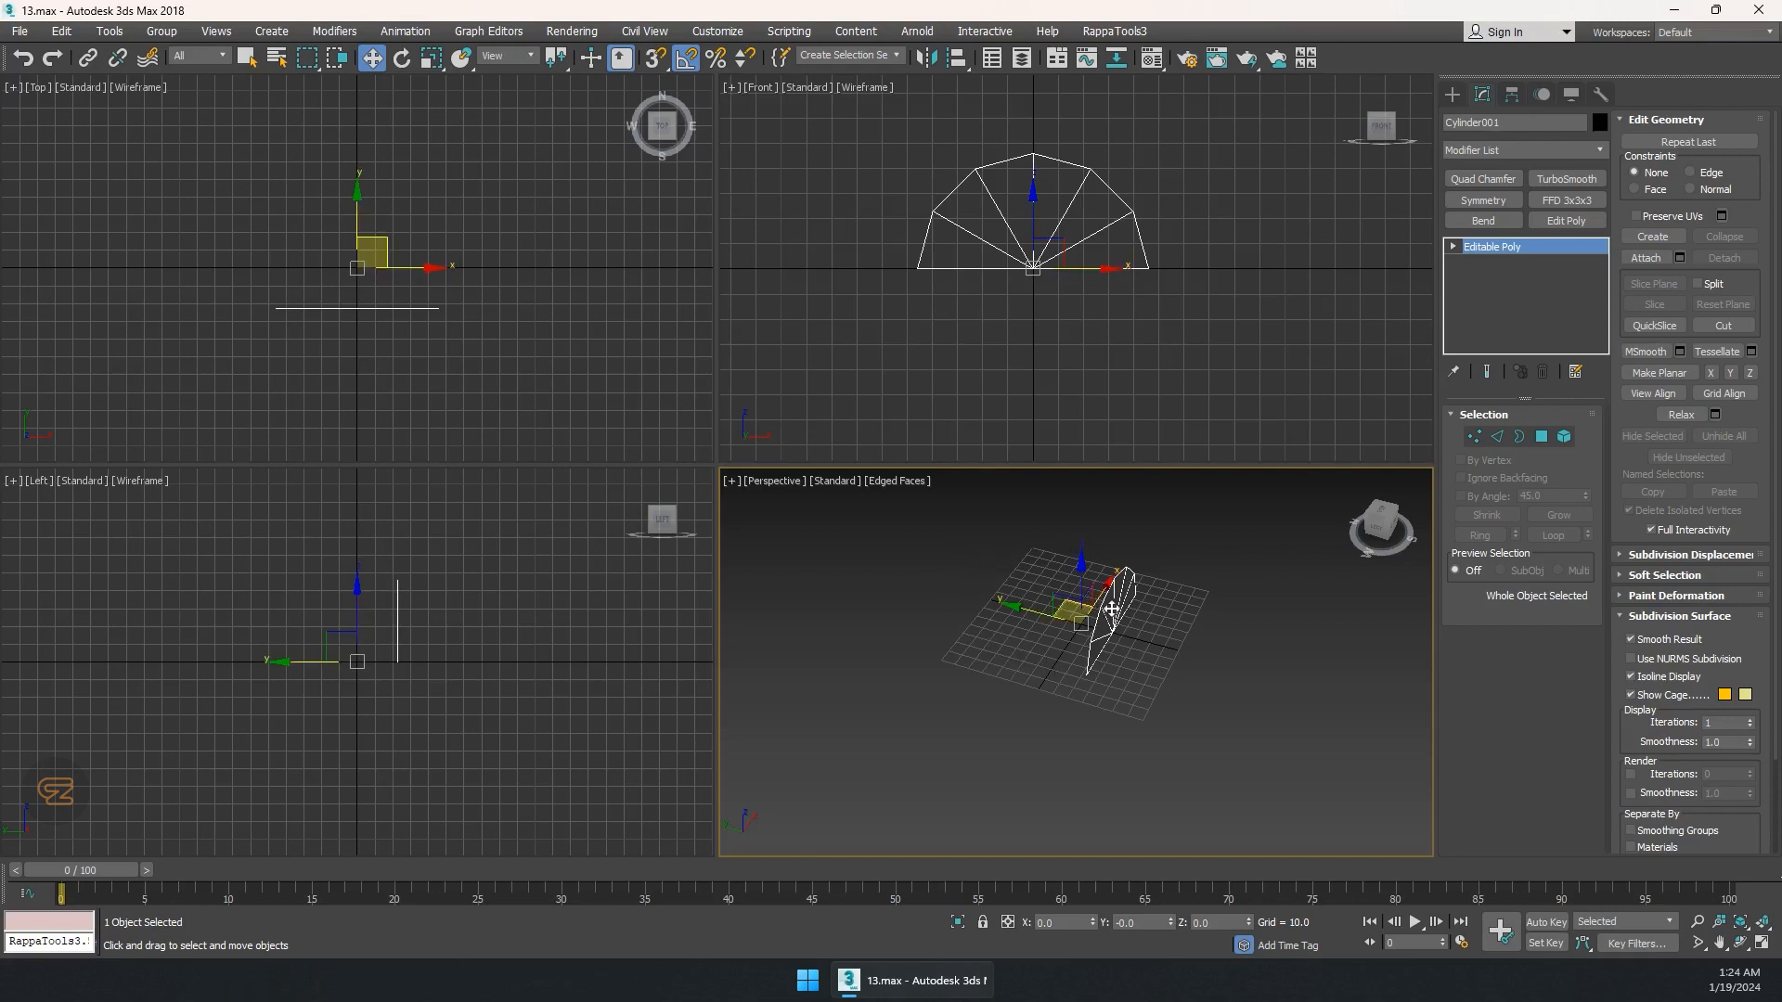
{"action": "left_click", "coordinate": [1563, 437]}
{"action": "left_click", "coordinate": [1128, 655]}
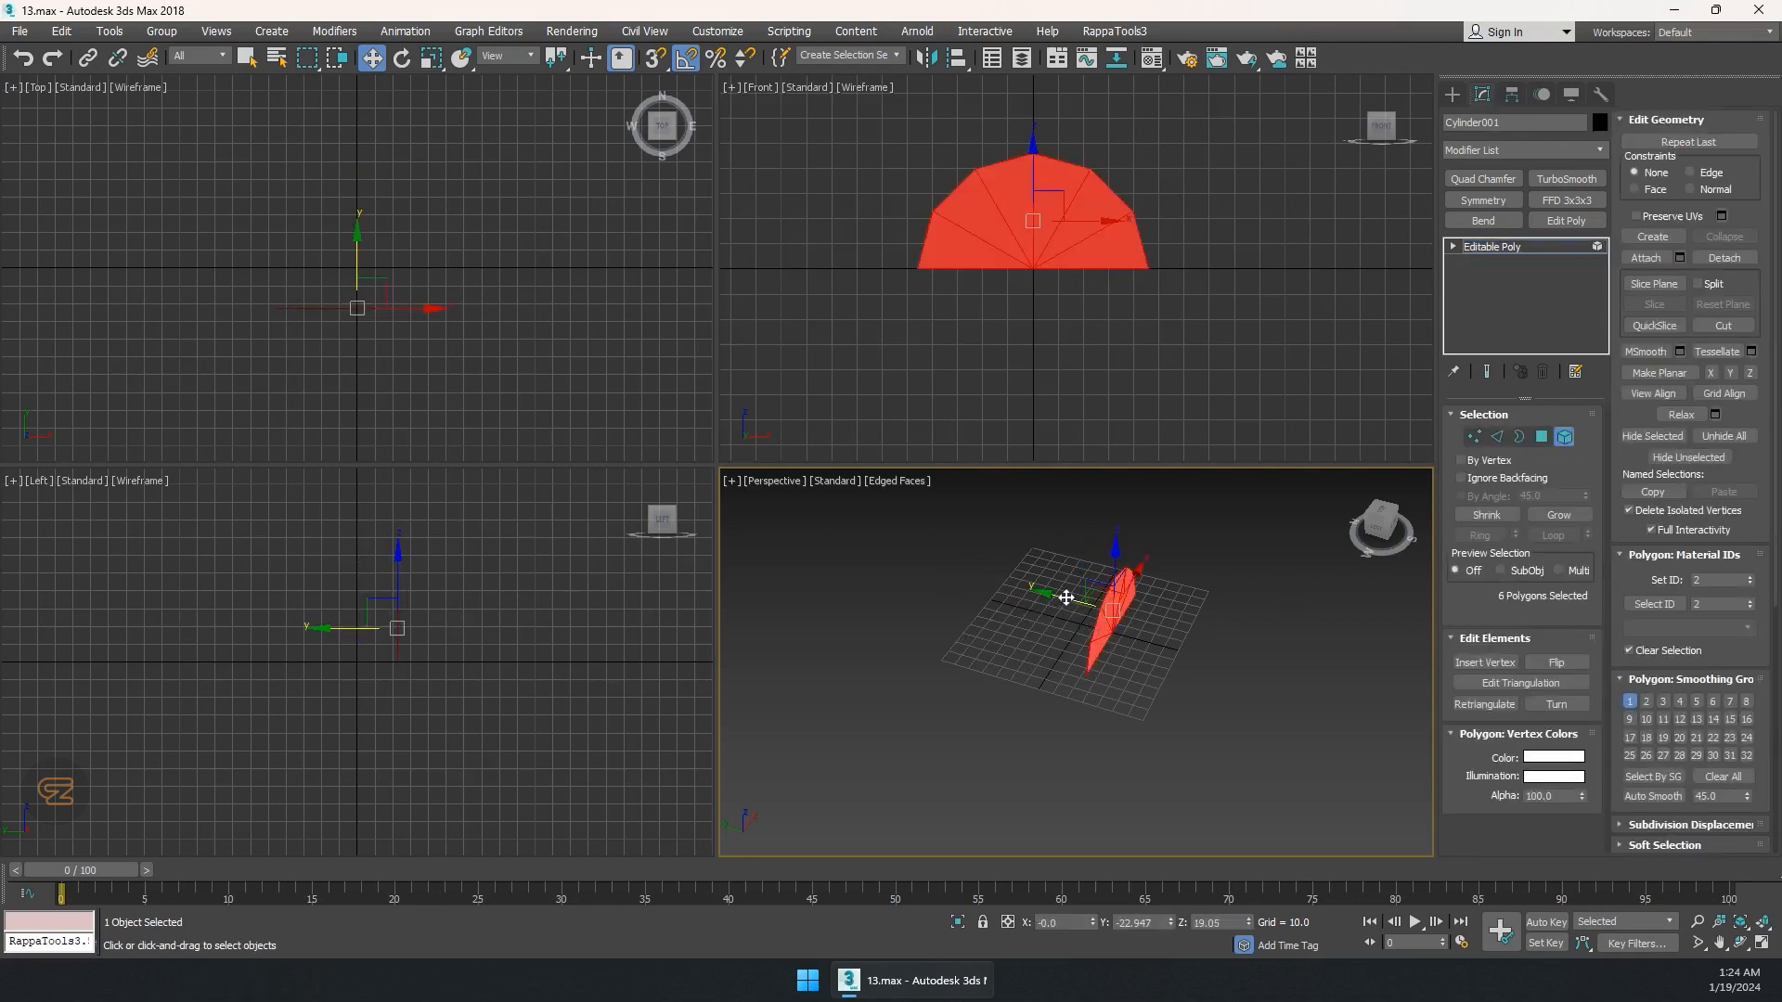
{"action": "left_click_drag", "start_coordinate": [1067, 600], "coordinate": [1174, 633]}
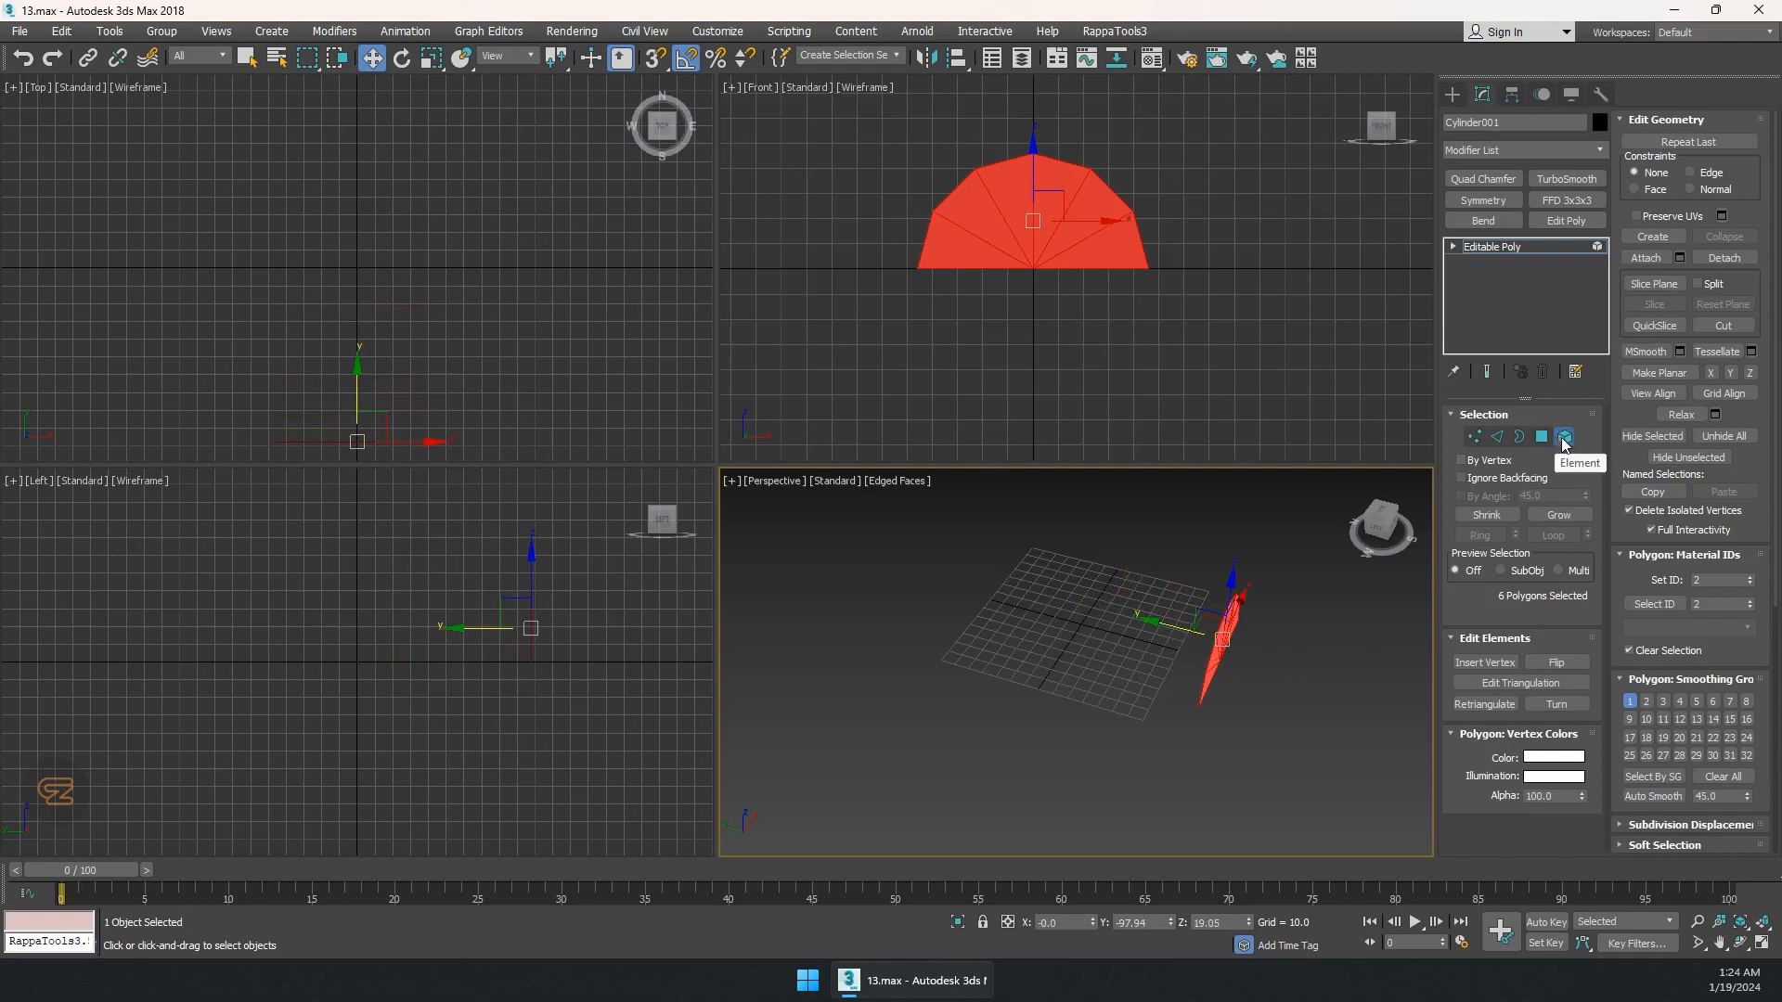
{"action": "left_click", "coordinate": [1563, 438]}
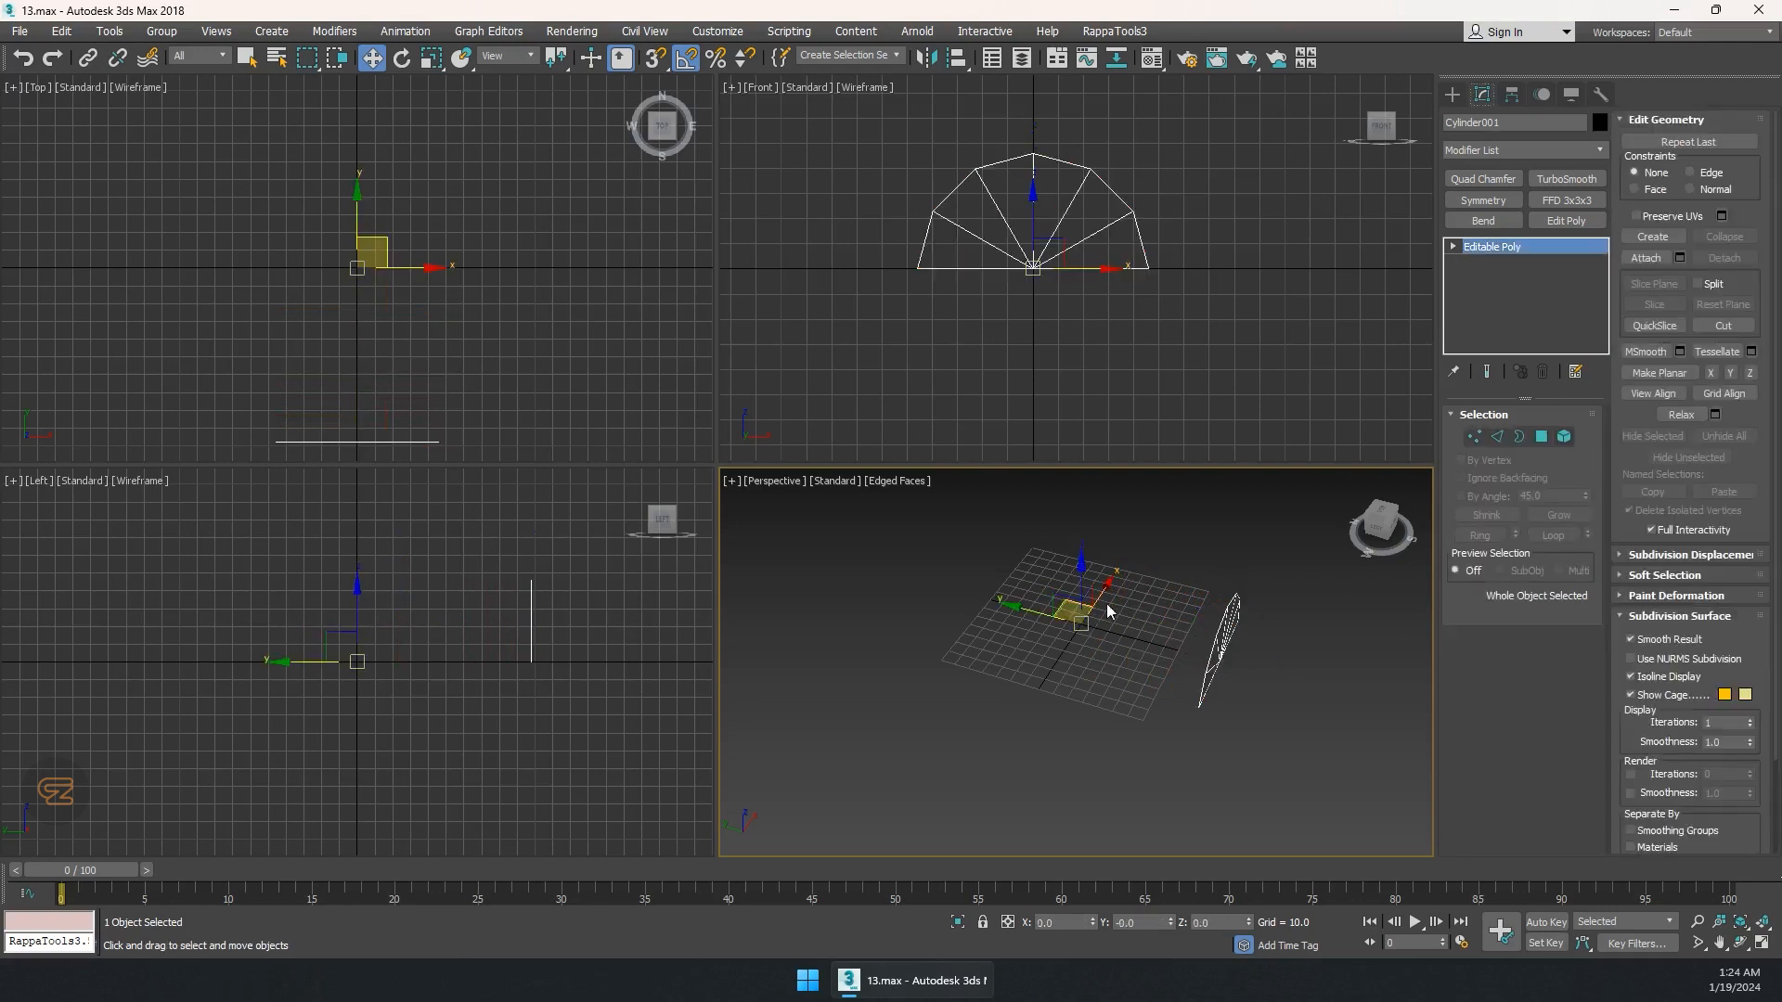
Scale the half-disc object vertically in the Front view to about 87 percent.
{"action": "middle_click_drag", "start_coordinate": [1223, 649], "coordinate": [1168, 682], "text": "alt"}
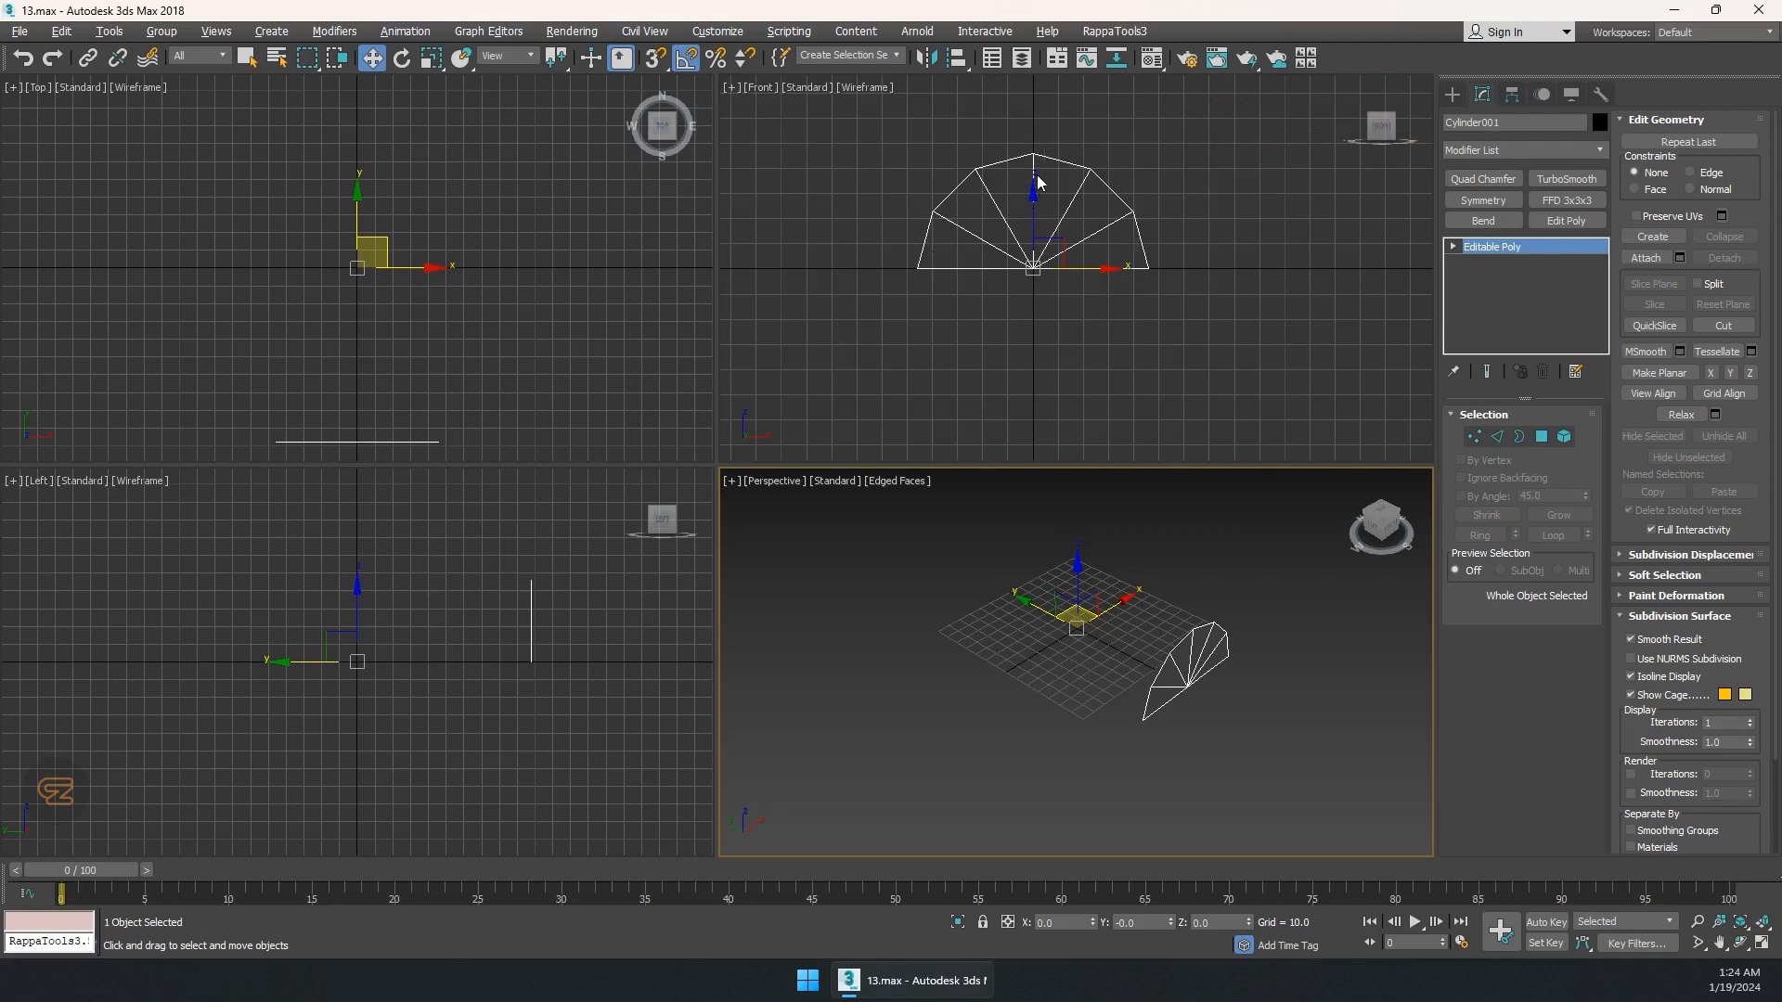
{"action": "key", "text": "r"}
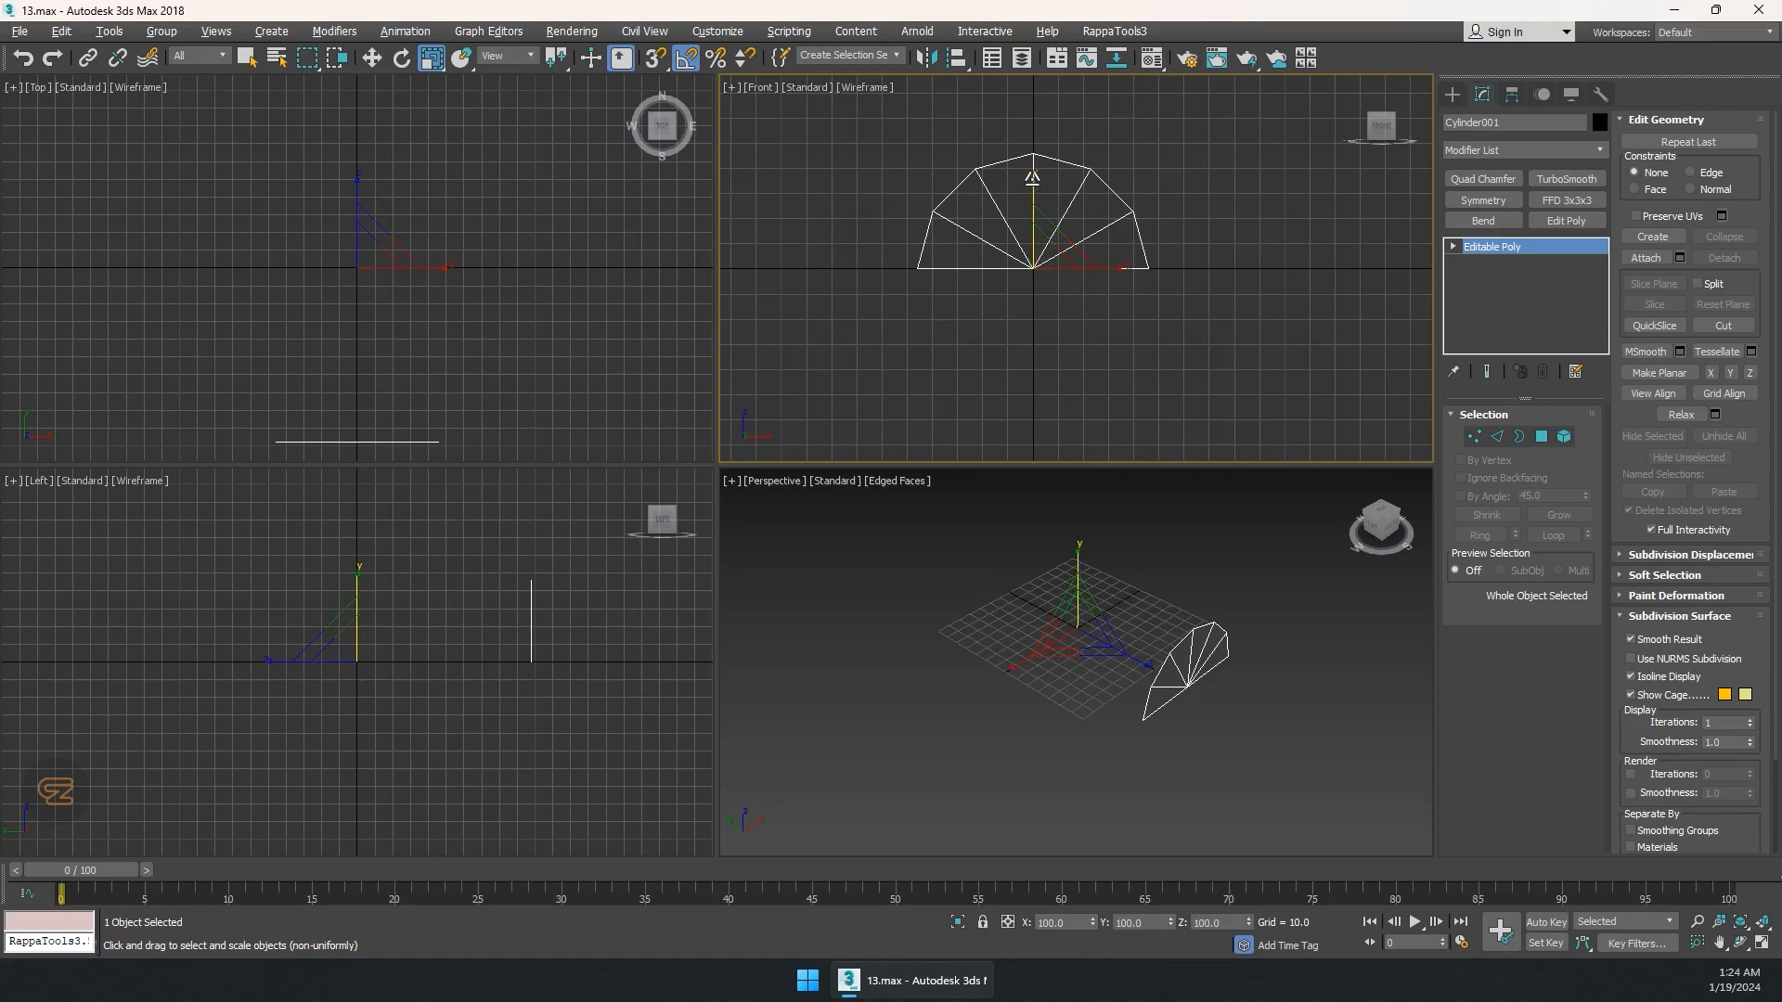
{"action": "left_click_drag", "start_coordinate": [1033, 176], "coordinate": [1035, 188]}
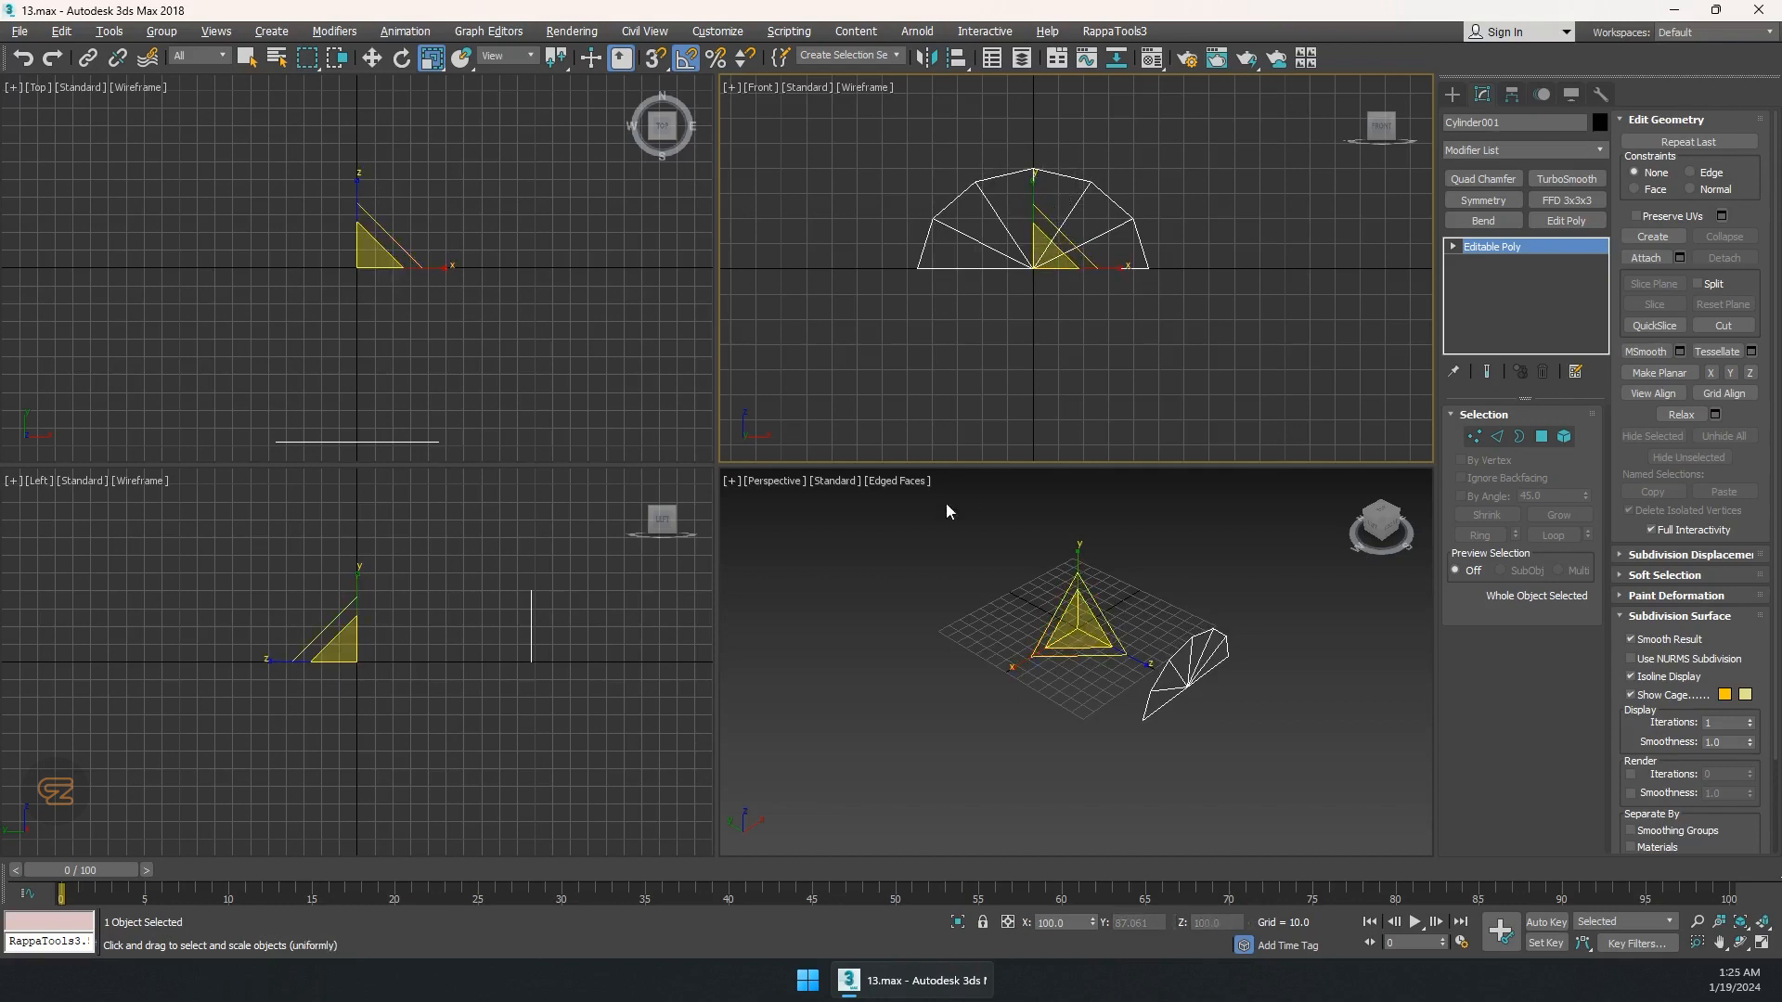
Set up a previewed 1D instance array of the half-disc with a 60-degree Z rotation and a count of 6.
{"action": "left_click", "coordinate": [109, 31]}
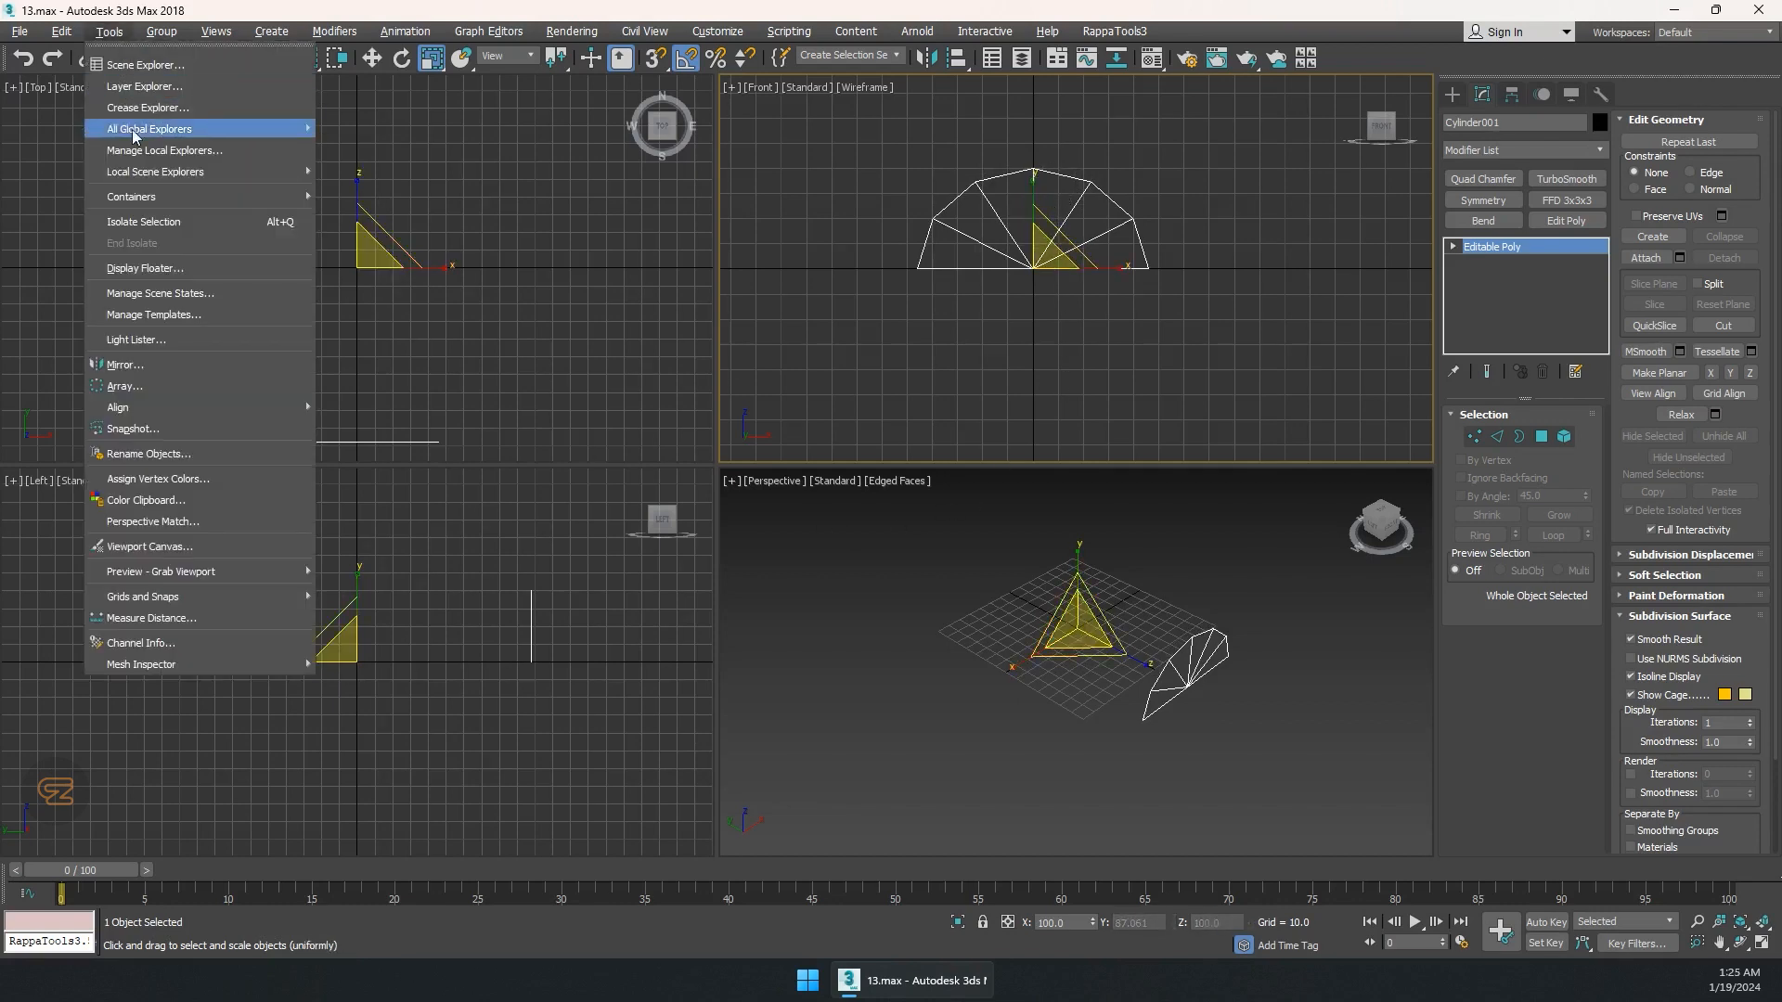
{"action": "left_click", "coordinate": [148, 386]}
{"action": "left_click_drag", "start_coordinate": [666, 325], "coordinate": [214, 173]}
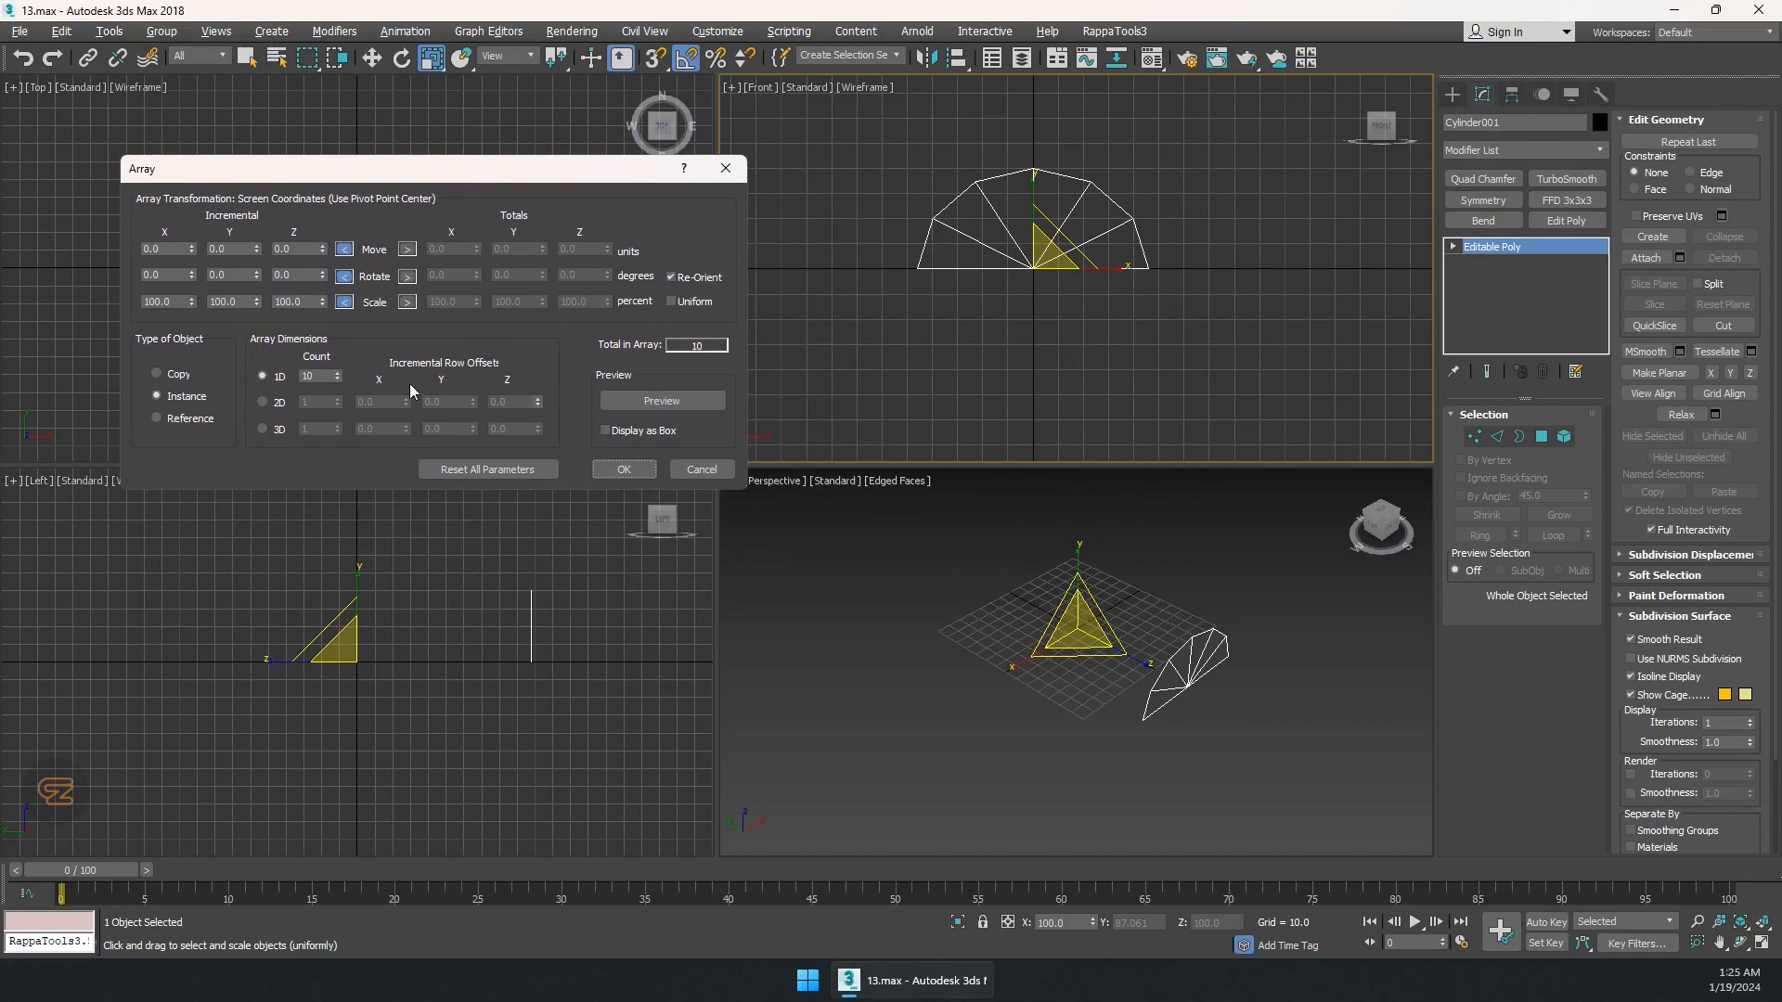
{"action": "left_click", "coordinate": [624, 401]}
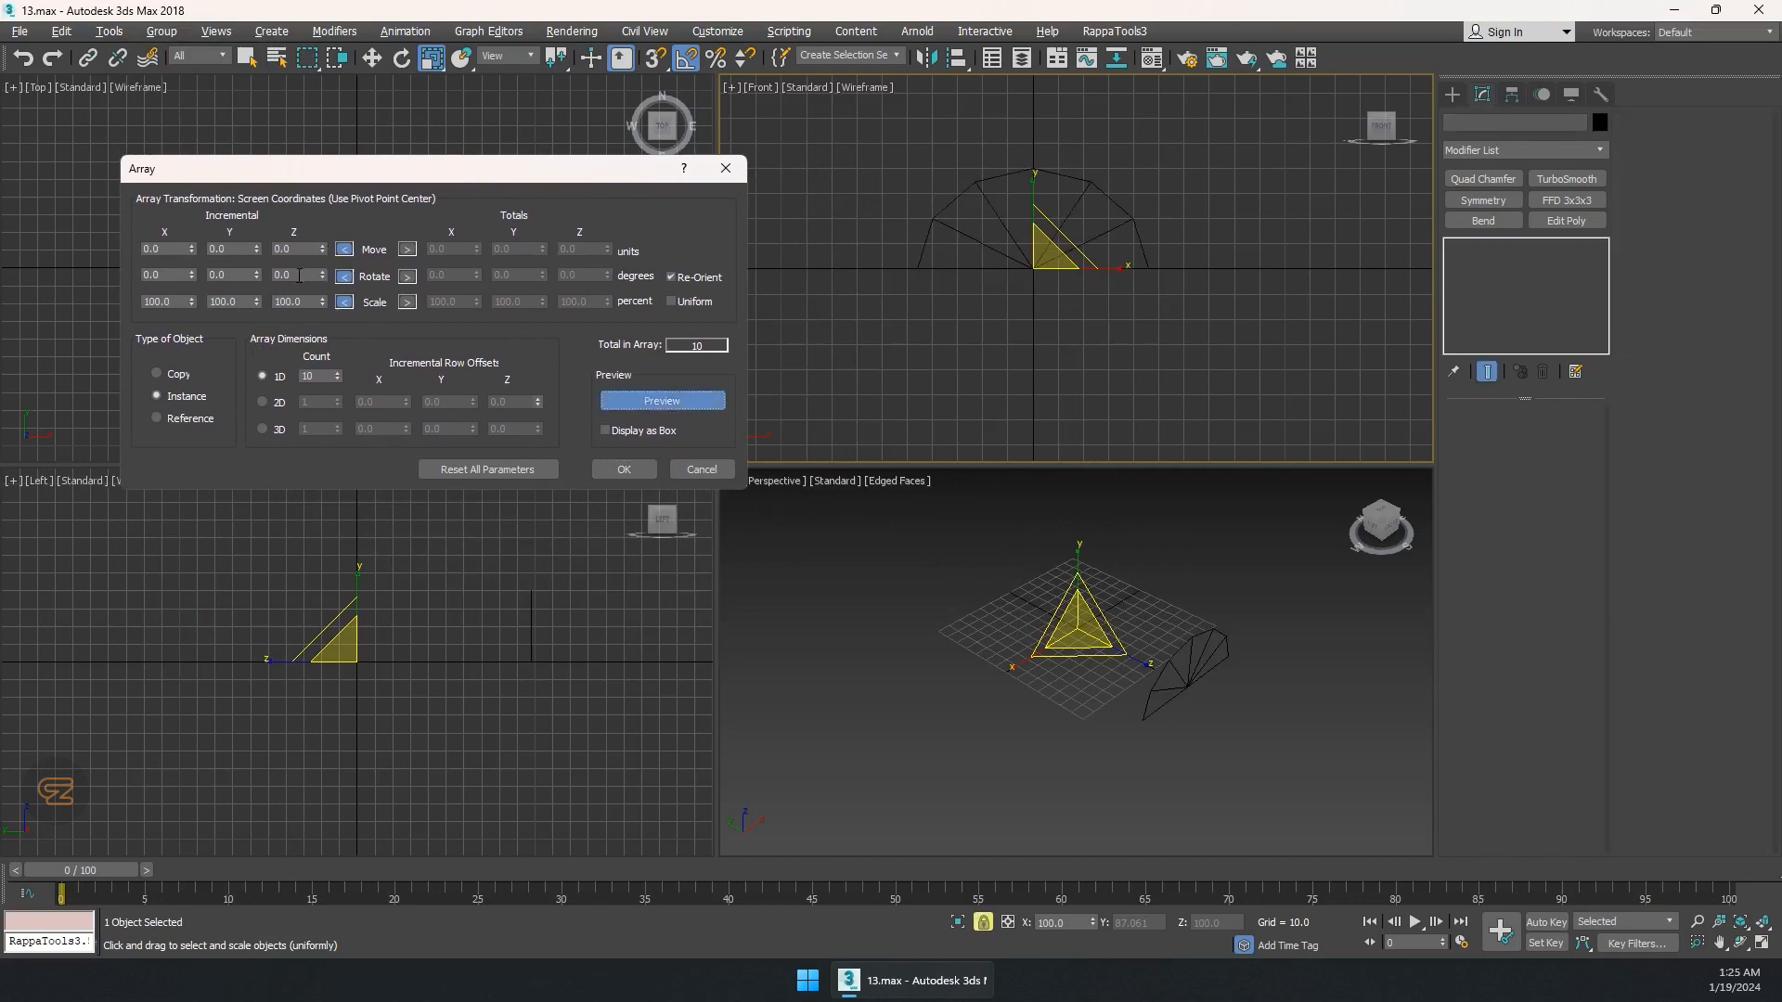
{"action": "left_click_drag", "start_coordinate": [299, 276], "coordinate": [258, 278]}
{"action": "left_click_drag", "start_coordinate": [317, 378], "coordinate": [297, 380]}
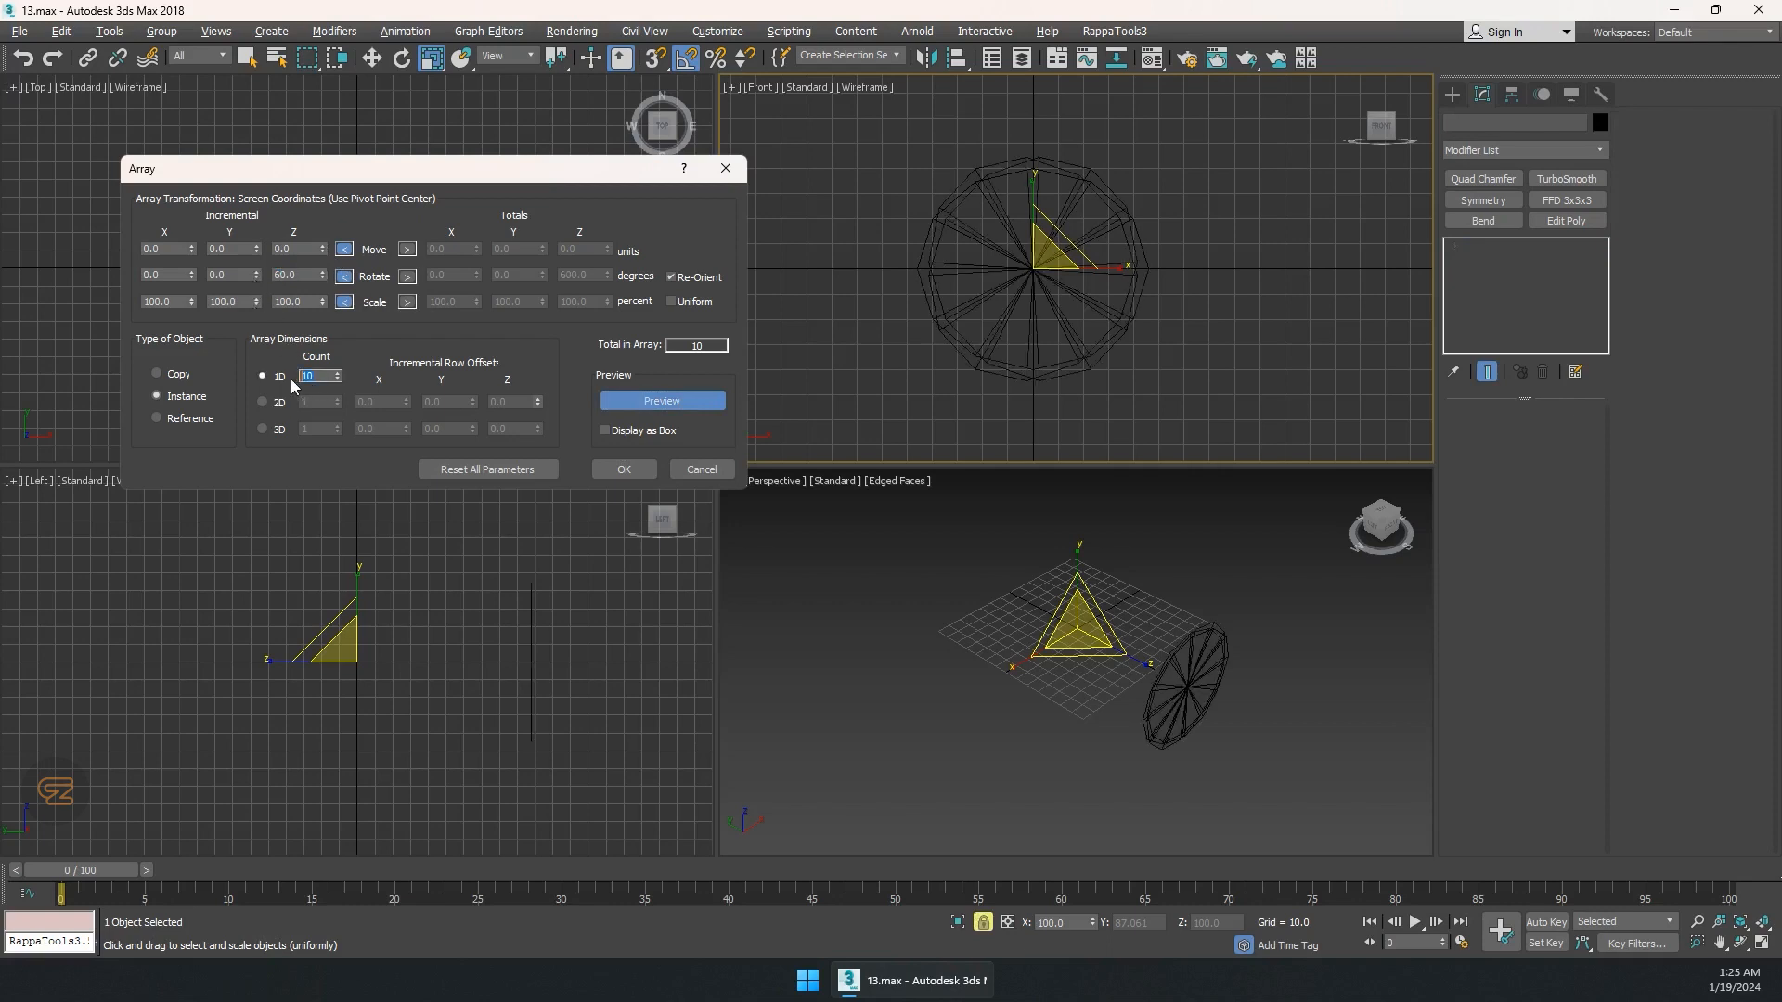
{"action": "type", "text": "6"}
Set the array's incremental rotation to 0 degrees in Z and 60 degrees in Y, and create the array.
{"action": "left_click_drag", "start_coordinate": [299, 274], "coordinate": [196, 276]}
{"action": "type", "text": "0"}
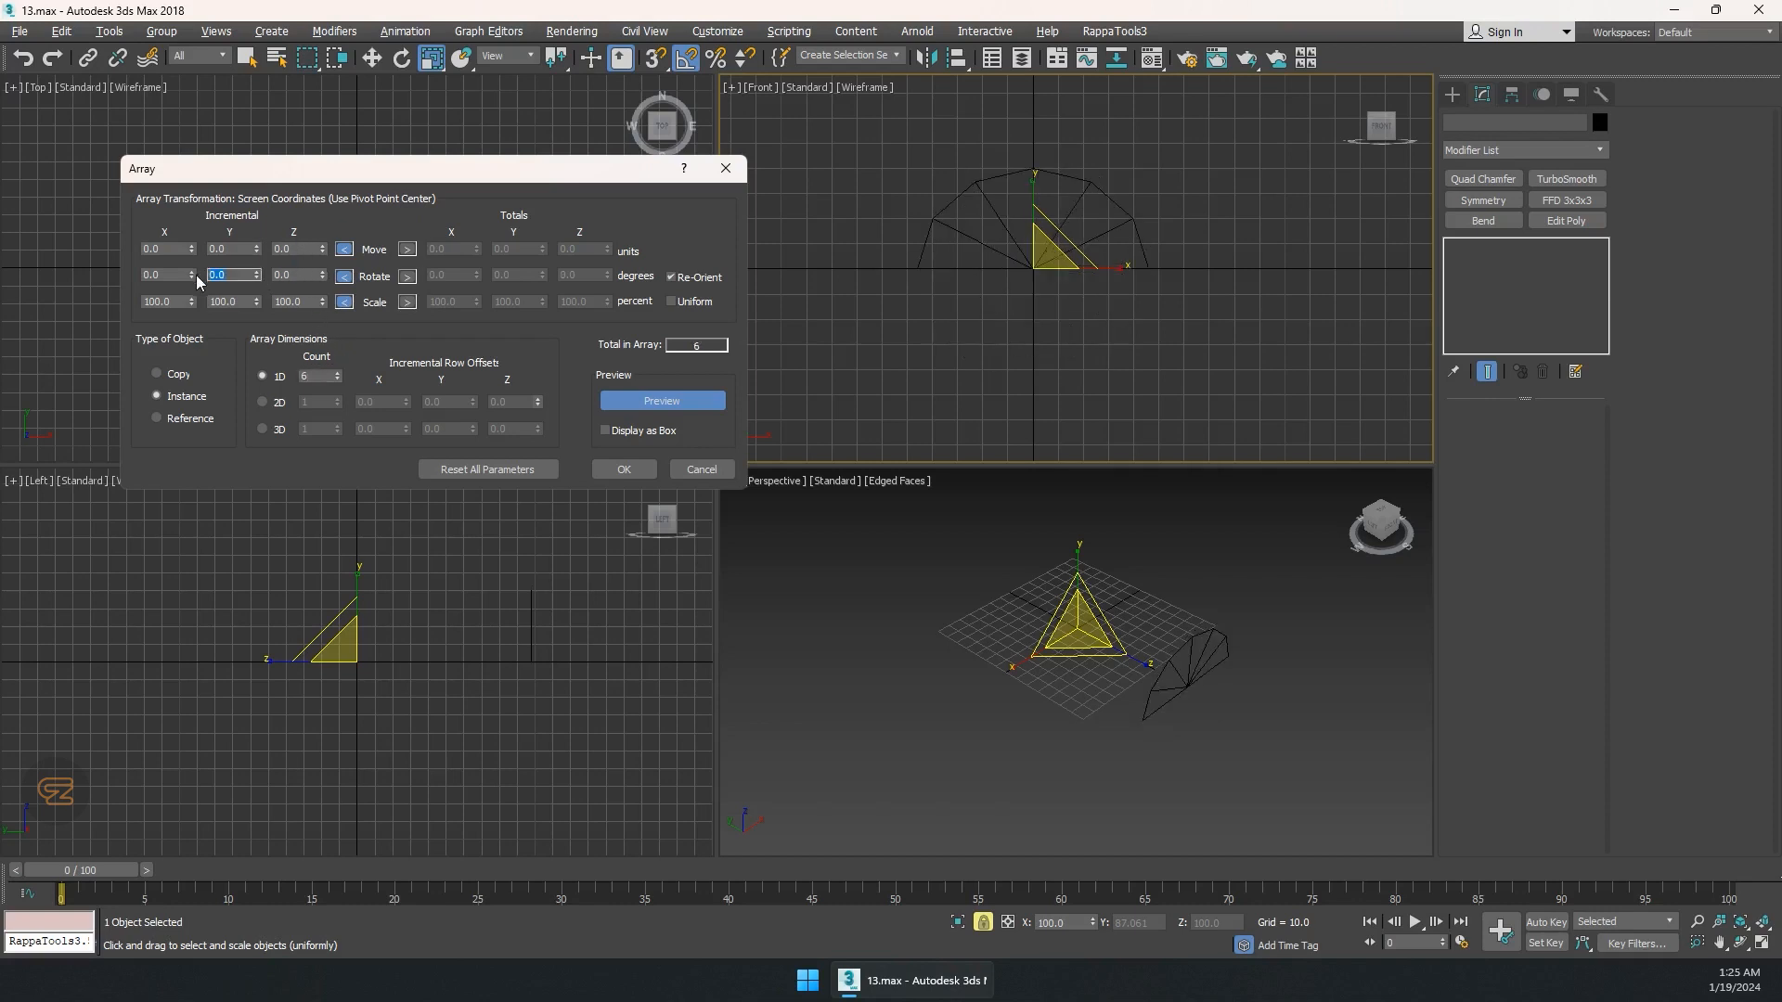
{"action": "type", "text": "60"}
{"action": "key", "text": "Return"}
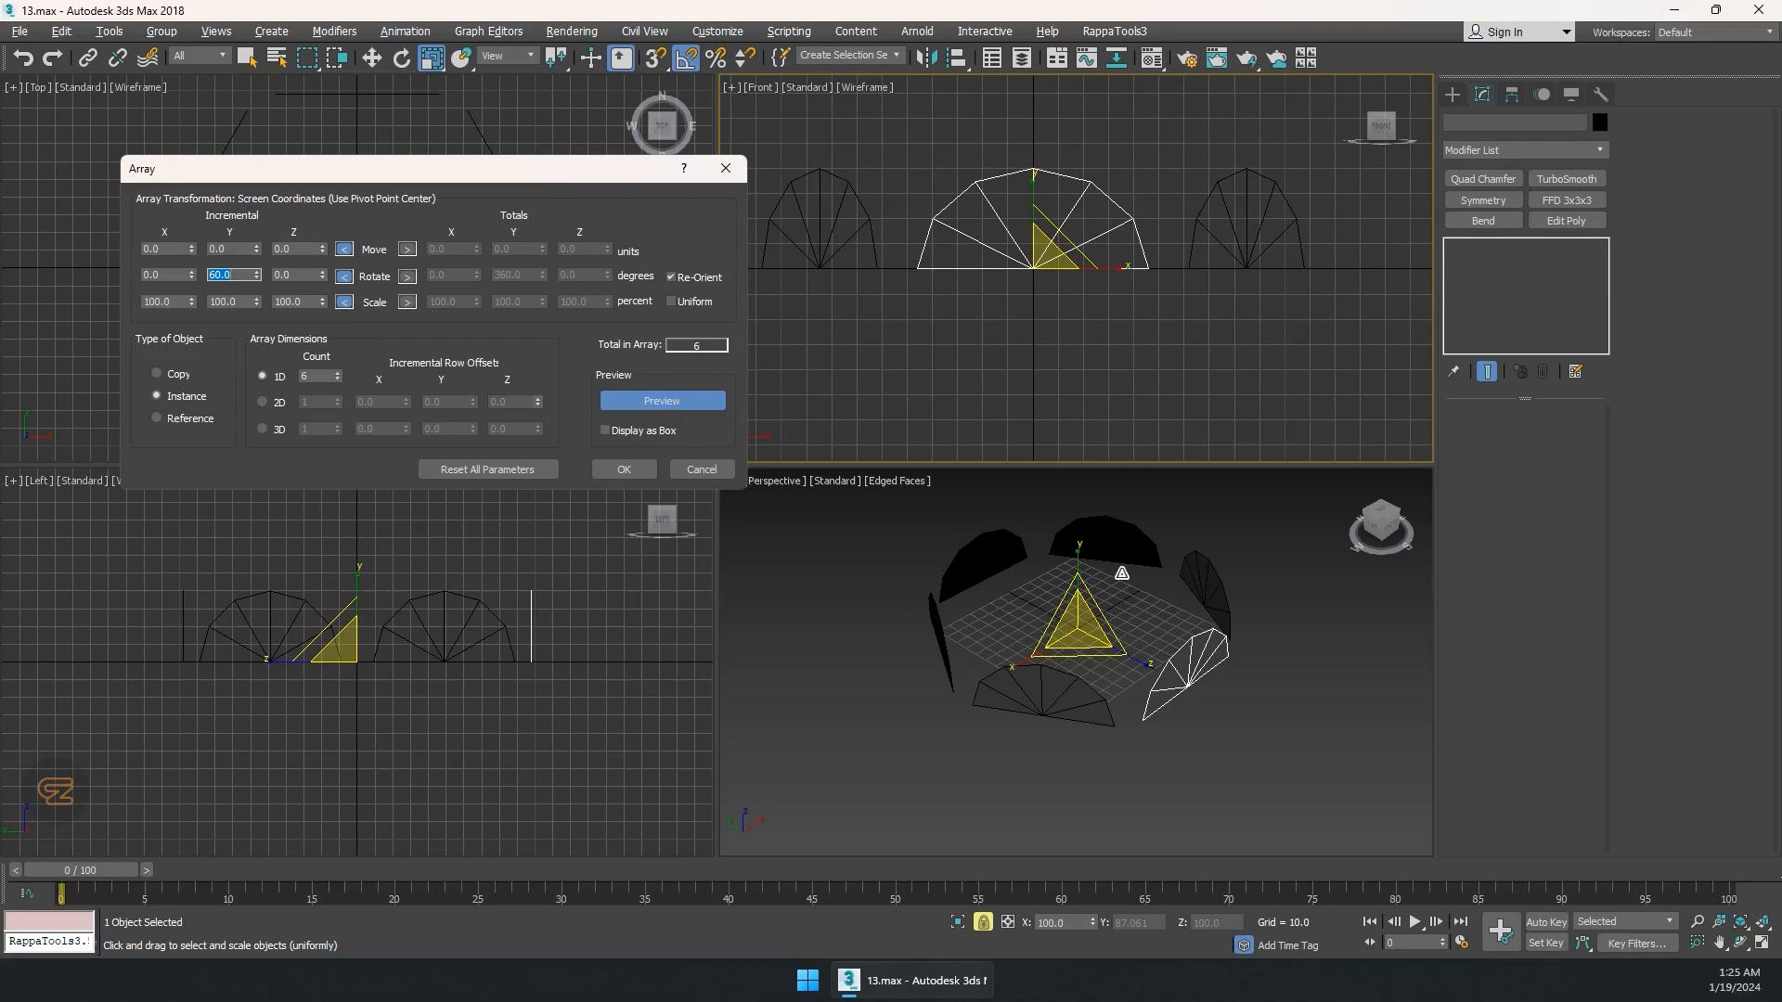
{"action": "left_click", "coordinate": [643, 469]}
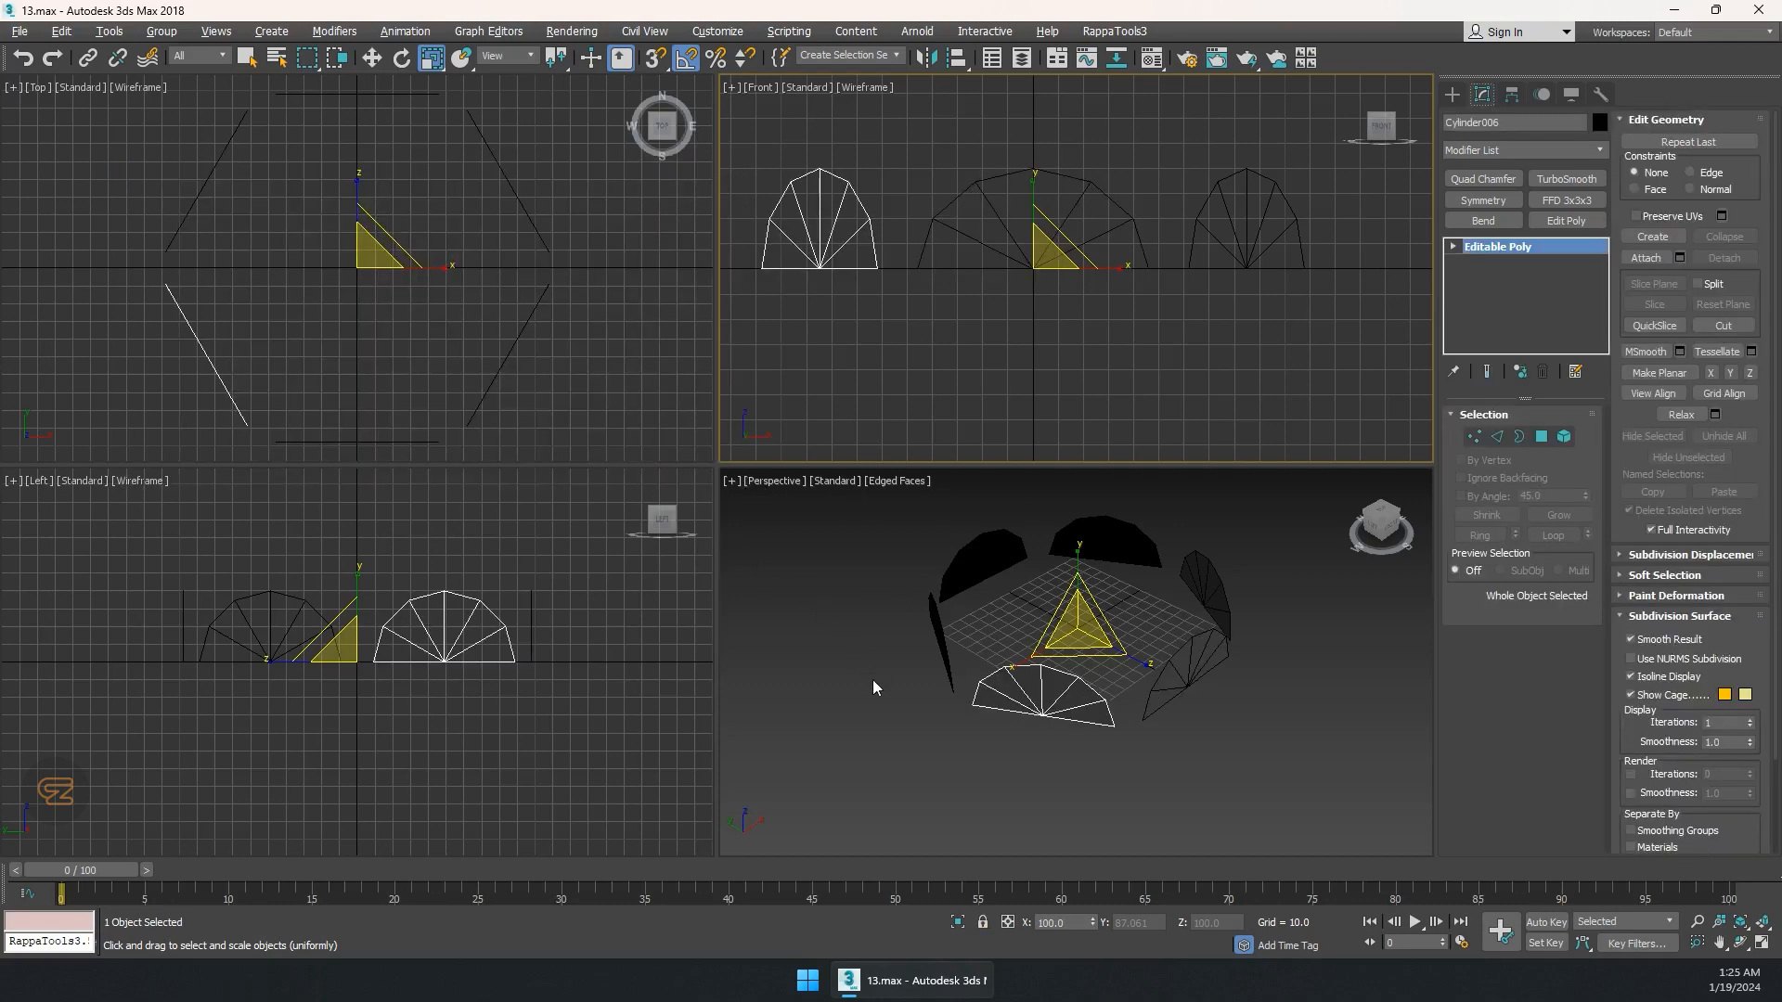
Select all six half-disc instances, convert them to Editable Poly, and clear the selection.
{"action": "key", "text": "q"}
{"action": "left_click_drag", "start_coordinate": [869, 715], "coordinate": [1300, 520]}
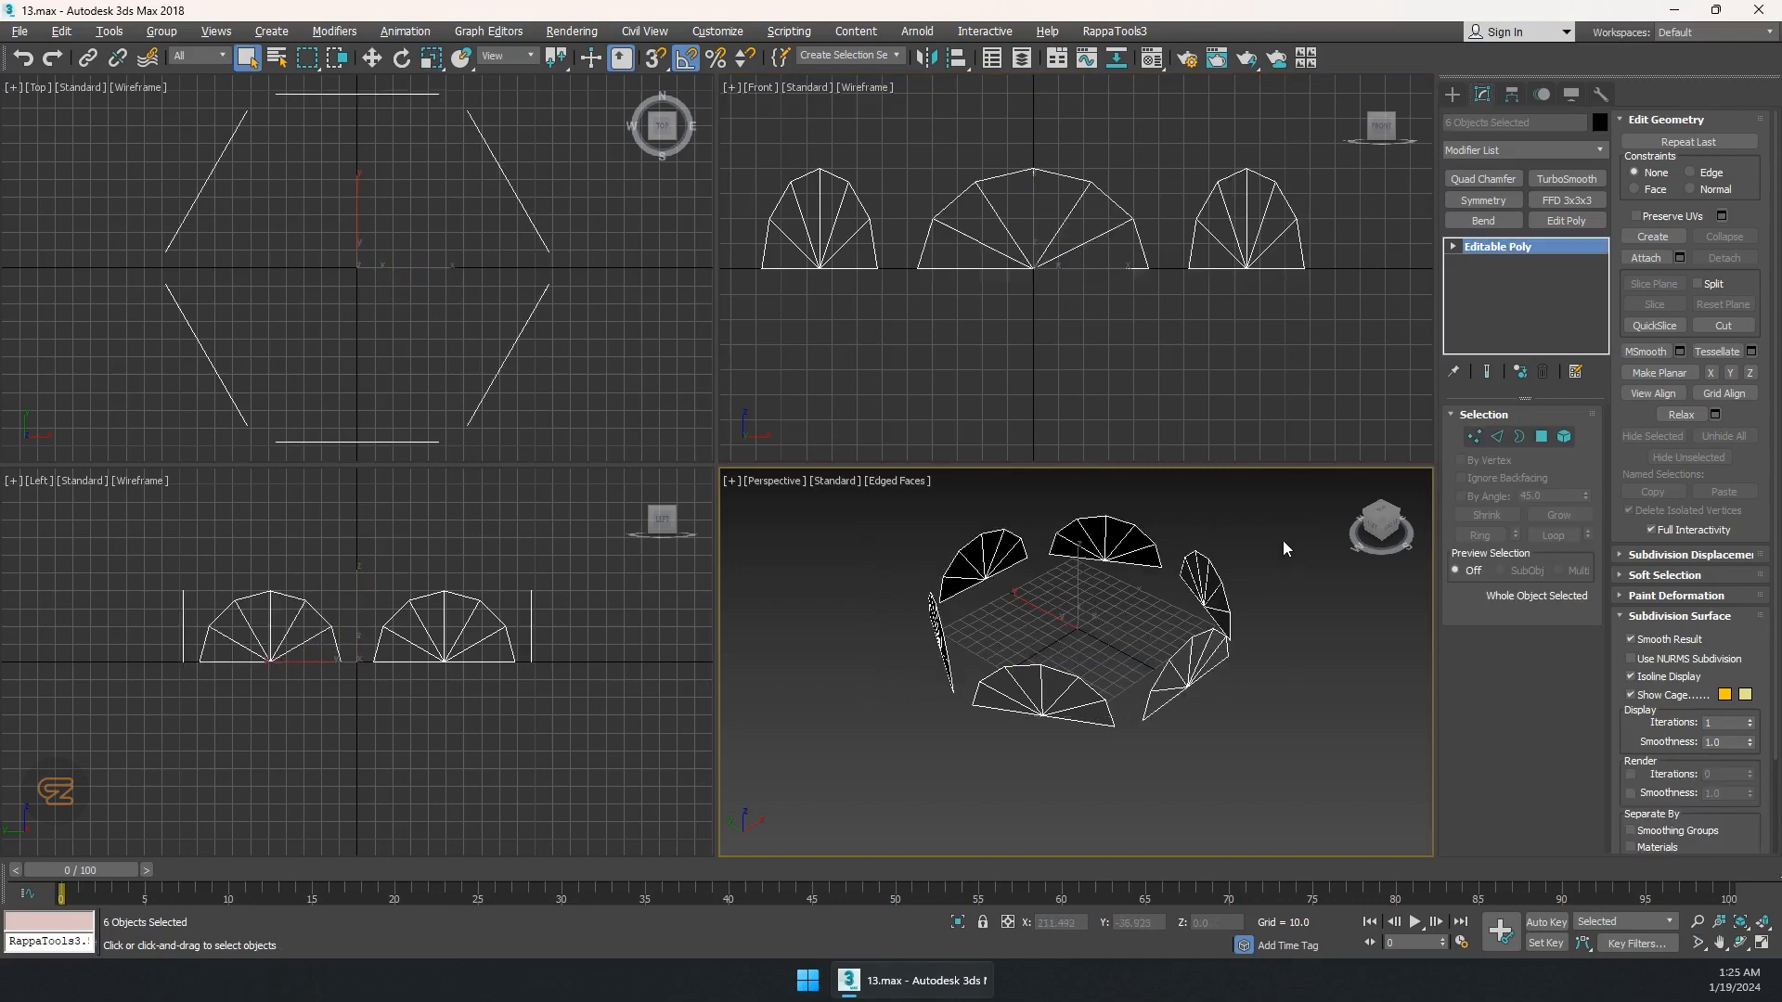
{"action": "right_click", "coordinate": [1277, 535]}
{"action": "mouse_move", "coordinate": [1344, 719]}
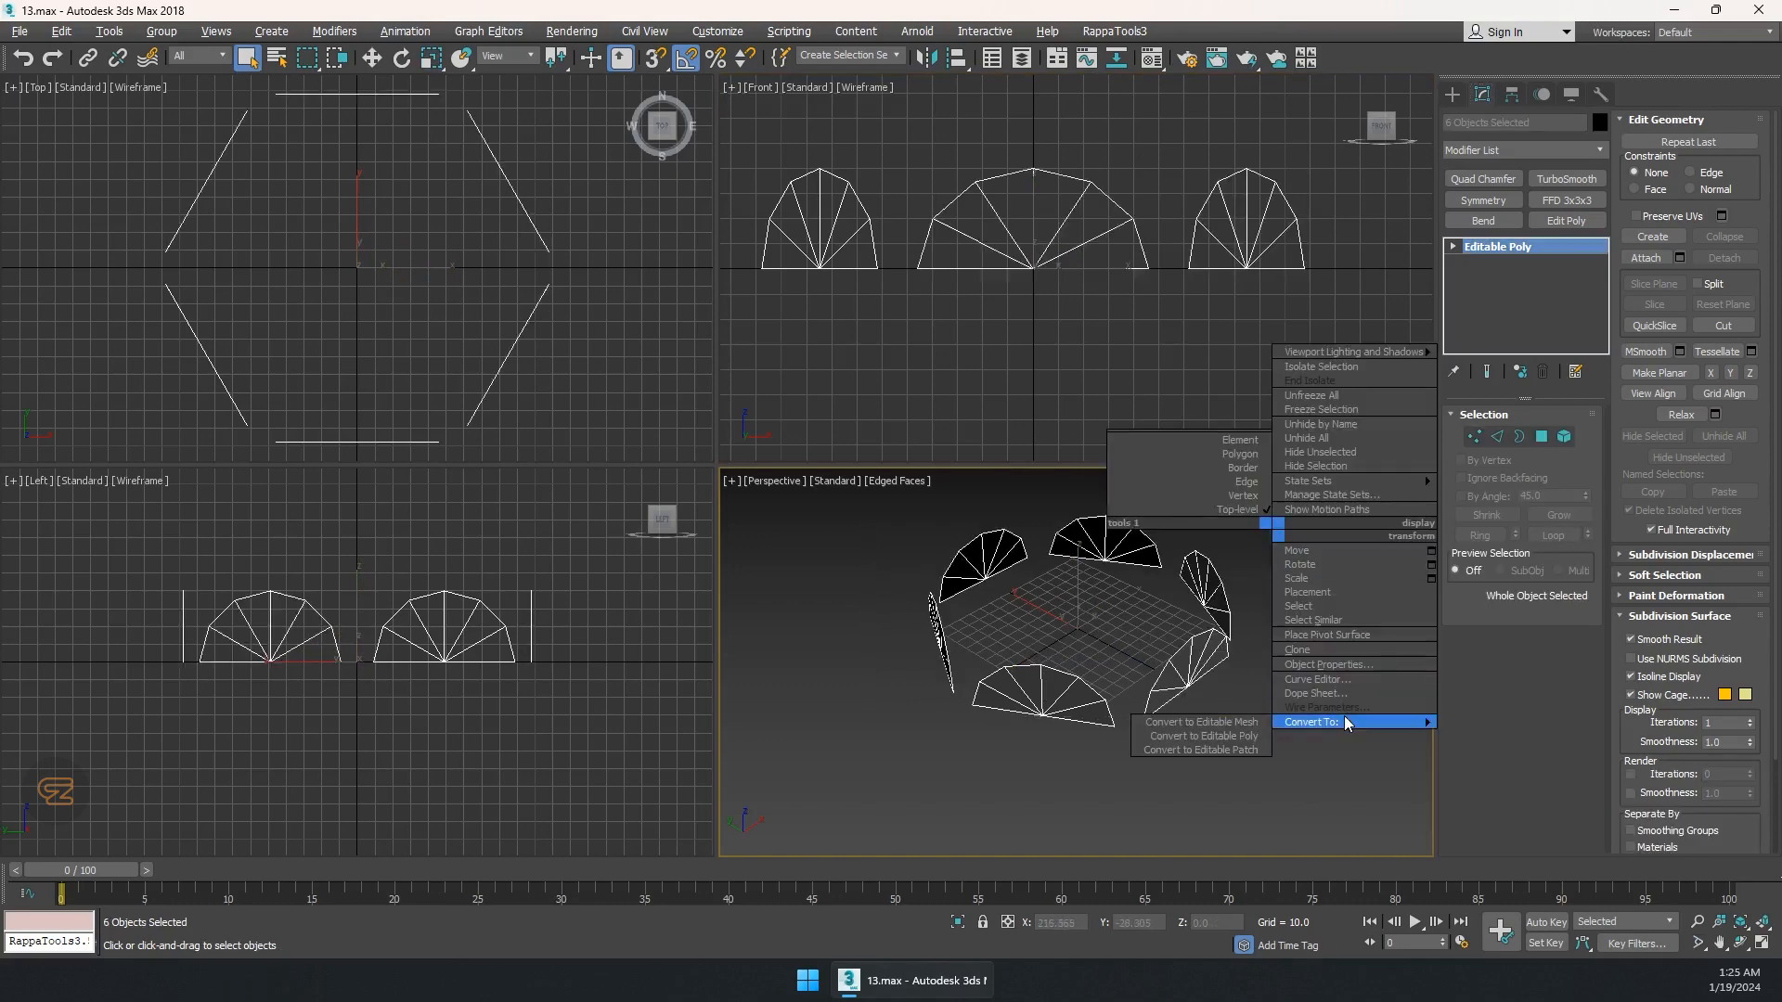
{"action": "left_click", "coordinate": [1229, 736]}
{"action": "left_click", "coordinate": [1207, 696]}
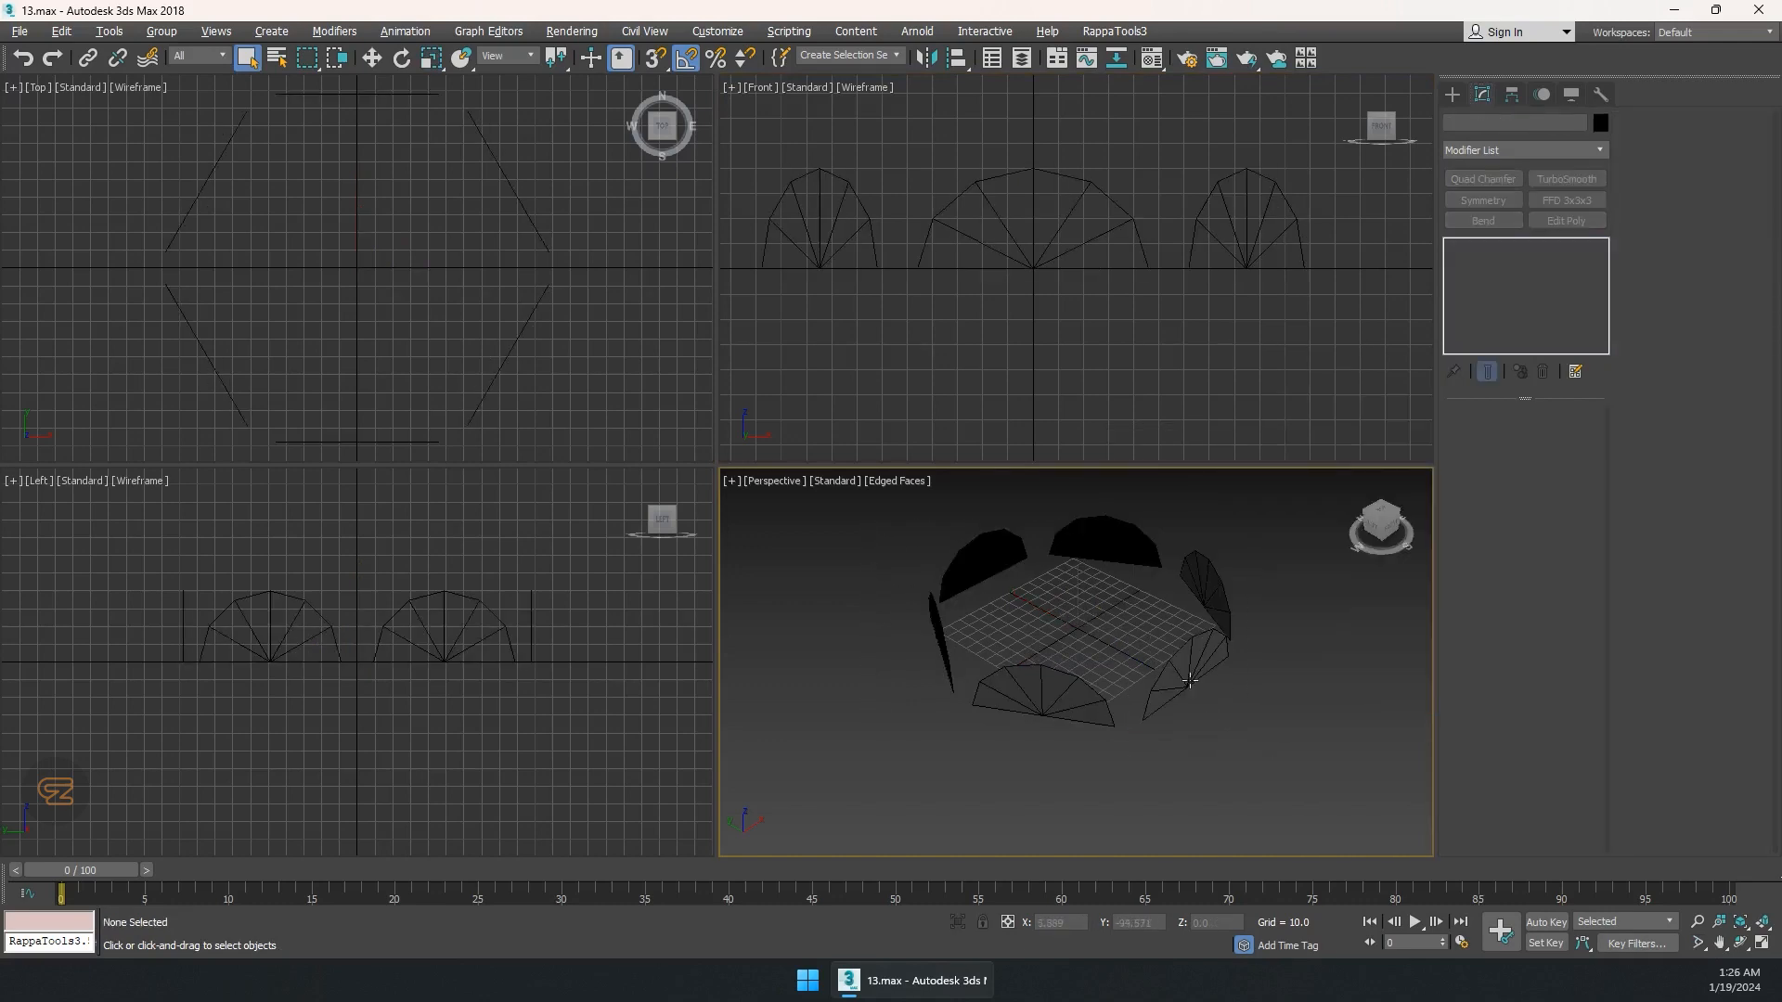
Attach Cylinder002 through Cylinder006 to the Cylinder001 half-disc using the Attach List.
{"action": "left_click", "coordinate": [1190, 681]}
{"action": "middle_click_drag", "start_coordinate": [1190, 680], "coordinate": [1171, 677], "text": "alt"}
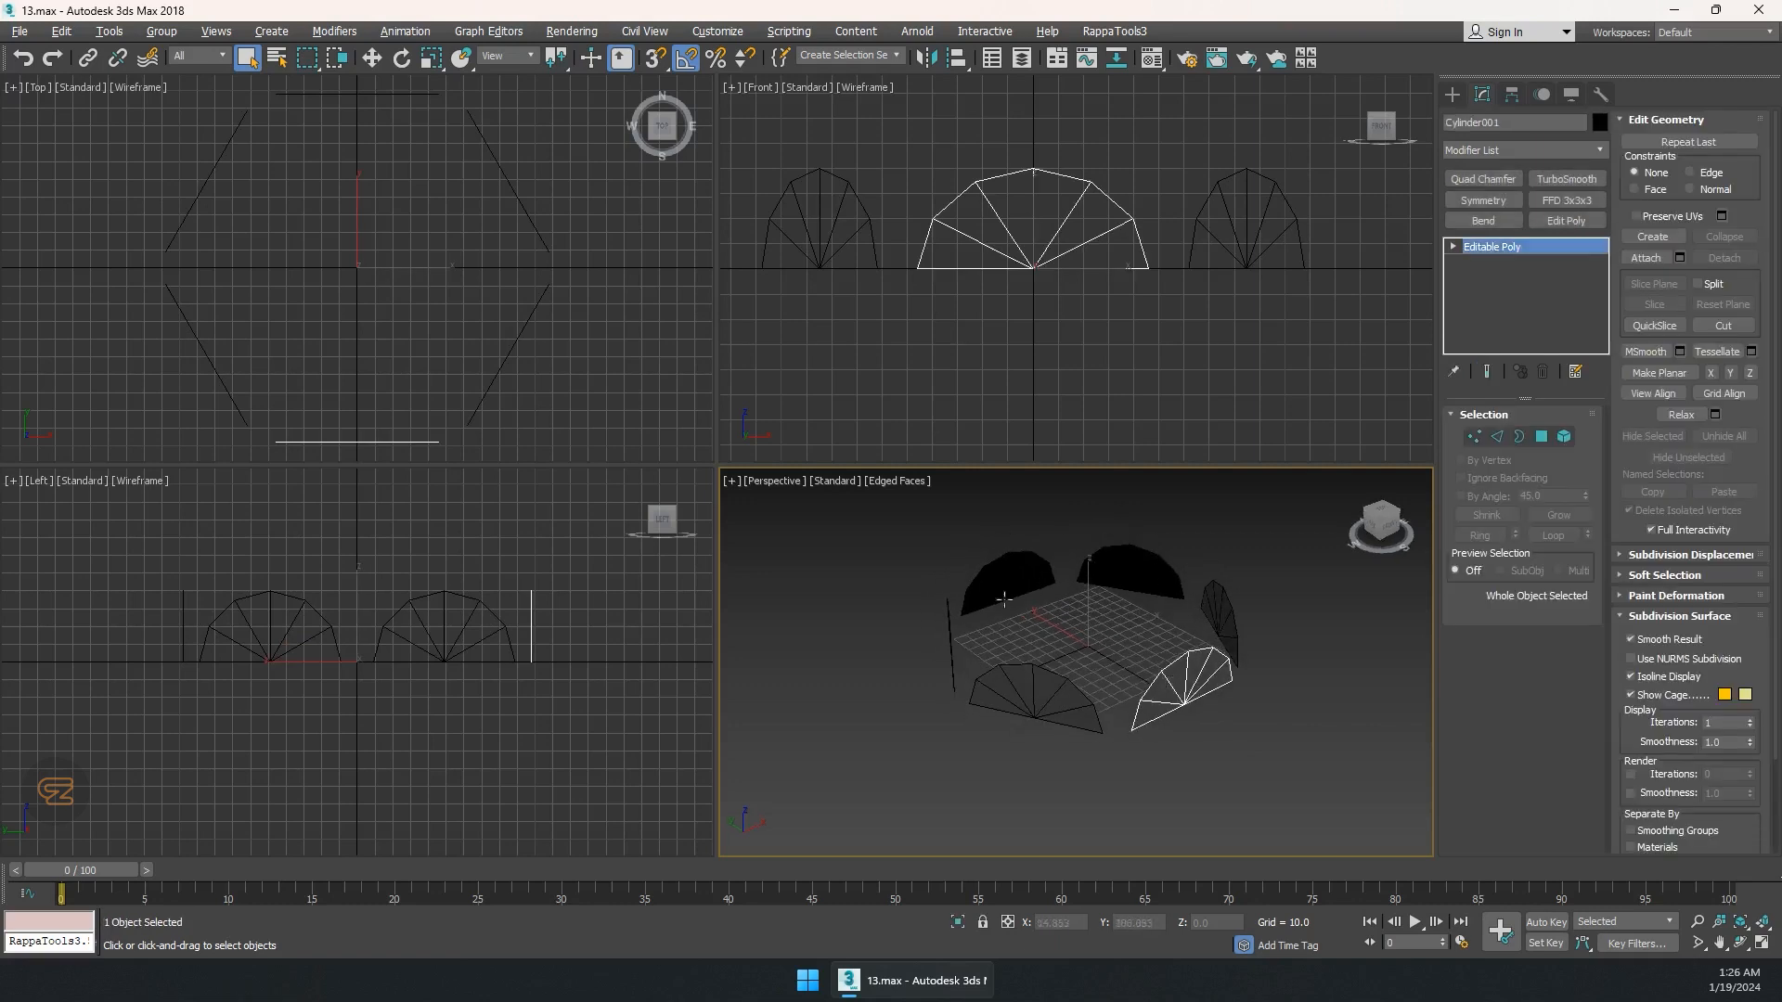
{"action": "right_click", "coordinate": [1134, 644]}
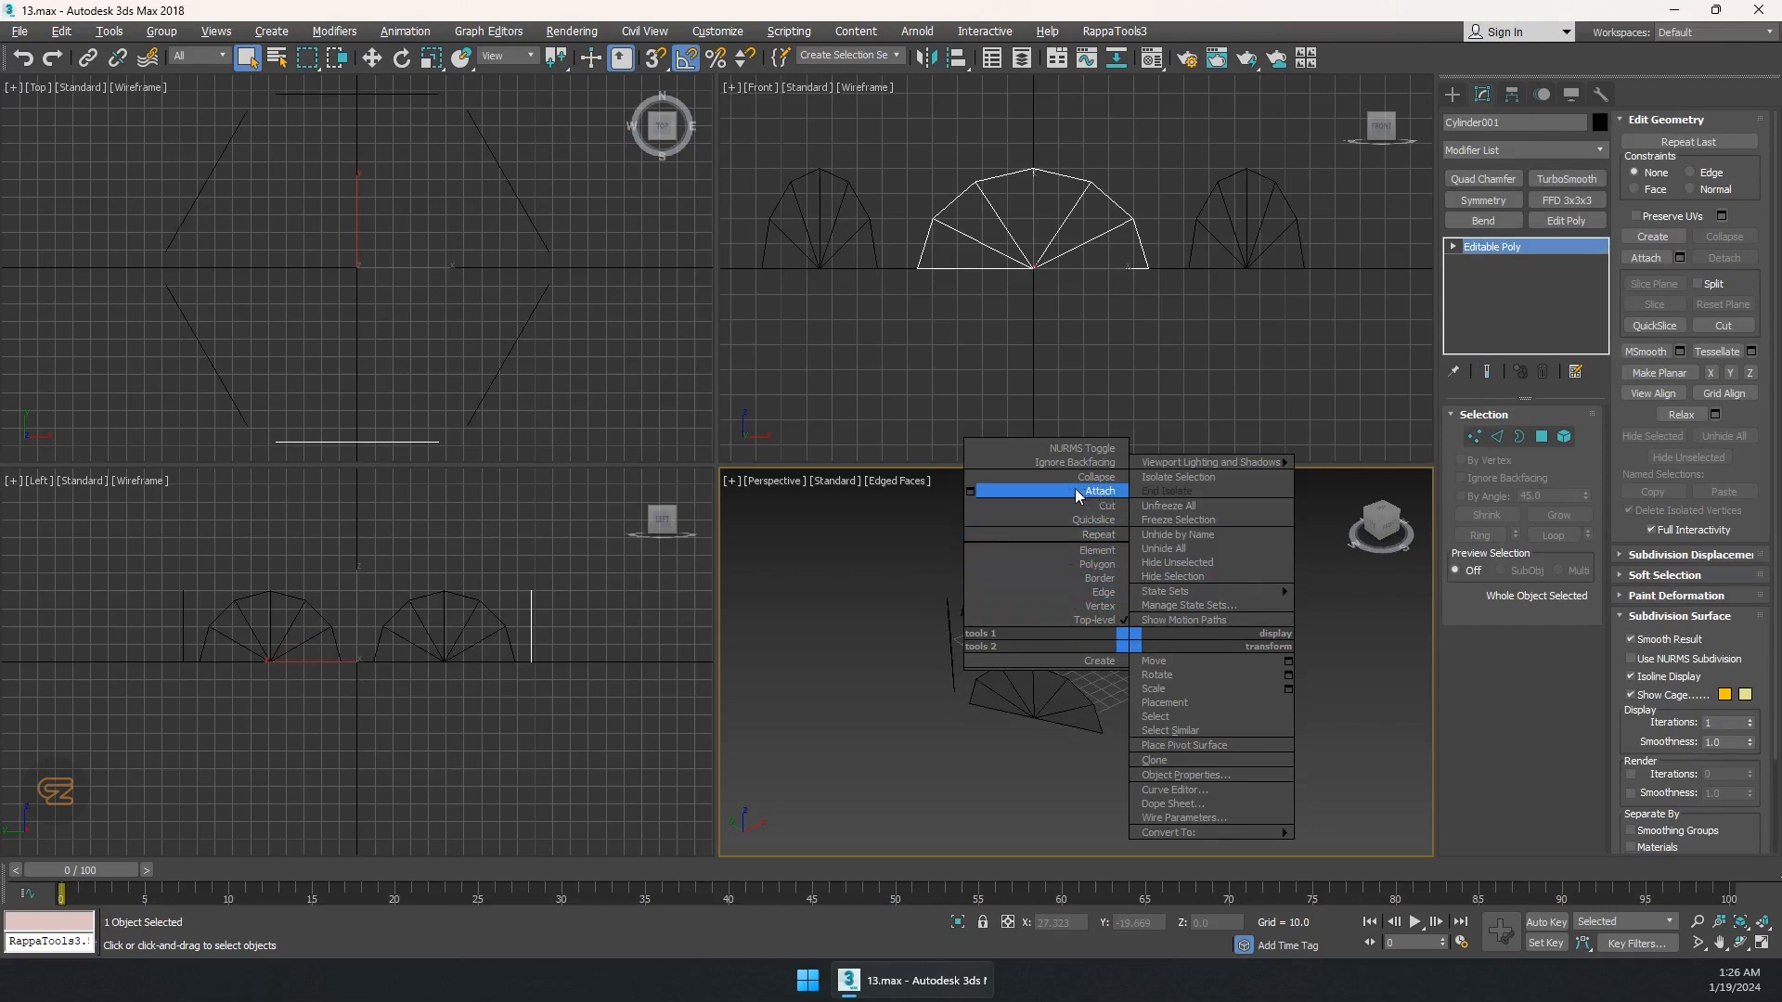
{"action": "left_click", "coordinate": [969, 490]}
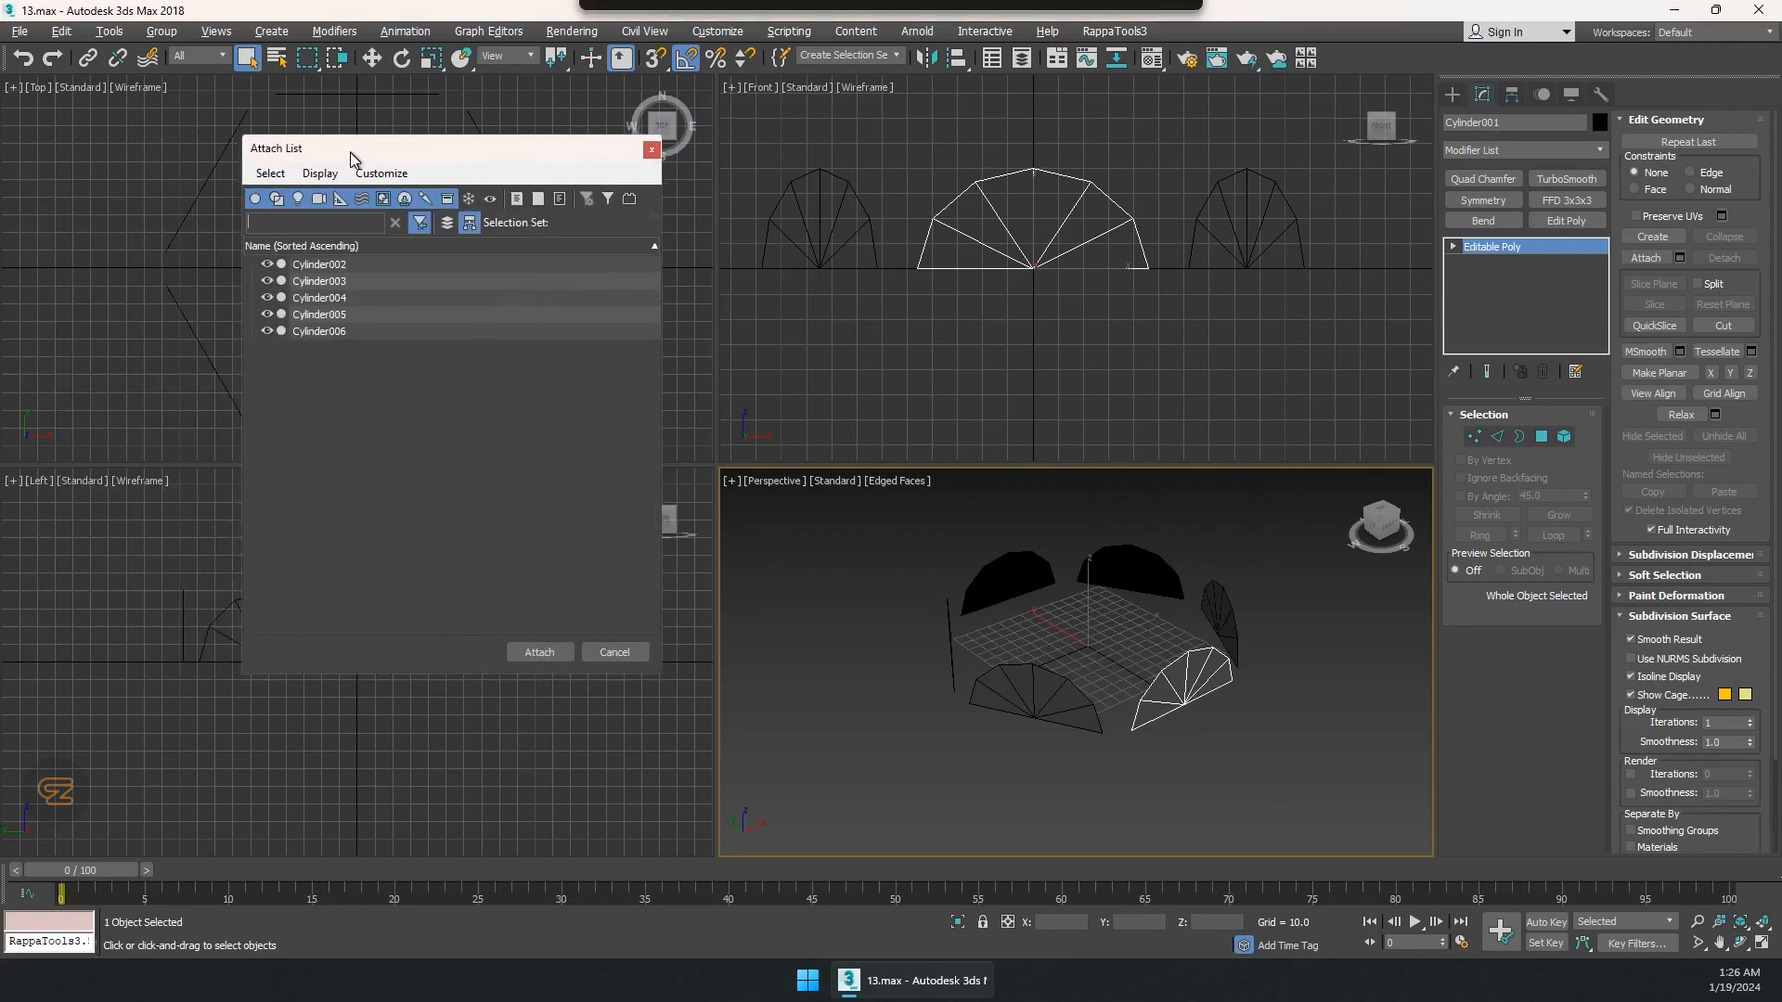
{"action": "left_click_drag", "start_coordinate": [349, 152], "coordinate": [336, 180]}
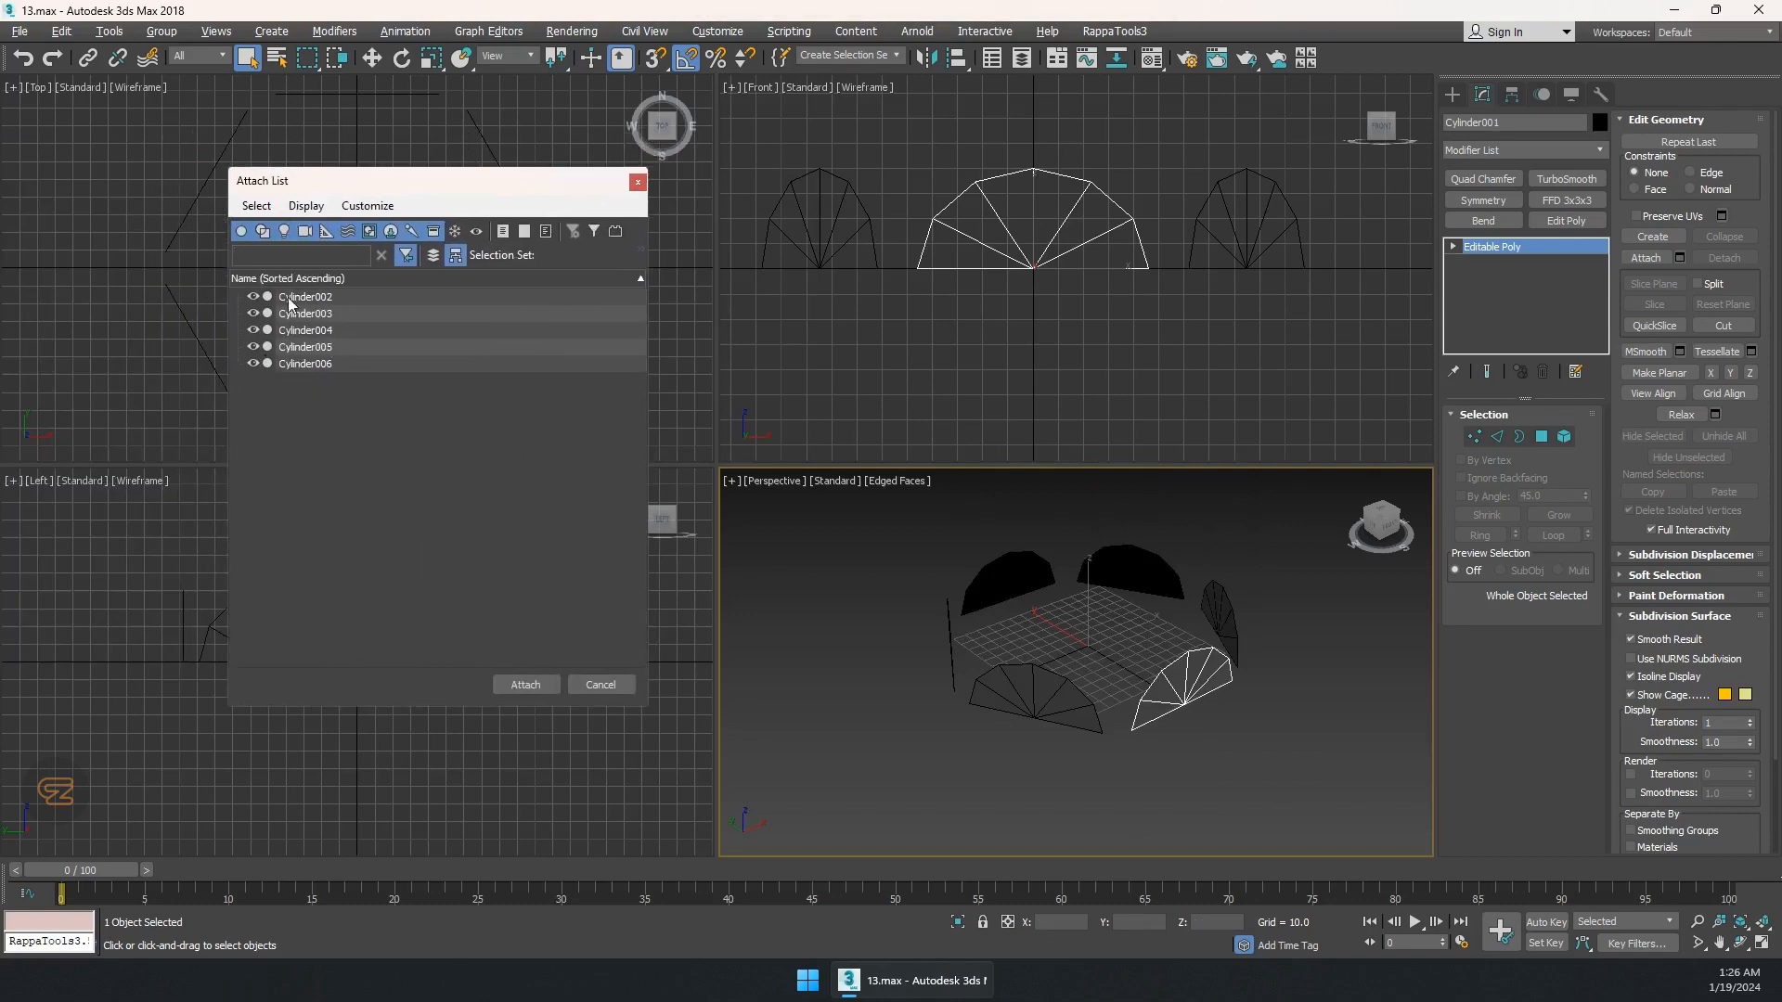
{"action": "left_click", "coordinate": [325, 332]}
{"action": "key", "text": "ctrl+a"}
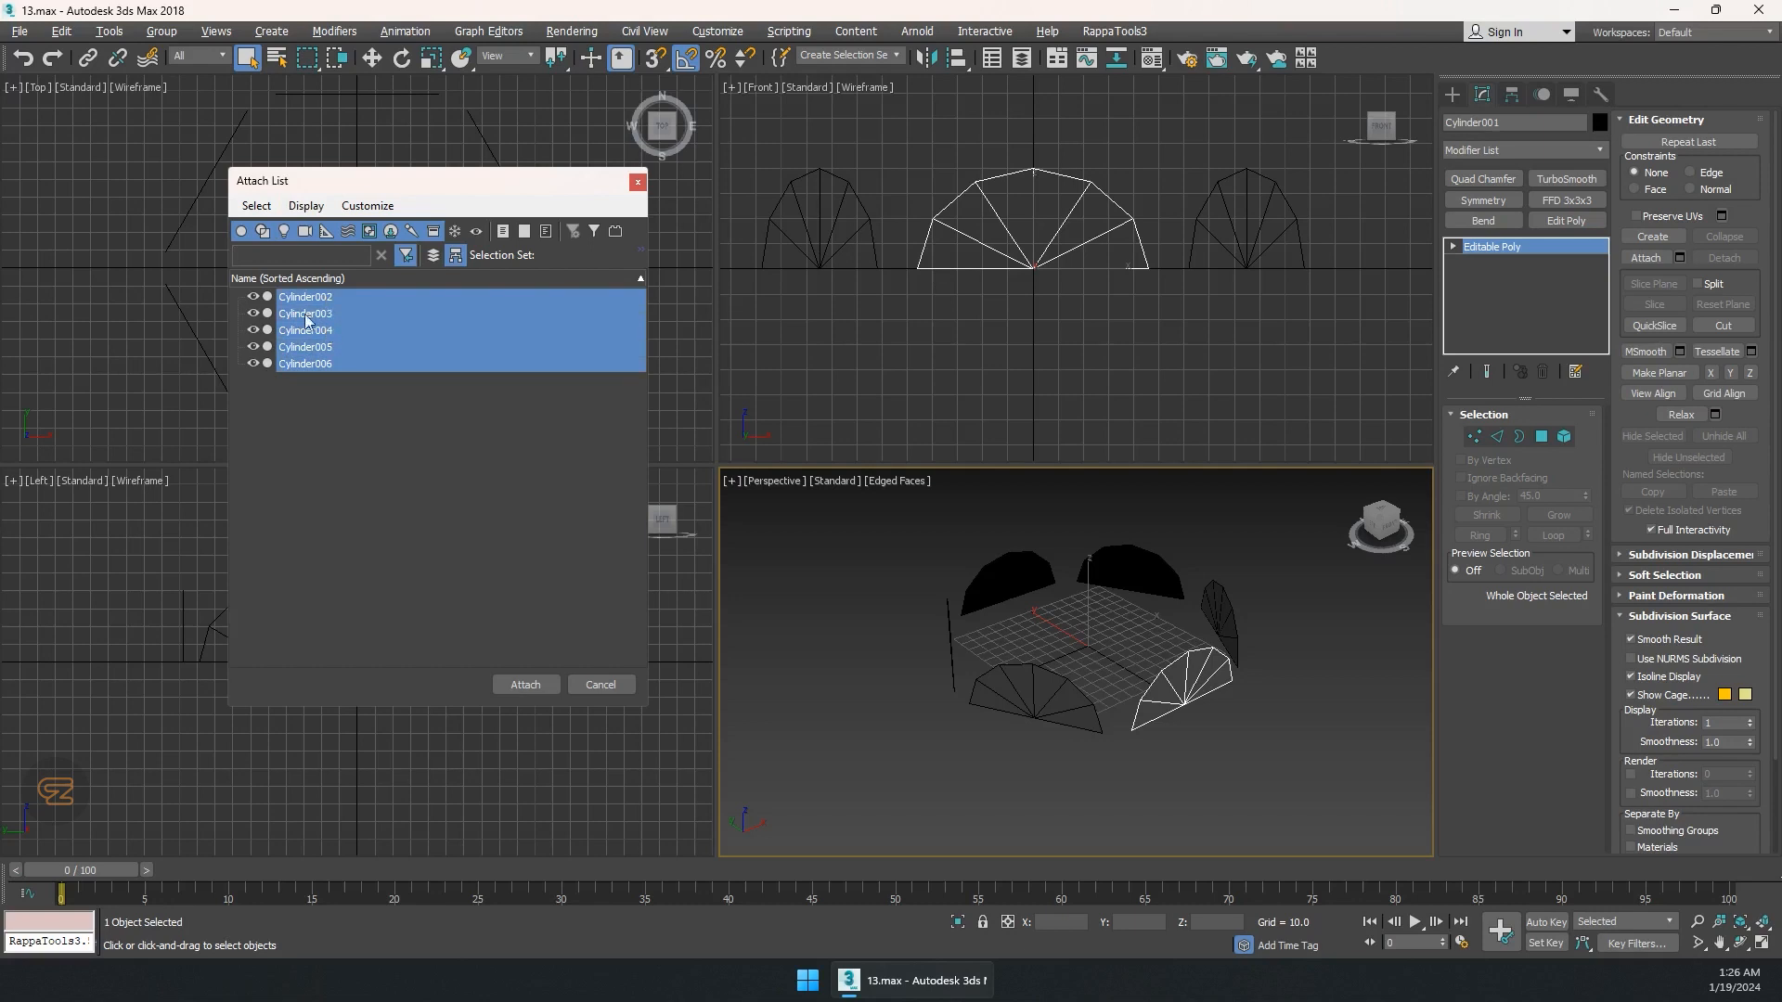
{"action": "left_click", "coordinate": [534, 683]}
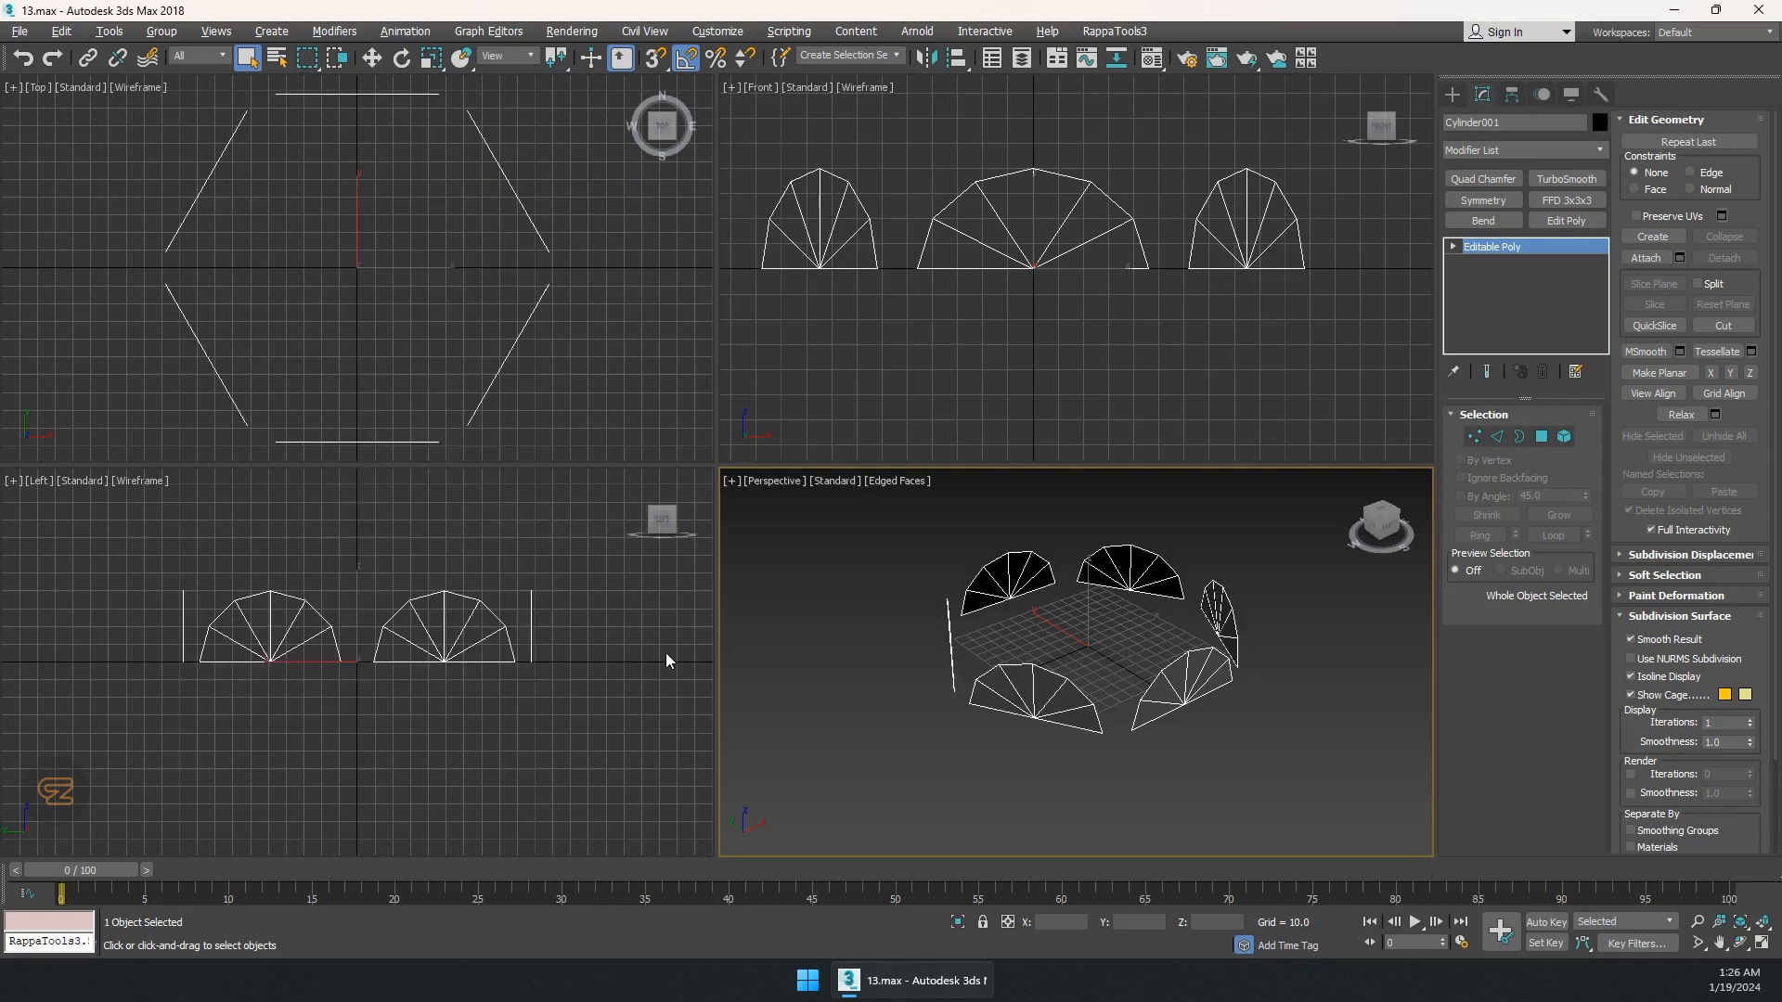
Bridge the two facing outer edges on each side of the gap between the two nearest half-discs.
{"action": "scroll", "coordinate": [1061, 651], "scroll_direction": "up", "scroll_amount": 2}
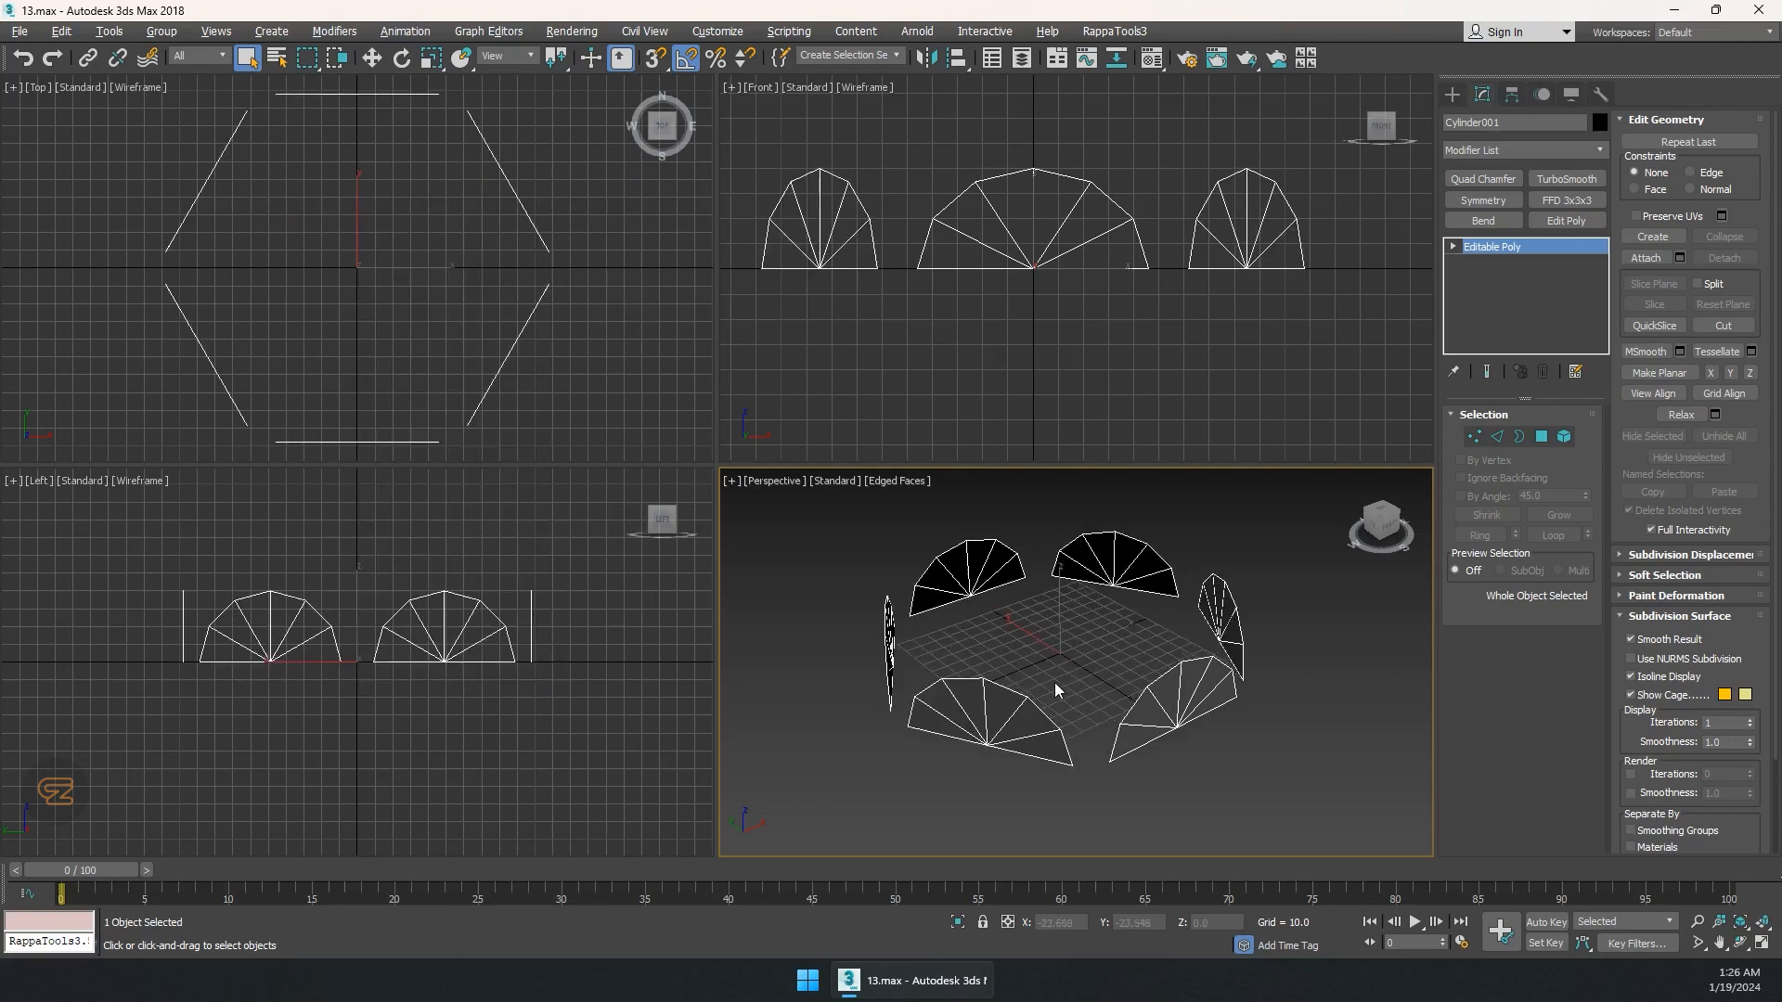
{"action": "middle_click_drag", "start_coordinate": [1063, 691], "coordinate": [1033, 674]}
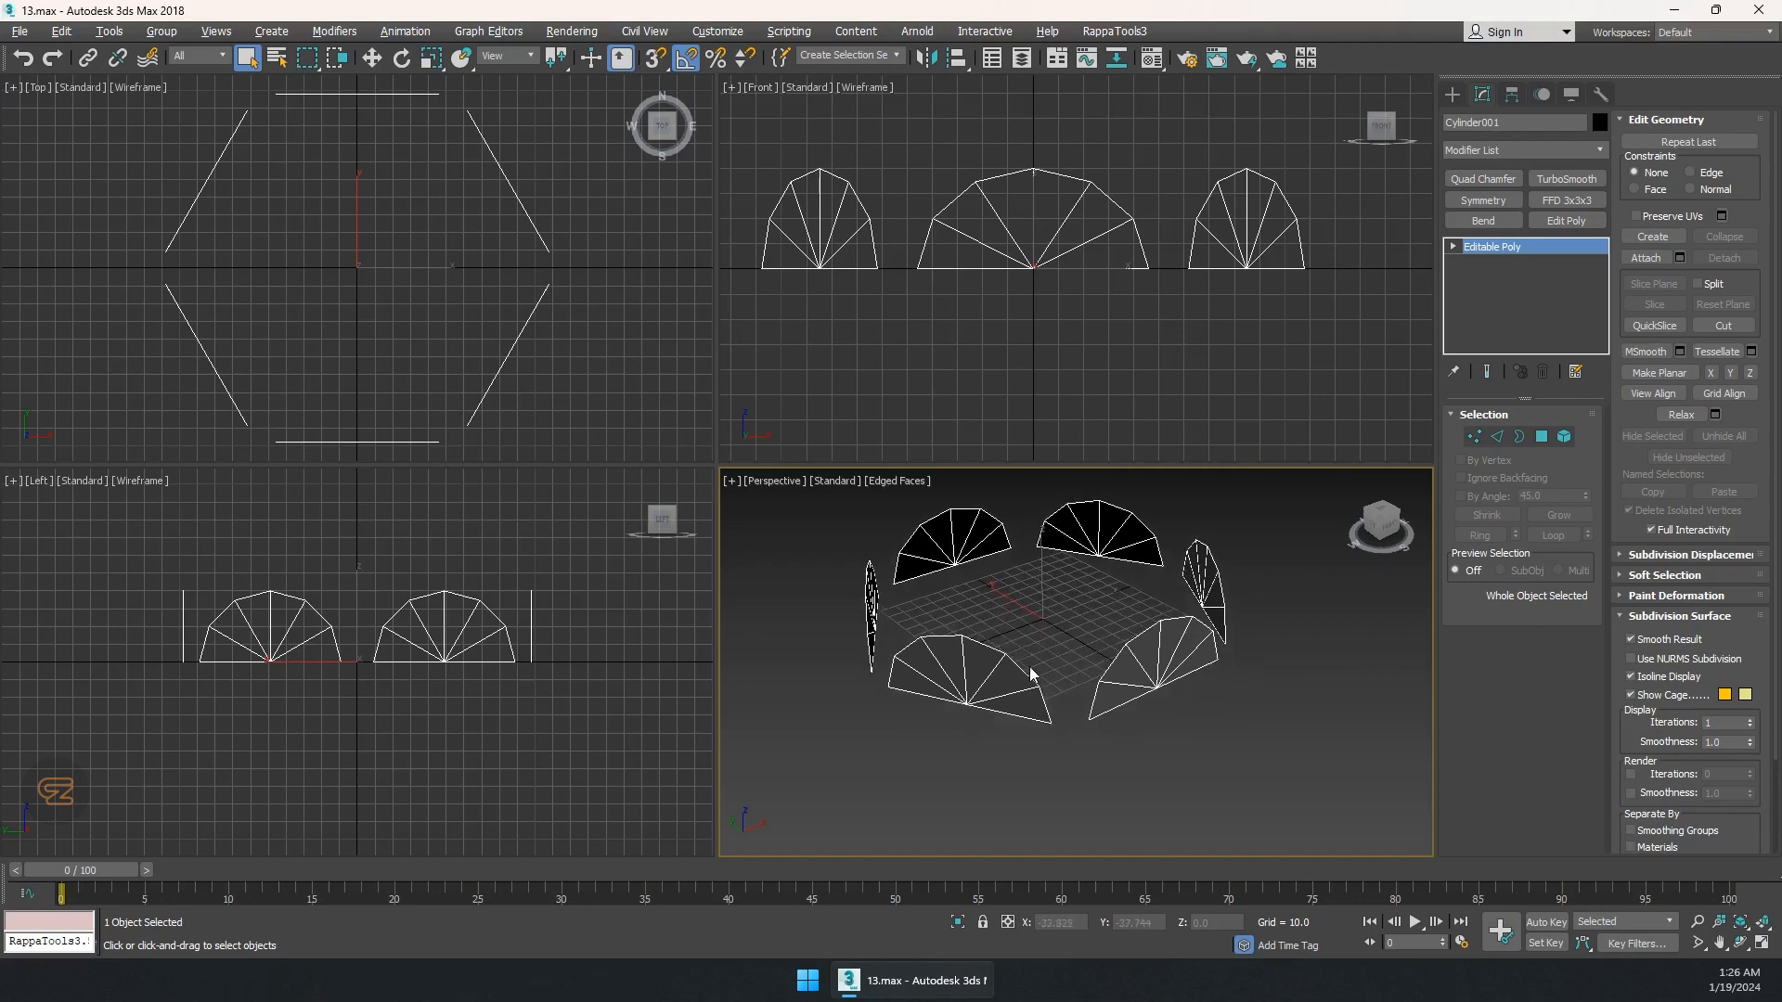
{"action": "key", "text": "2"}
{"action": "left_click", "coordinate": [1027, 676]}
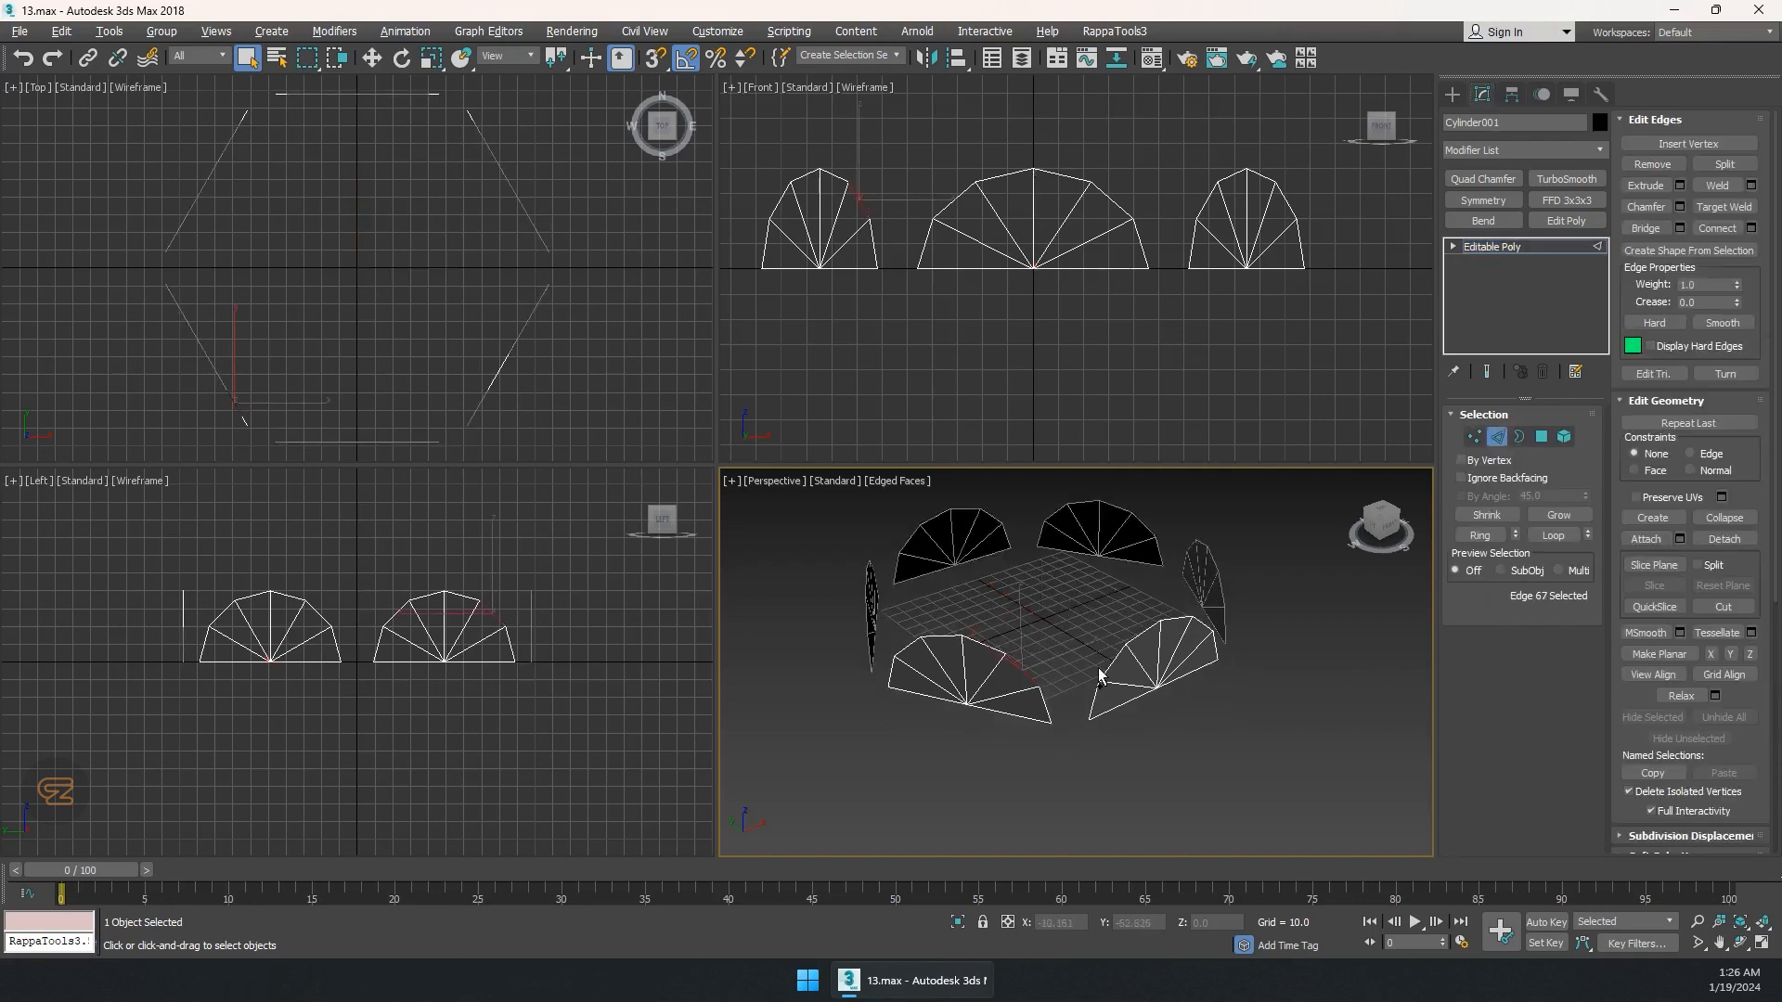
{"action": "left_click", "coordinate": [1101, 671], "text": "ctrl"}
{"action": "left_click", "coordinate": [1041, 706], "text": "ctrl"}
{"action": "left_click", "coordinate": [1105, 705], "text": "ctrl"}
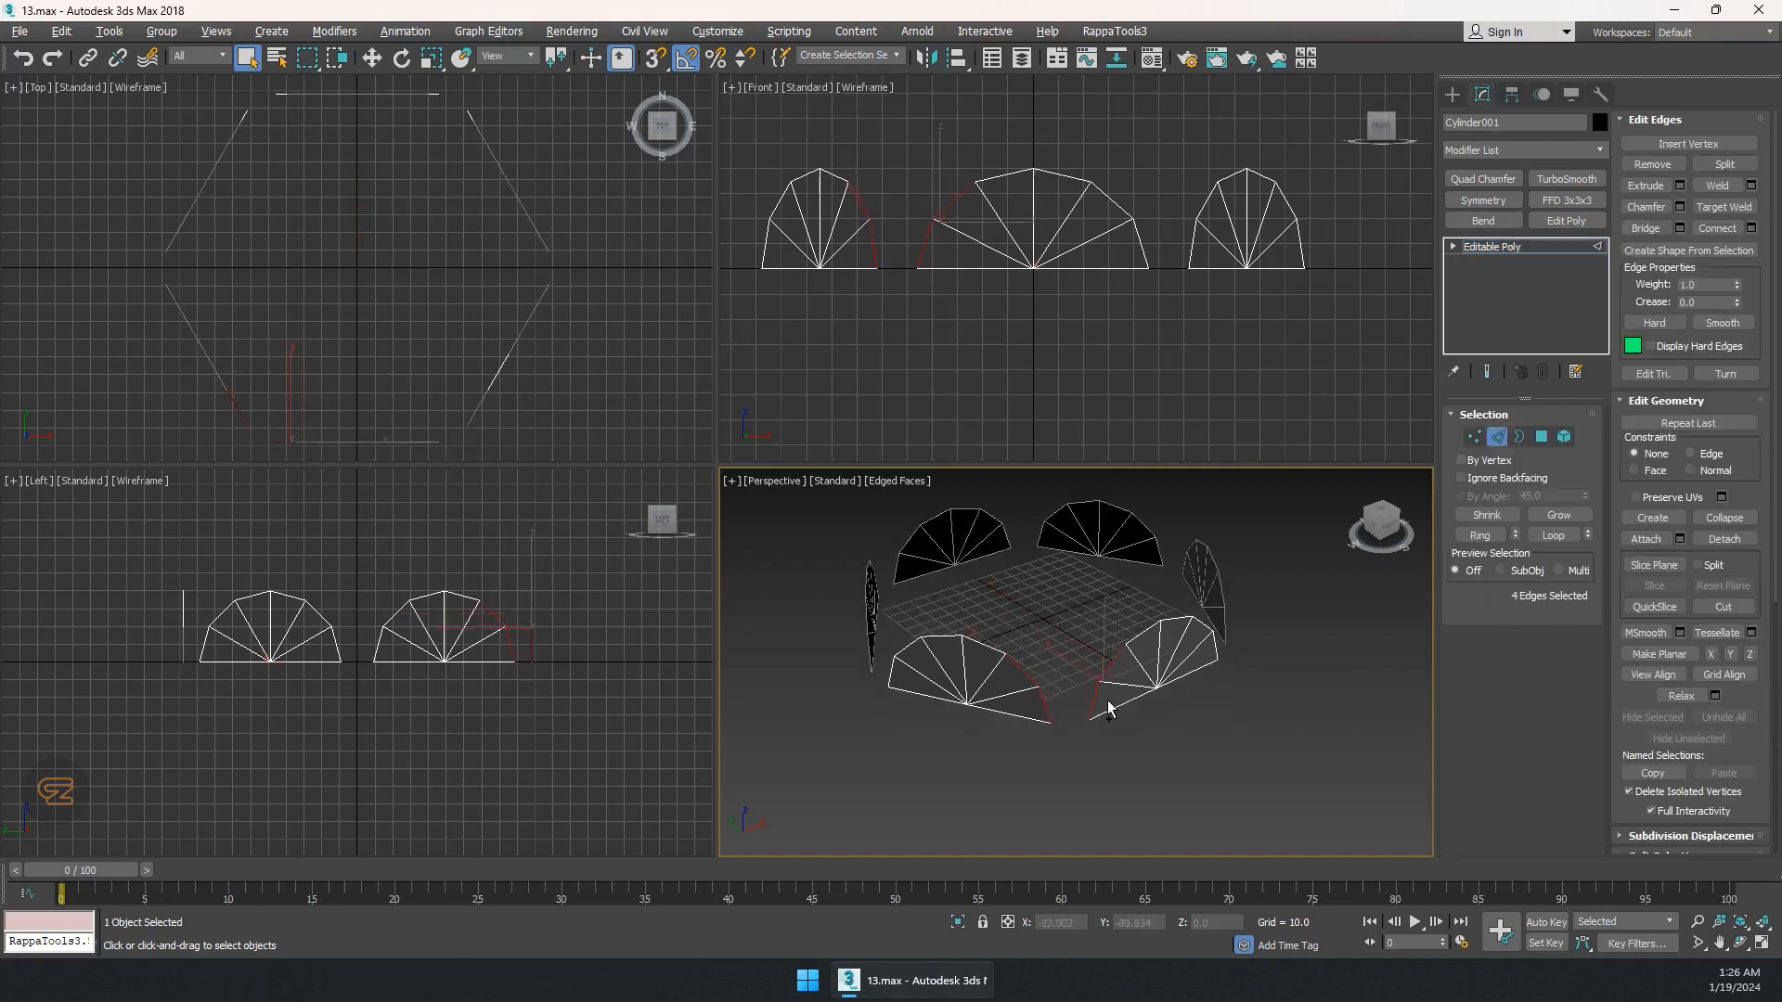
{"action": "key", "text": "alt+b"}
Bridge the two pairs of facing edges across the second gap, on the other side of the Cylinder001 half-disc.
{"action": "middle_click_drag", "start_coordinate": [1109, 704], "coordinate": [1050, 676], "text": "alt"}
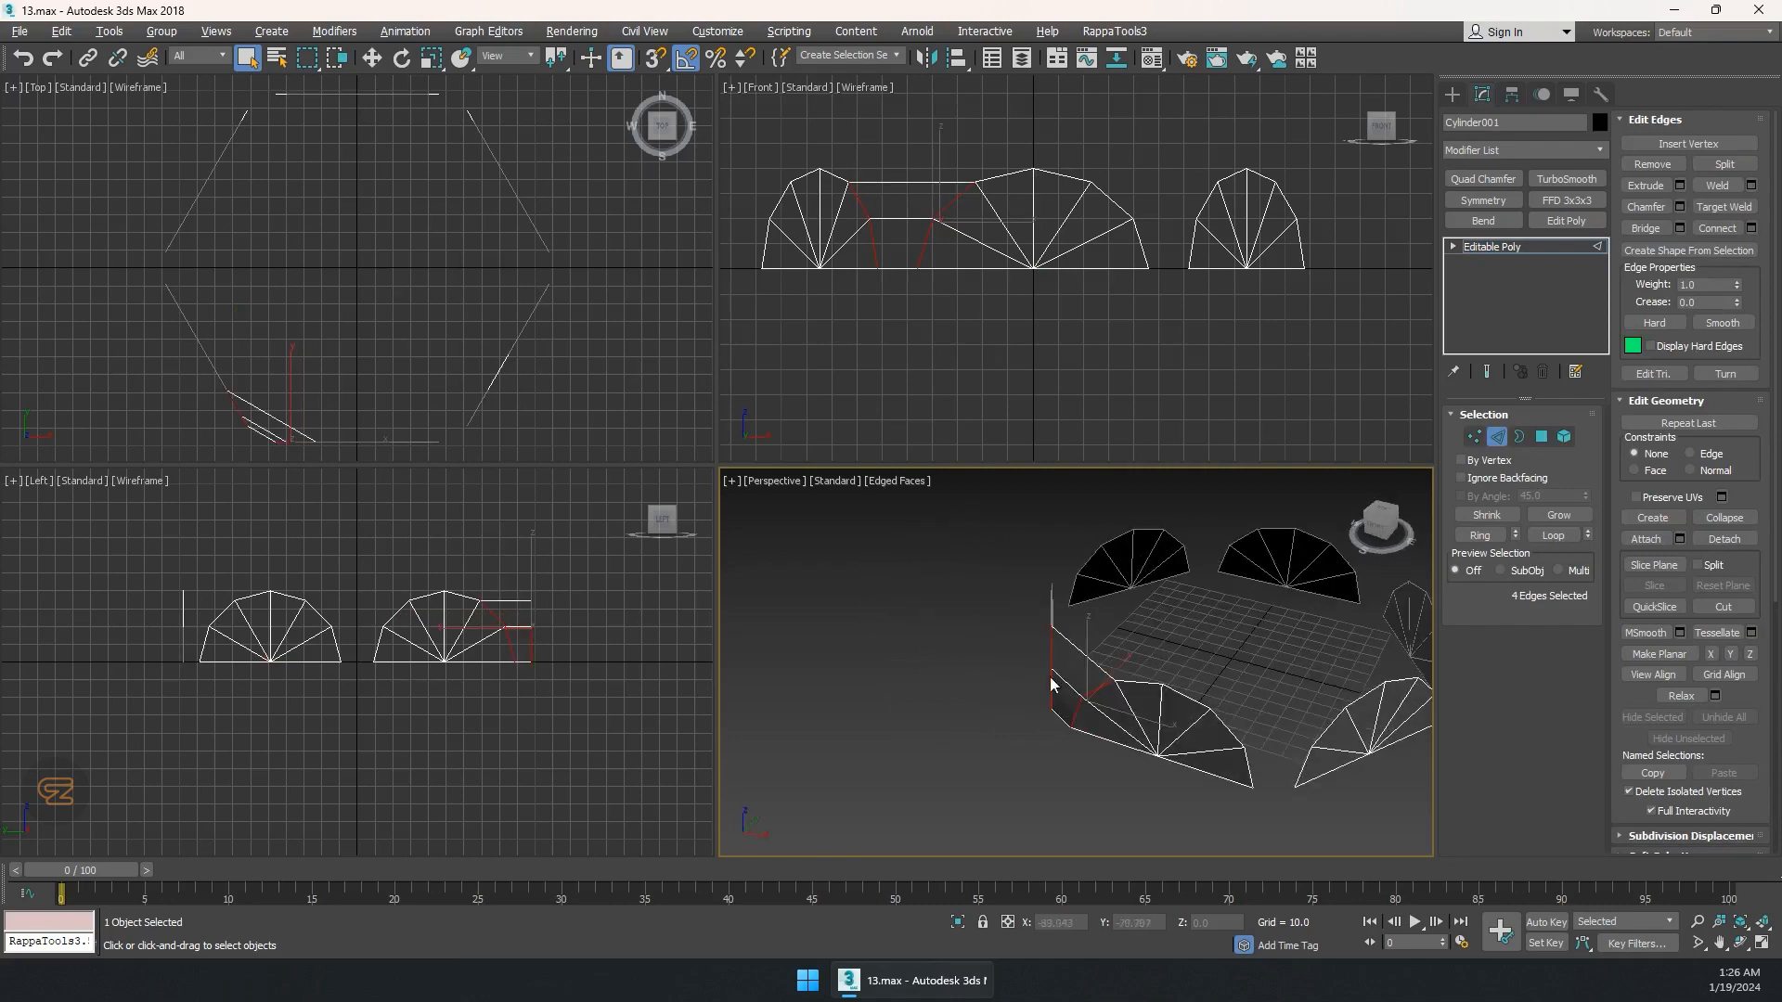
{"action": "middle_click_drag", "start_coordinate": [1203, 667], "coordinate": [1069, 677]}
{"action": "left_click", "coordinate": [984, 703]}
{"action": "left_click", "coordinate": [1081, 707], "text": "ctrl"}
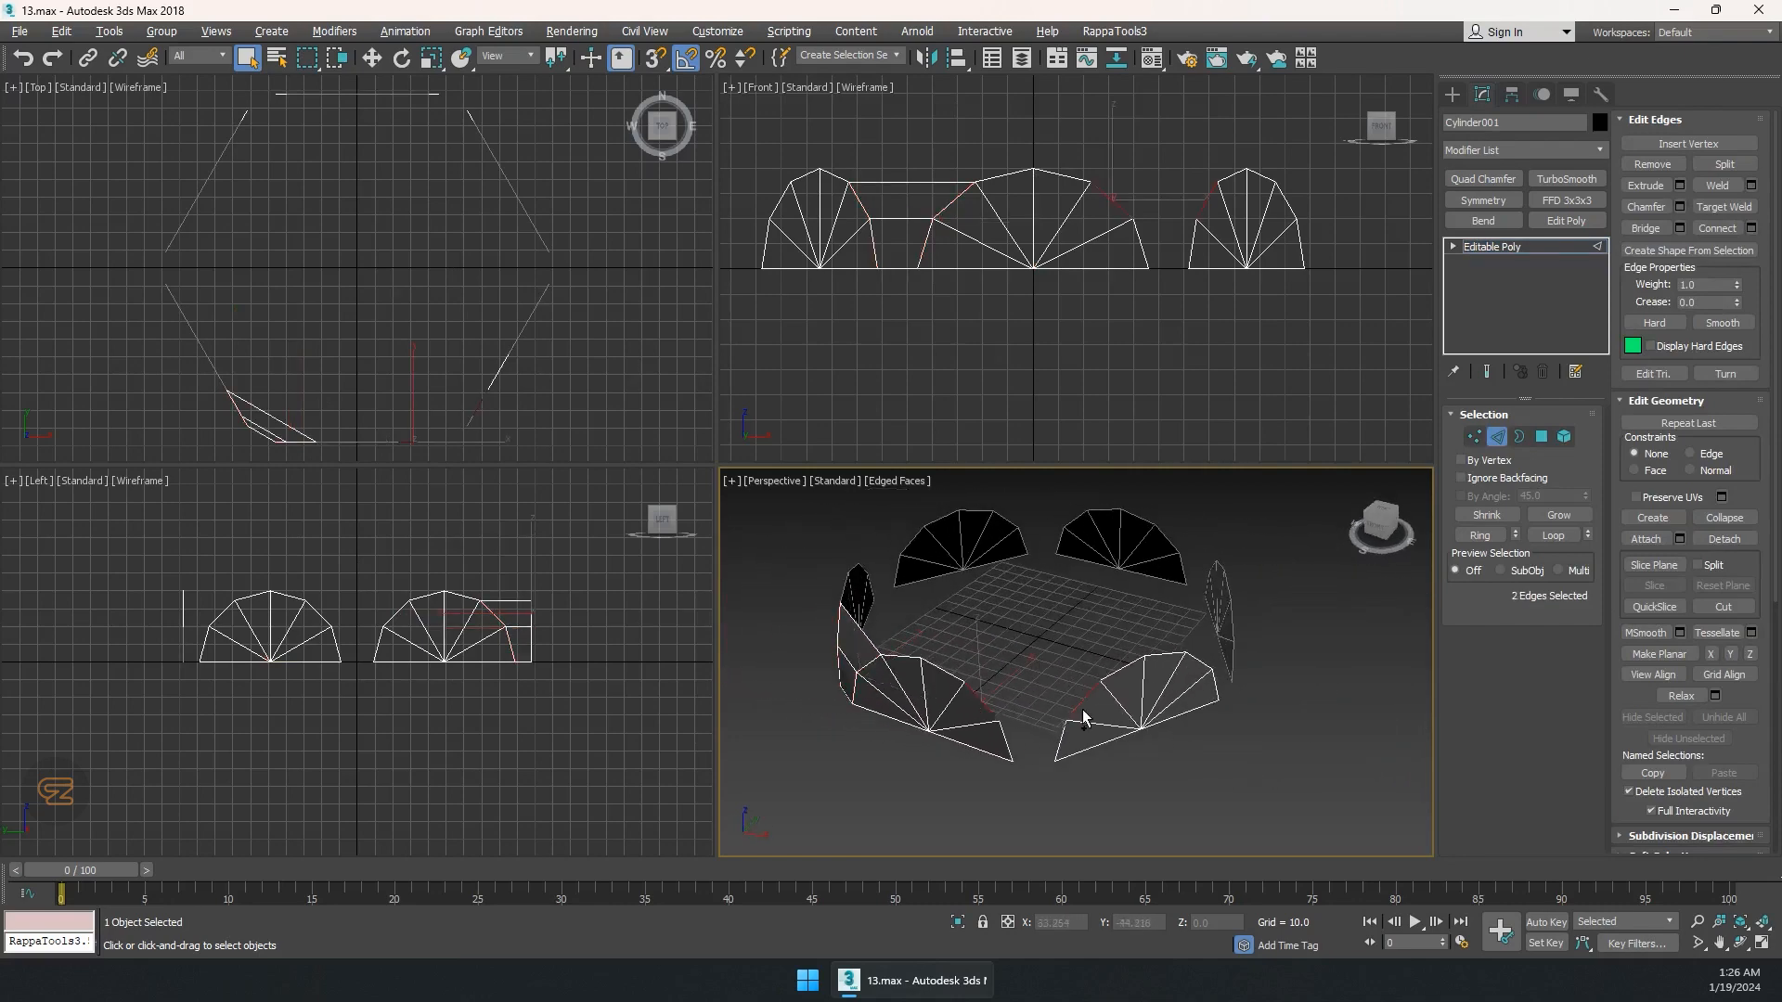
{"action": "left_click", "coordinate": [1004, 740], "text": "ctrl"}
{"action": "left_click", "coordinate": [1060, 744], "text": "ctrl"}
{"action": "key", "text": "alt+b"}
Bridge the two pairs of facing half-disc edges across the third corner gap of the hexagonal ring.
{"action": "middle_click_drag", "start_coordinate": [1082, 751], "coordinate": [1022, 652], "text": "alt"}
{"action": "left_click", "coordinate": [939, 652]}
{"action": "left_click", "coordinate": [1049, 659], "text": "ctrl"}
{"action": "left_click", "coordinate": [1028, 692], "text": "ctrl"}
{"action": "left_click", "coordinate": [966, 696], "text": "ctrl"}
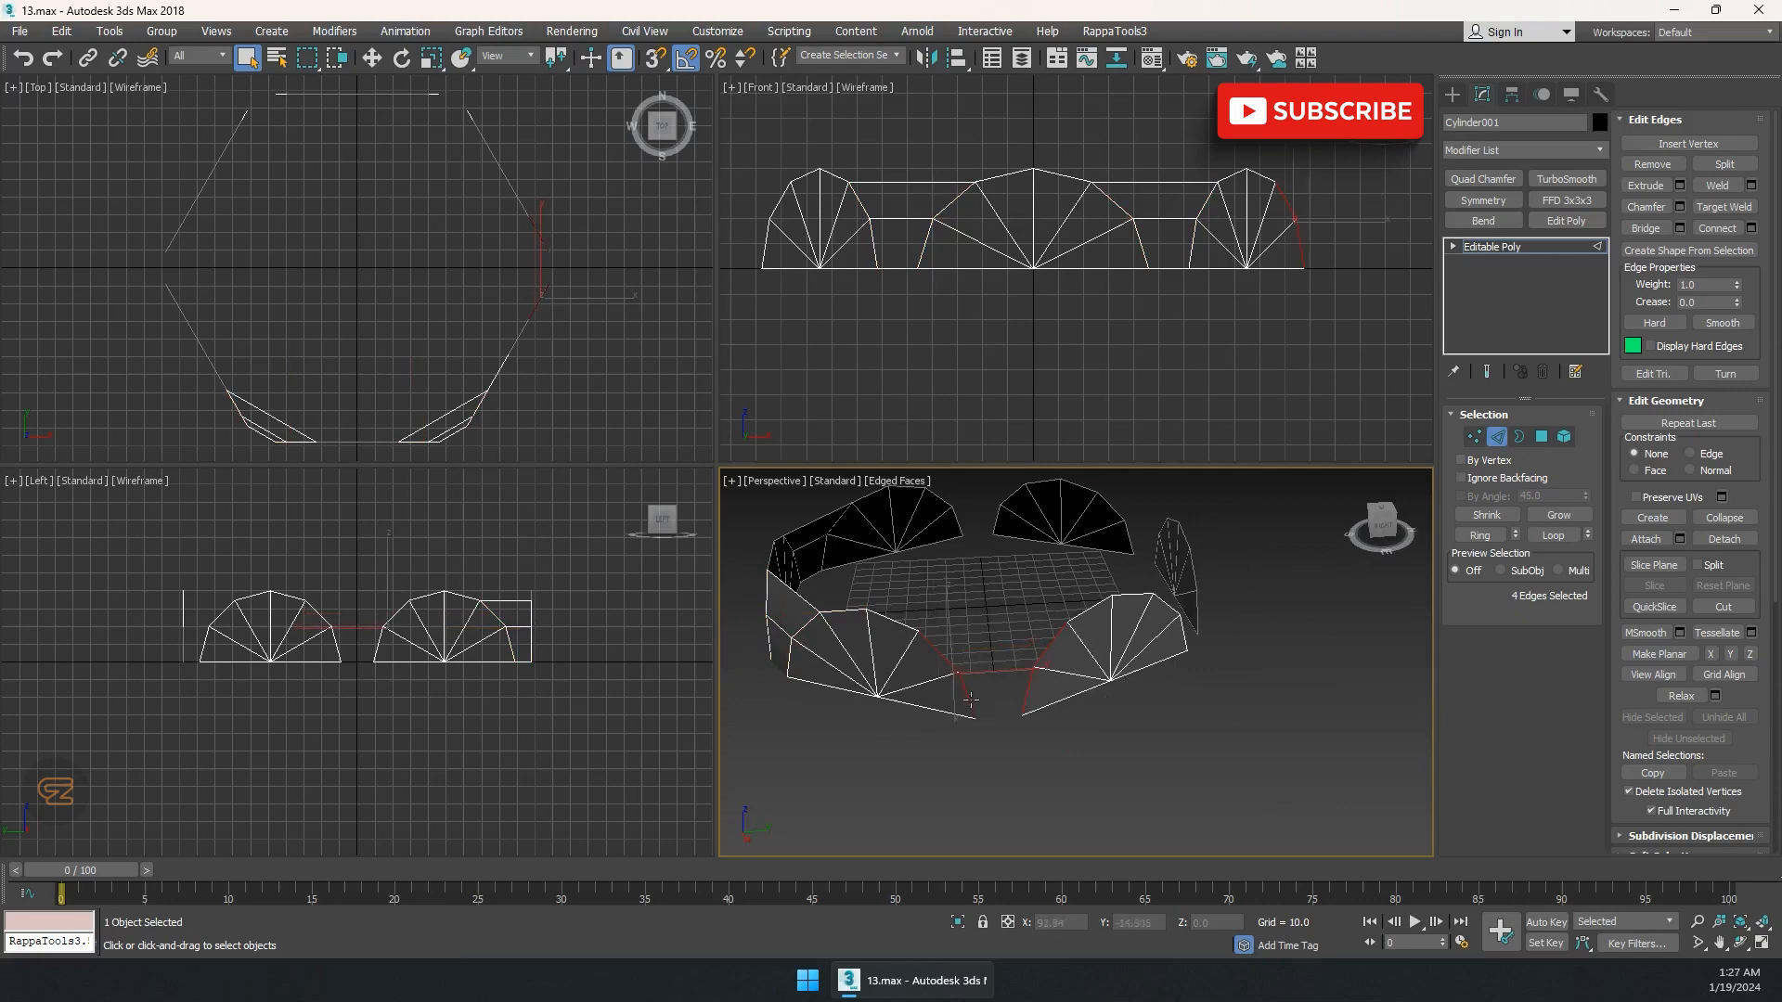
{"action": "key", "text": "alt+b"}
Bridge the facing upper and lower side edges across the fourth corner gap of the ring.
{"action": "middle_click_drag", "start_coordinate": [1235, 645], "coordinate": [1056, 674], "text": "alt"}
{"action": "left_click", "coordinate": [1049, 691]}
{"action": "left_click", "coordinate": [1165, 683], "text": "ctrl"}
{"action": "left_click", "coordinate": [1079, 738], "text": "ctrl"}
{"action": "left_click", "coordinate": [1145, 729], "text": "ctrl"}
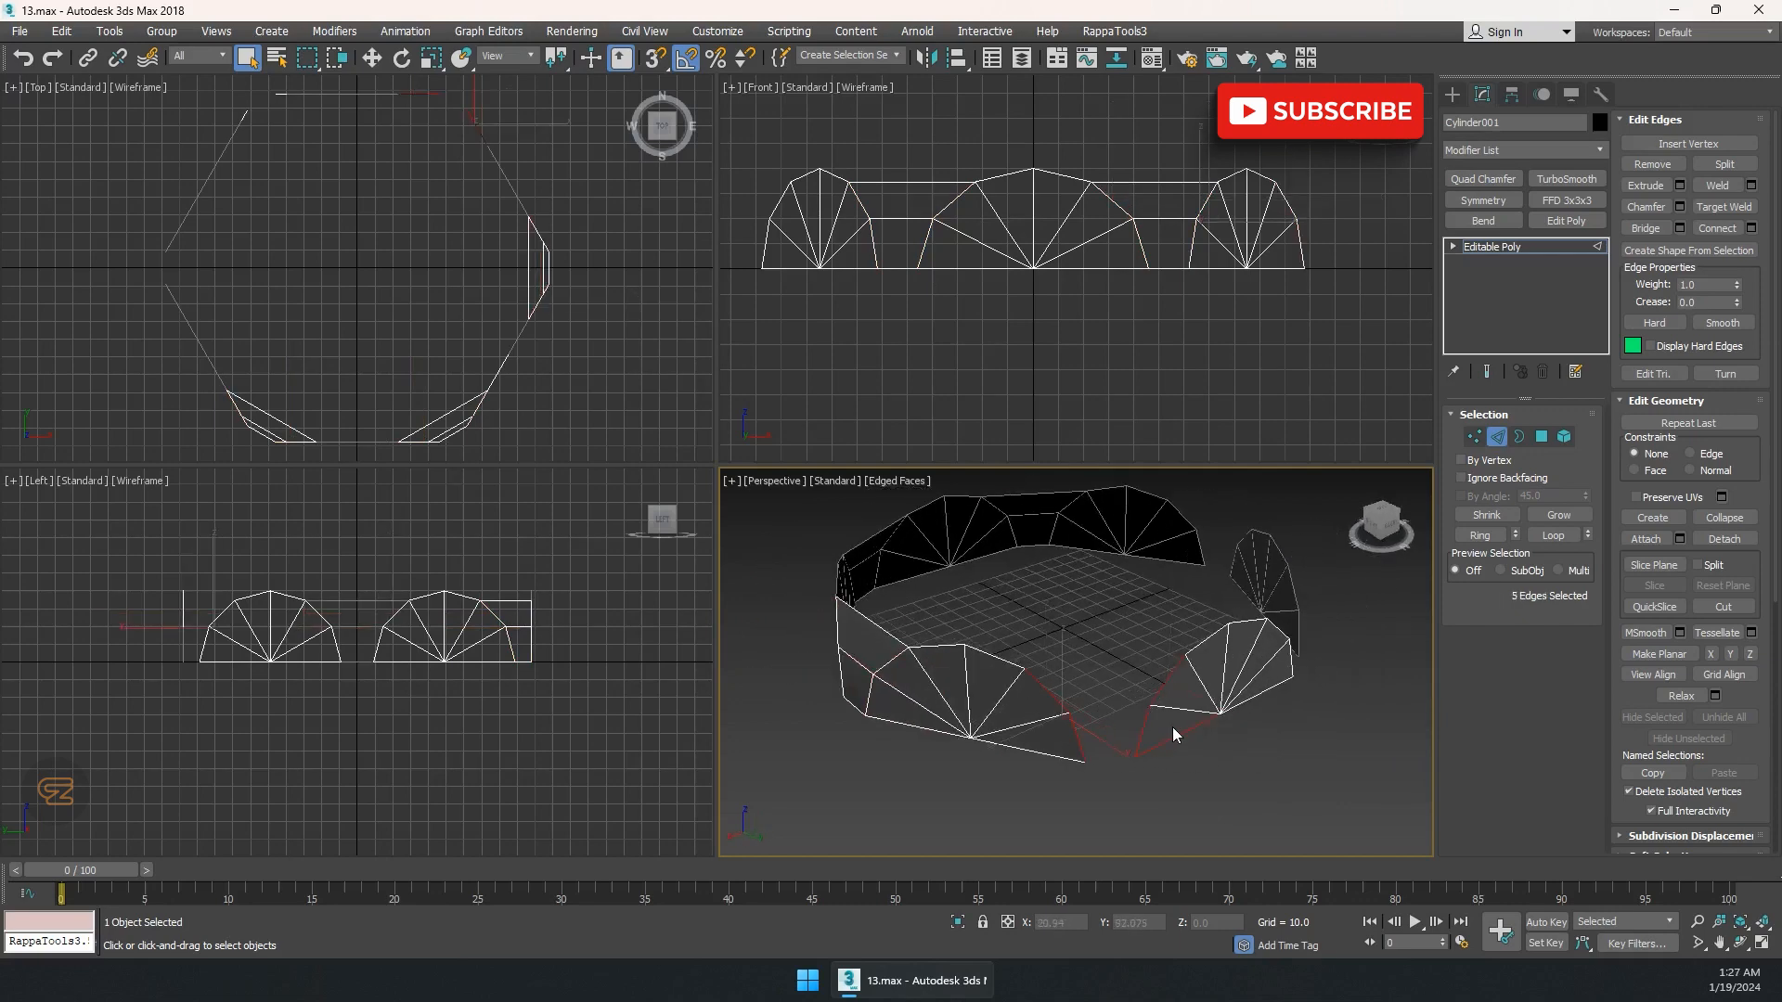
{"action": "key", "text": "alt+b"}
Bridge the four facing side edges at the fifth corner gap, working in the maximized Perspective view.
{"action": "middle_click_drag", "start_coordinate": [1191, 758], "coordinate": [1012, 733], "text": "alt"}
{"action": "key", "text": "alt+w"}
{"action": "middle_click_drag", "start_coordinate": [855, 684], "coordinate": [478, 624]}
{"action": "left_click", "coordinate": [686, 548]}
{"action": "left_click", "coordinate": [965, 529], "text": "ctrl"}
{"action": "left_click", "coordinate": [753, 649], "text": "ctrl"}
{"action": "left_click", "coordinate": [907, 649], "text": "ctrl"}
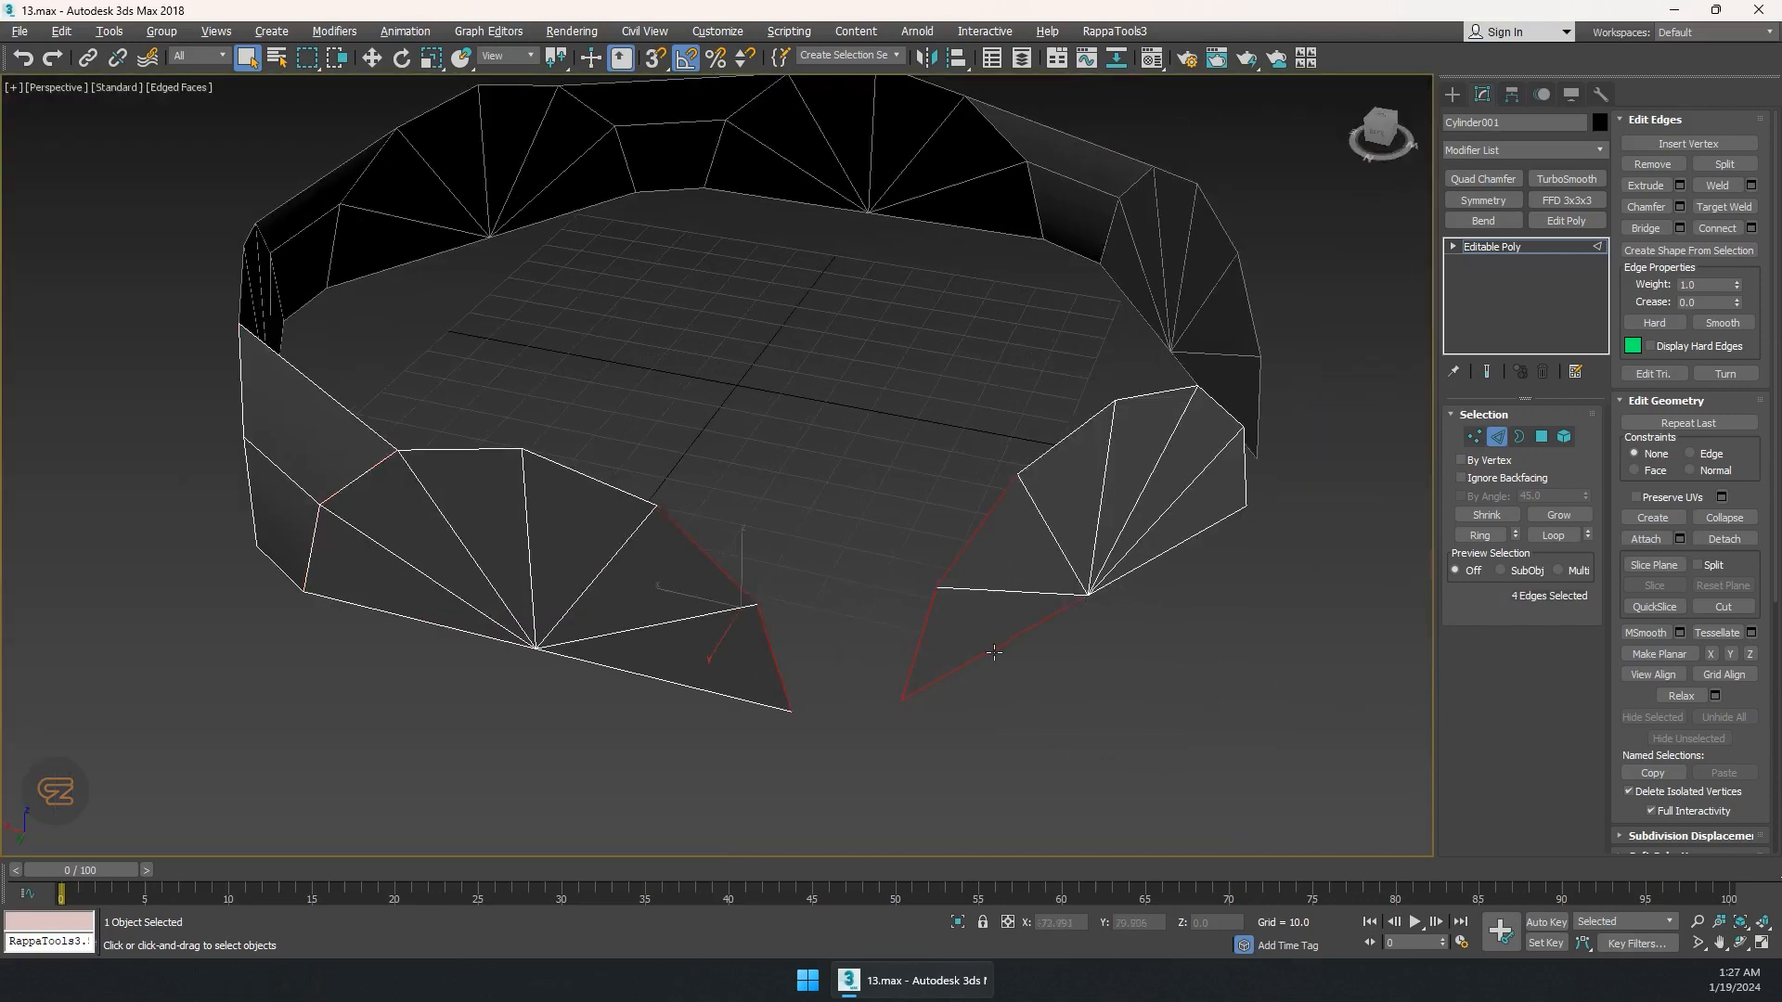
{"action": "key", "text": "alt+b"}
Close the ring by bridging the four facing edges at the last corner gap.
{"action": "middle_click_drag", "start_coordinate": [970, 544], "coordinate": [833, 539], "text": "alt"}
{"action": "scroll", "coordinate": [599, 520], "scroll_direction": "up", "scroll_amount": 3}
{"action": "left_click", "coordinate": [797, 505]}
{"action": "left_click", "coordinate": [841, 587], "text": "ctrl"}
{"action": "left_click", "coordinate": [954, 578], "text": "ctrl"}
{"action": "left_click", "coordinate": [998, 484], "text": "ctrl"}
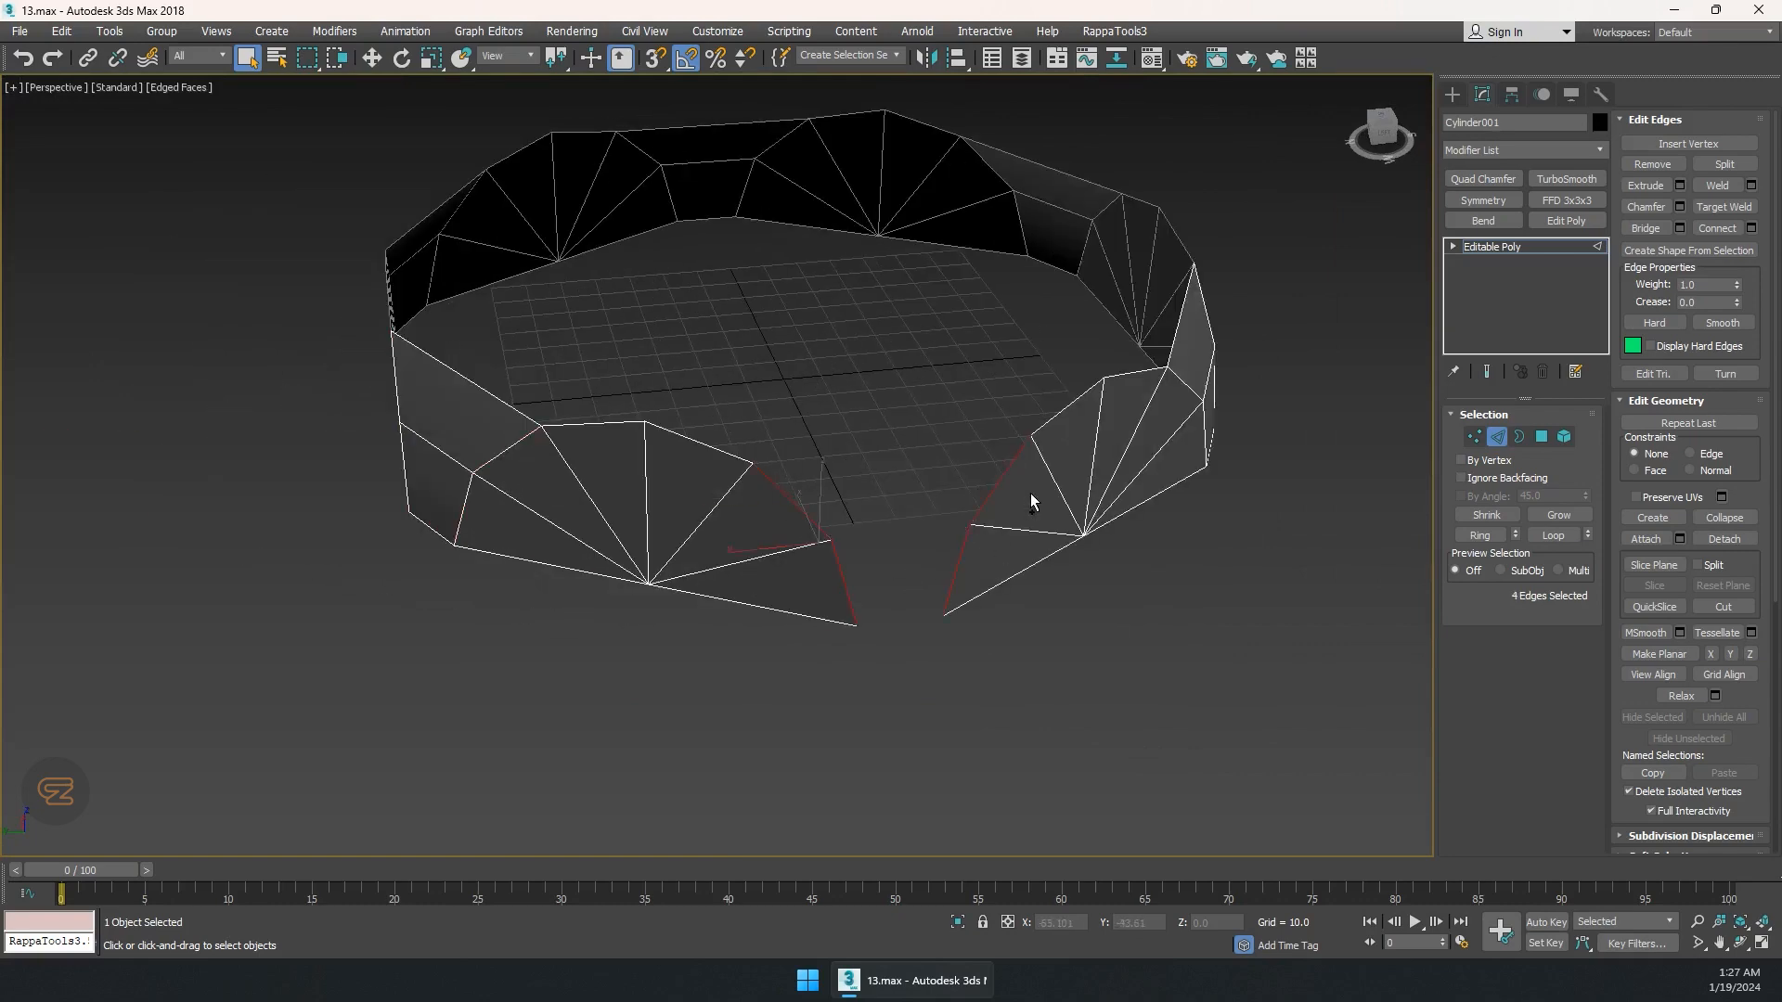
{"action": "key", "text": "alt+b"}
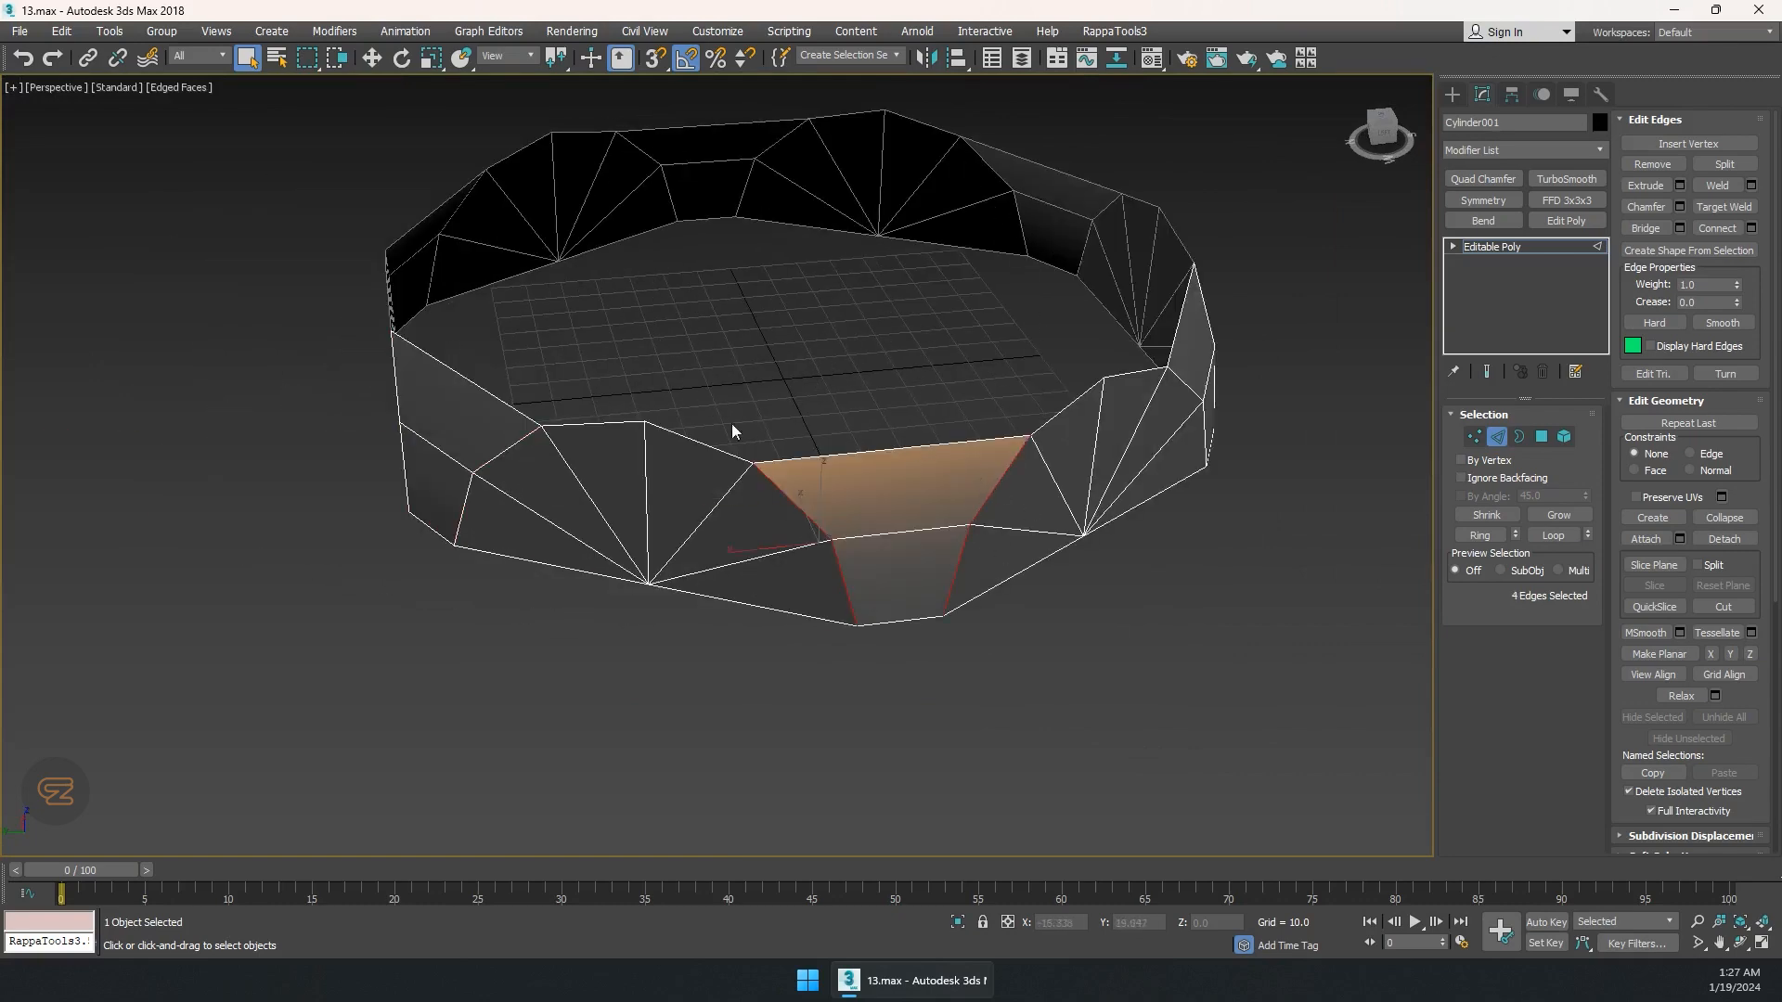
Extend the ring's upper border upward to a Z of about 56.7 and flatten it with Make Planar along Y.
{"action": "key", "text": "3"}
{"action": "left_click", "coordinate": [763, 461]}
{"action": "middle_click_drag", "start_coordinate": [810, 433], "coordinate": [771, 460], "text": "alt"}
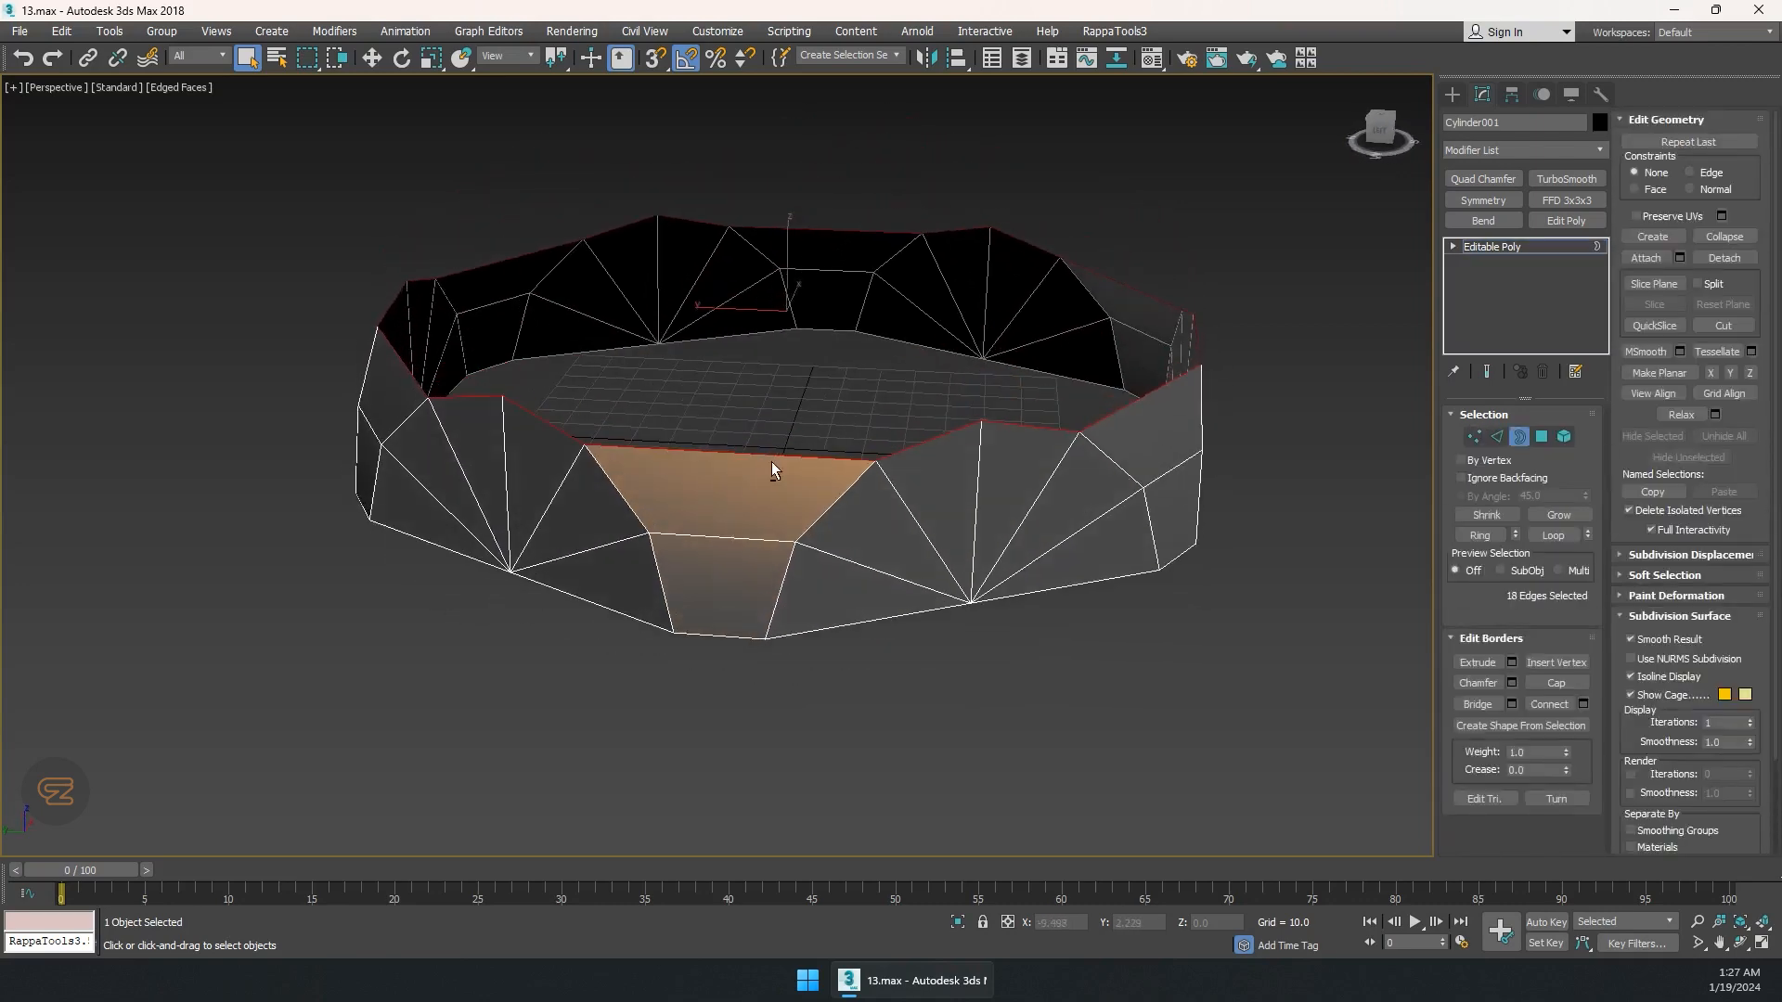
{"action": "key", "text": "w"}
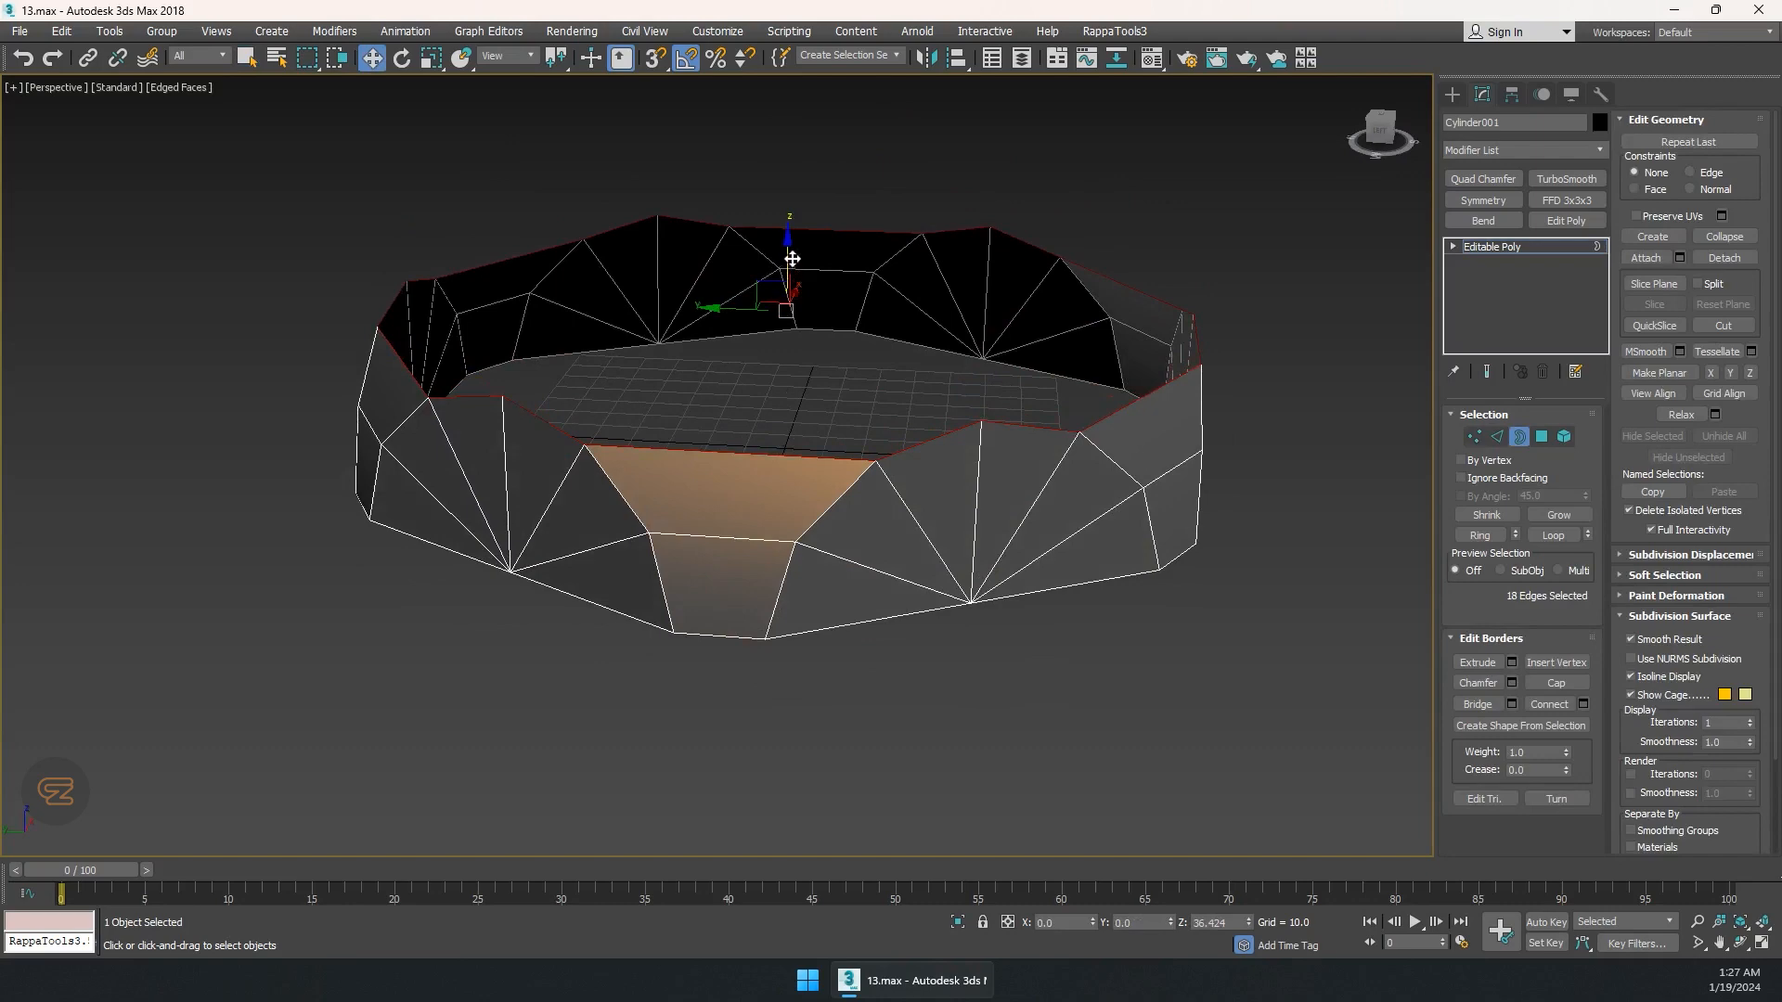
{"action": "left_click_drag", "start_coordinate": [793, 261], "coordinate": [789, 151], "text": "shift"}
{"action": "key", "text": "alt+w"}
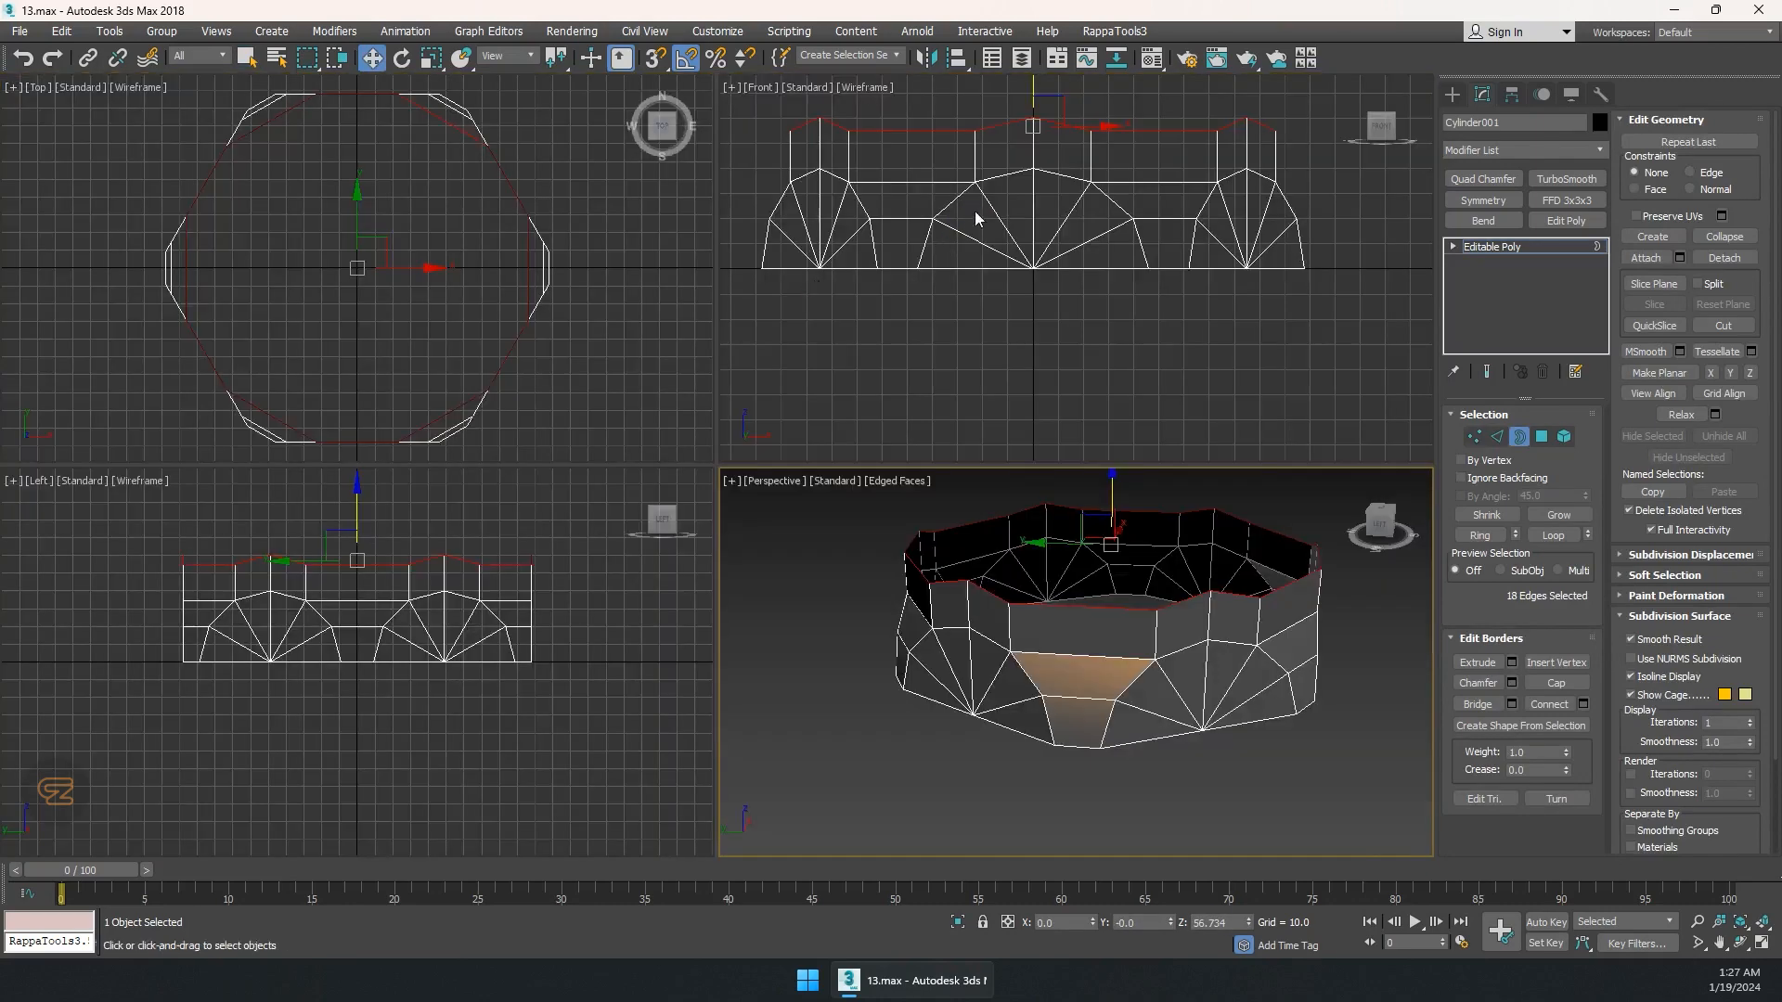
{"action": "middle_click_drag", "start_coordinate": [974, 219], "coordinate": [974, 290]}
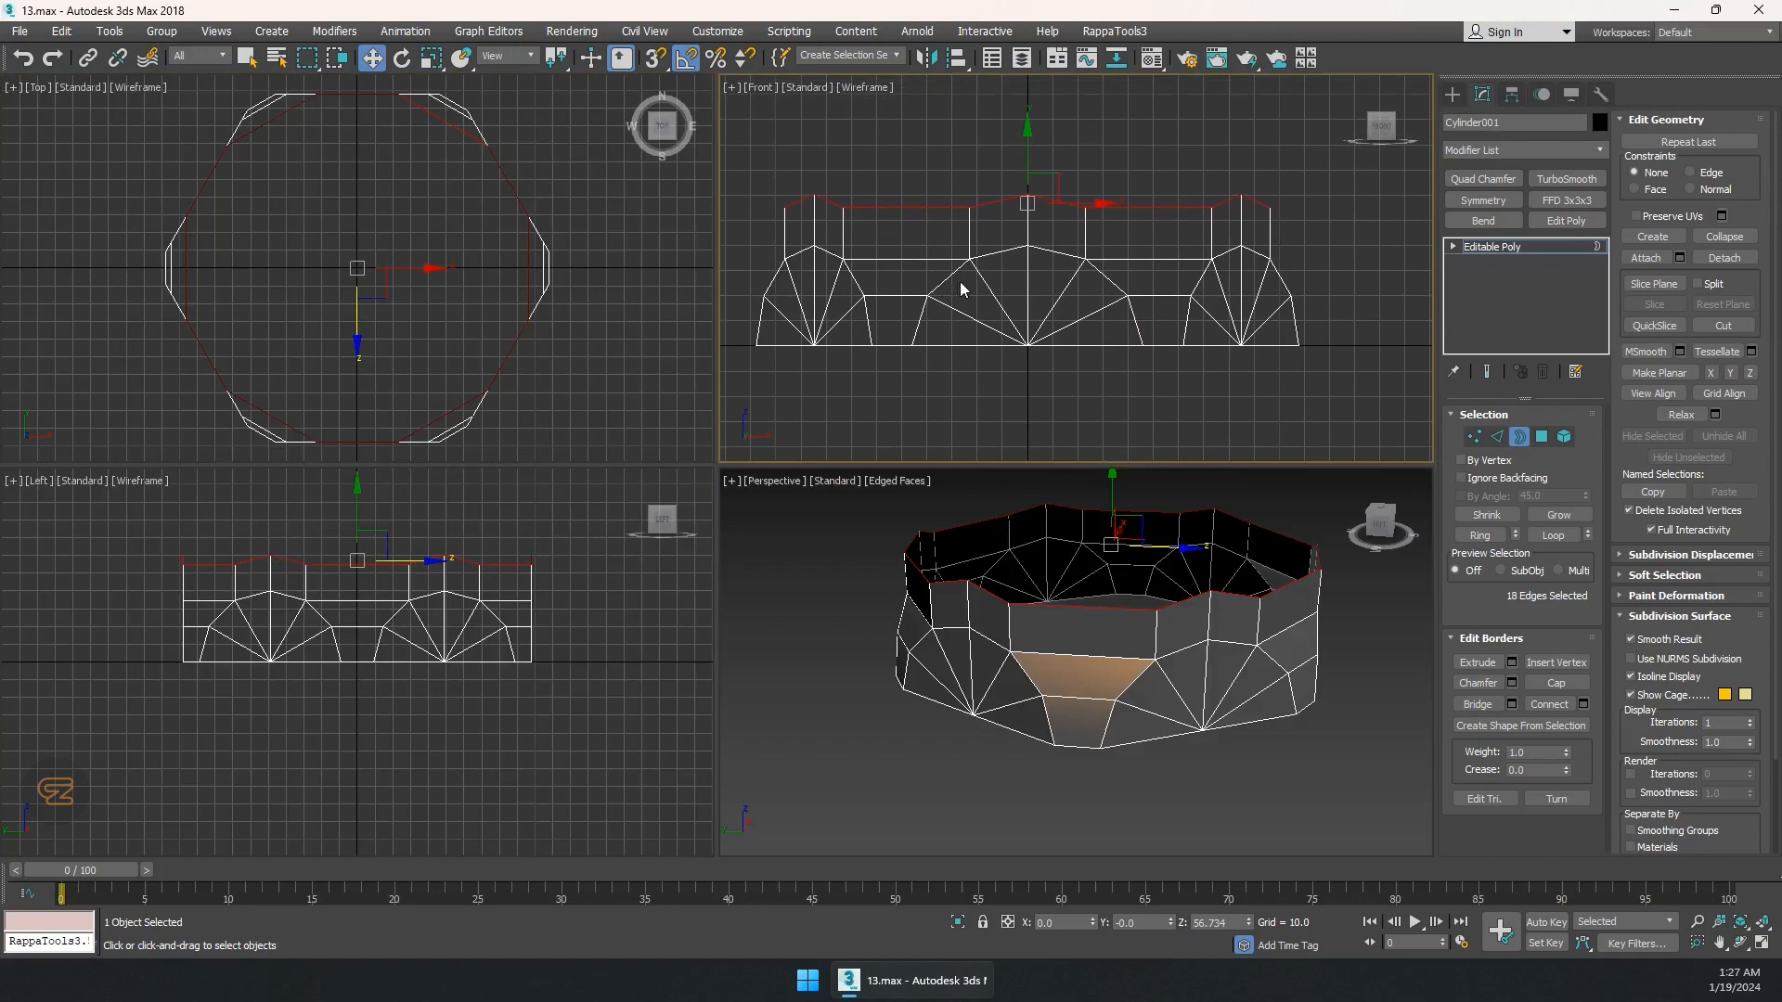
{"action": "left_click", "coordinate": [1731, 373]}
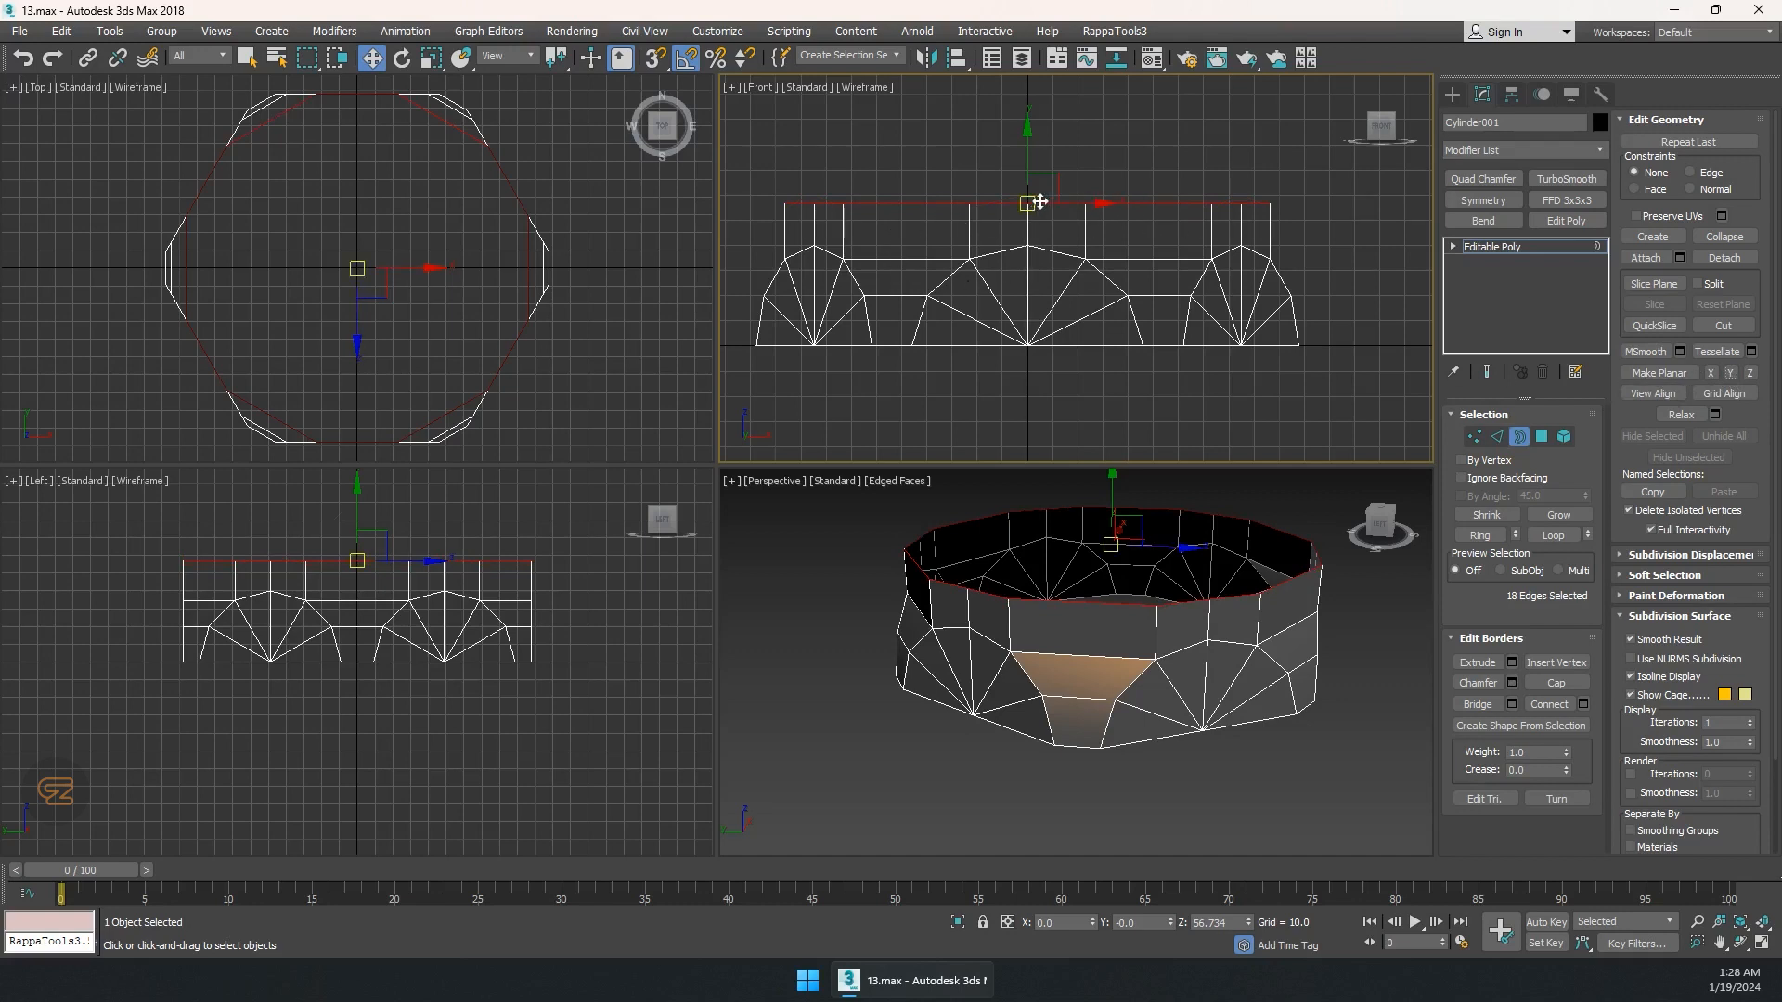
Scale the upper border uniformly to 85 percent and lower it to a Z of about 47.5.
{"action": "key", "text": "r"}
{"action": "left_click_drag", "start_coordinate": [1039, 202], "coordinate": [1036, 210]}
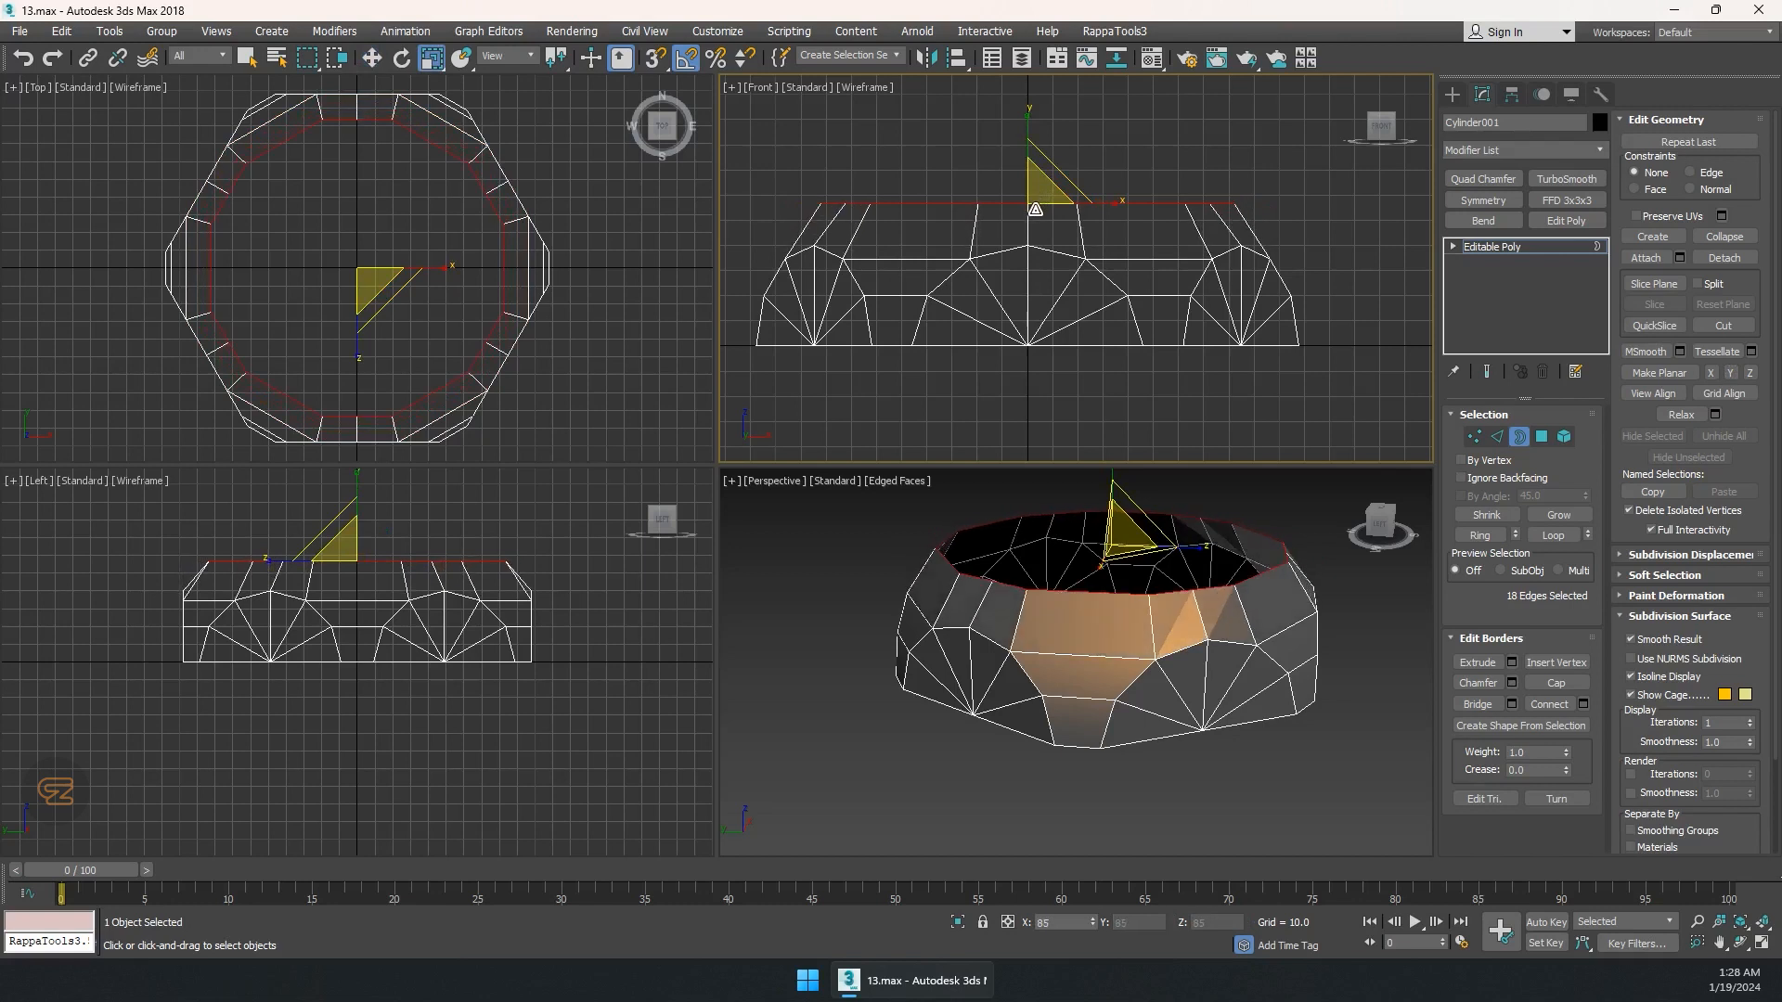
{"action": "key", "text": "w"}
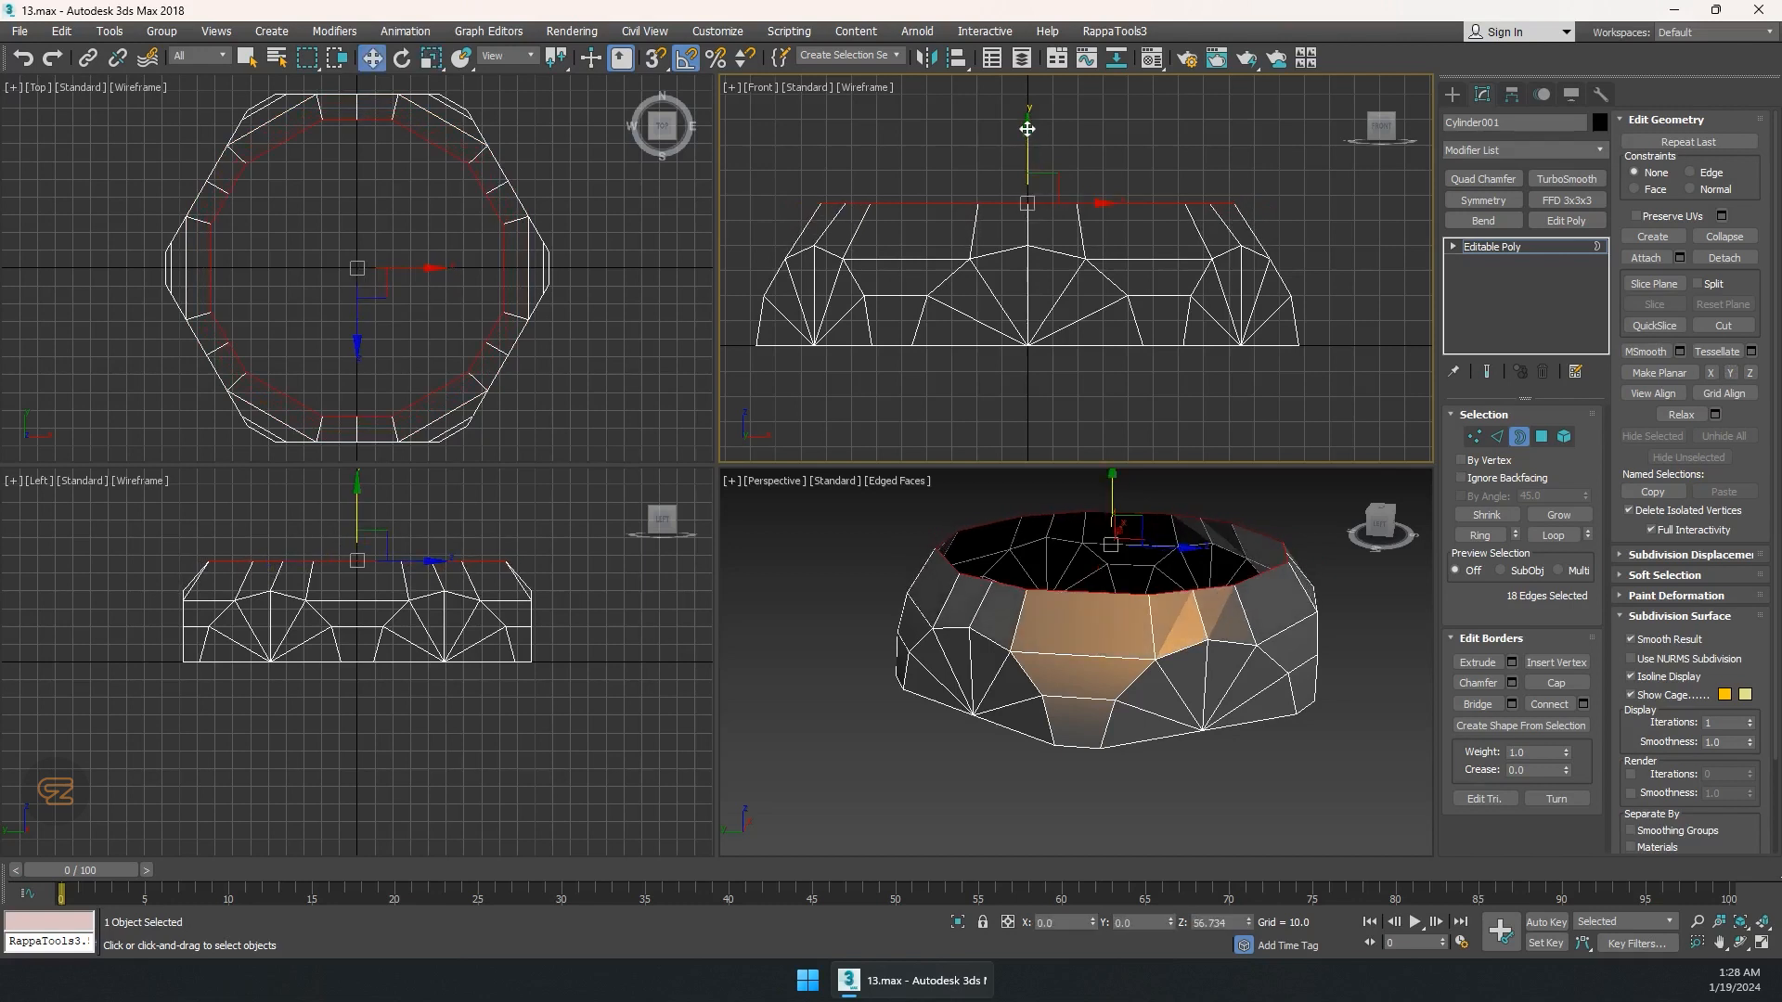
{"action": "left_click_drag", "start_coordinate": [1028, 130], "coordinate": [1028, 153]}
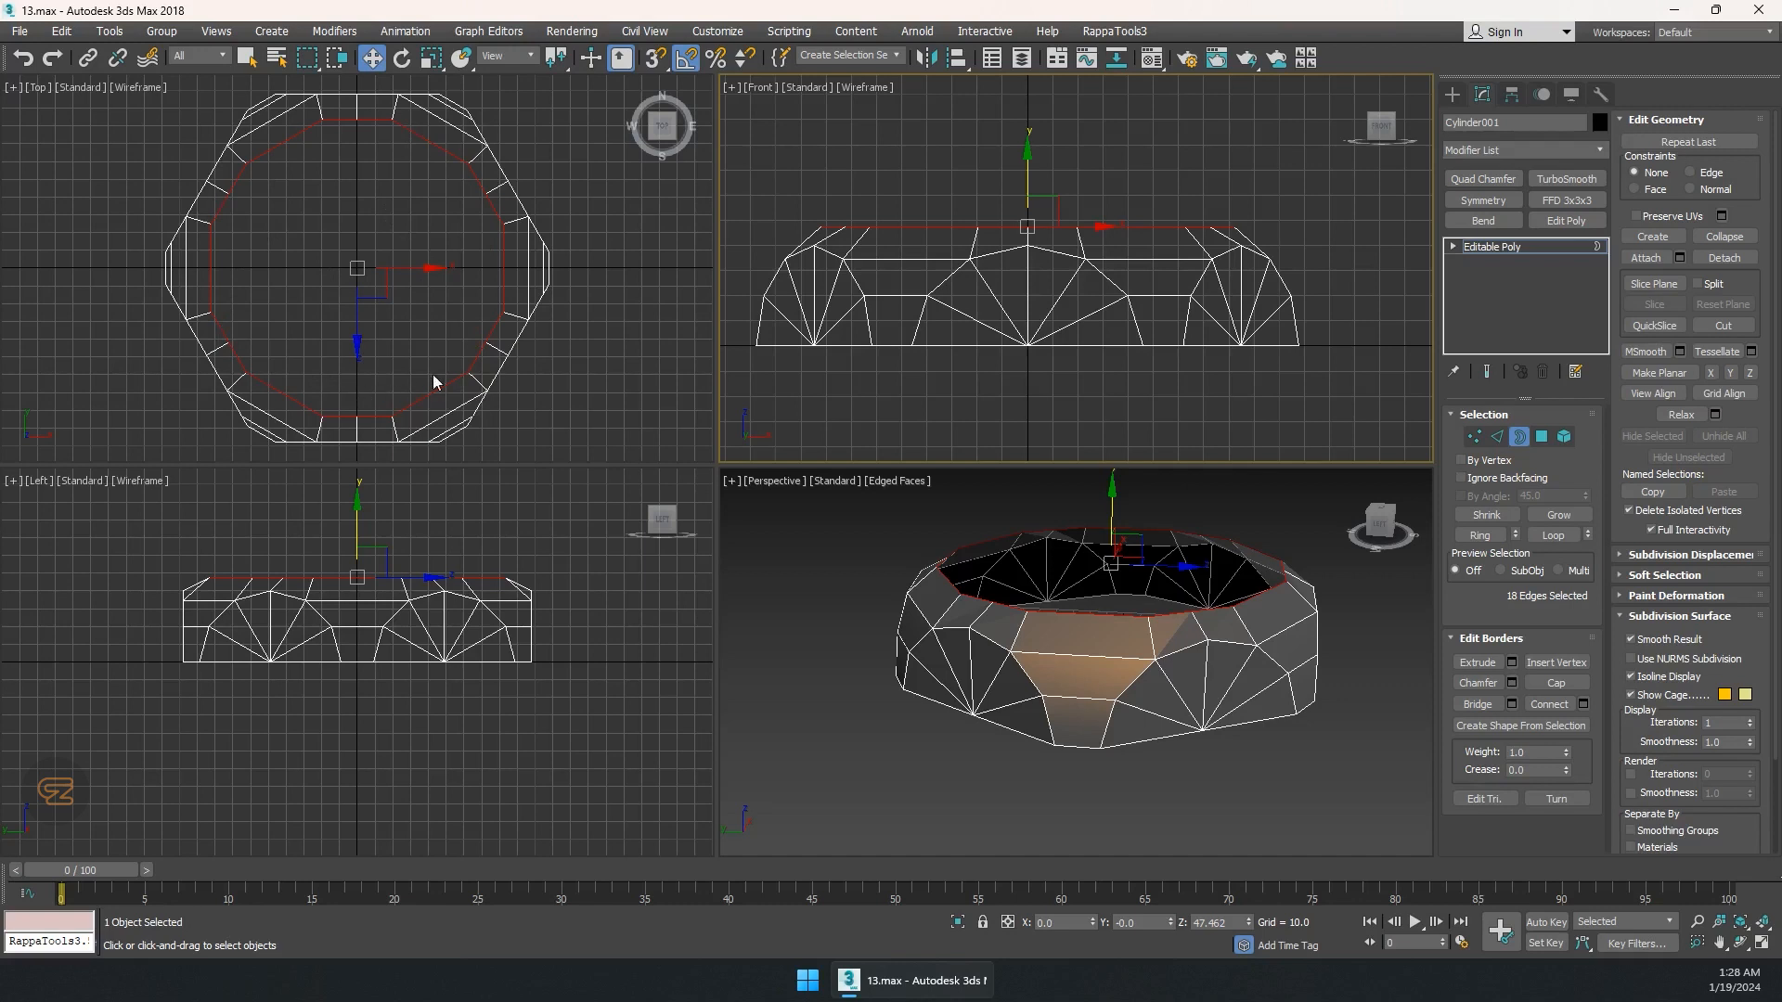
Try Regularize on the upper border in the Top view and undo it.
{"action": "middle_click_drag", "start_coordinate": [397, 275], "coordinate": [403, 275]}
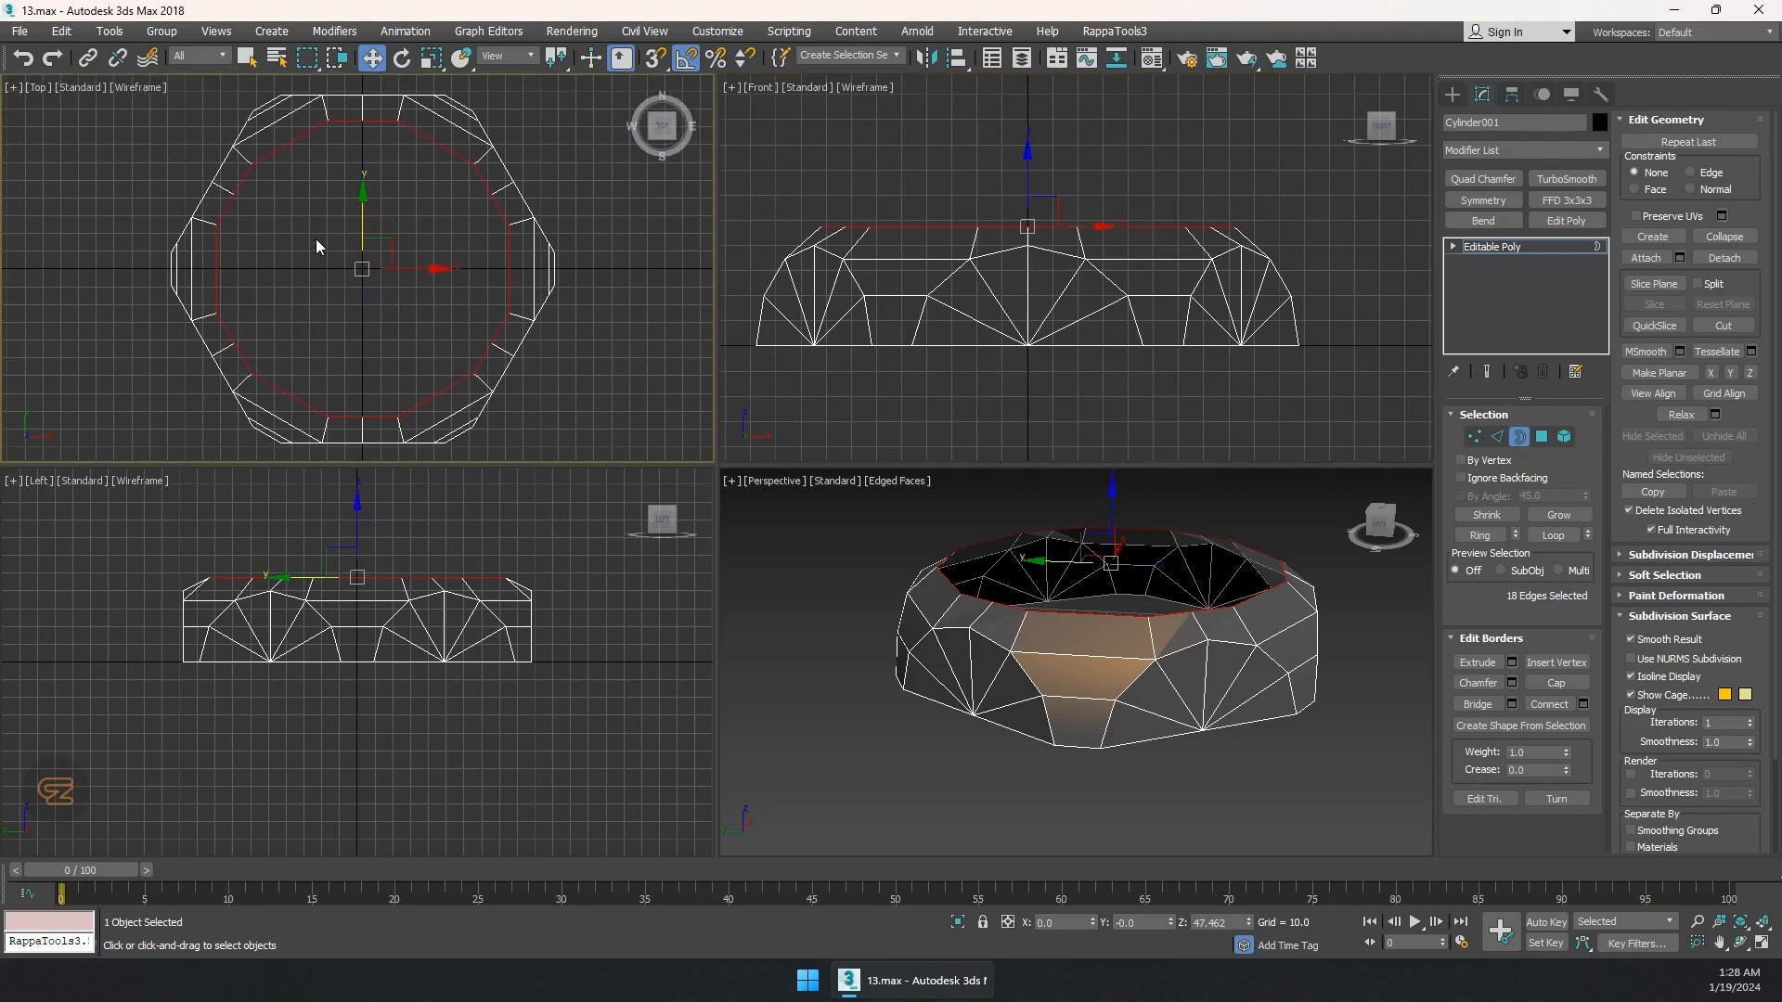
{"action": "right_click", "coordinate": [408, 233]}
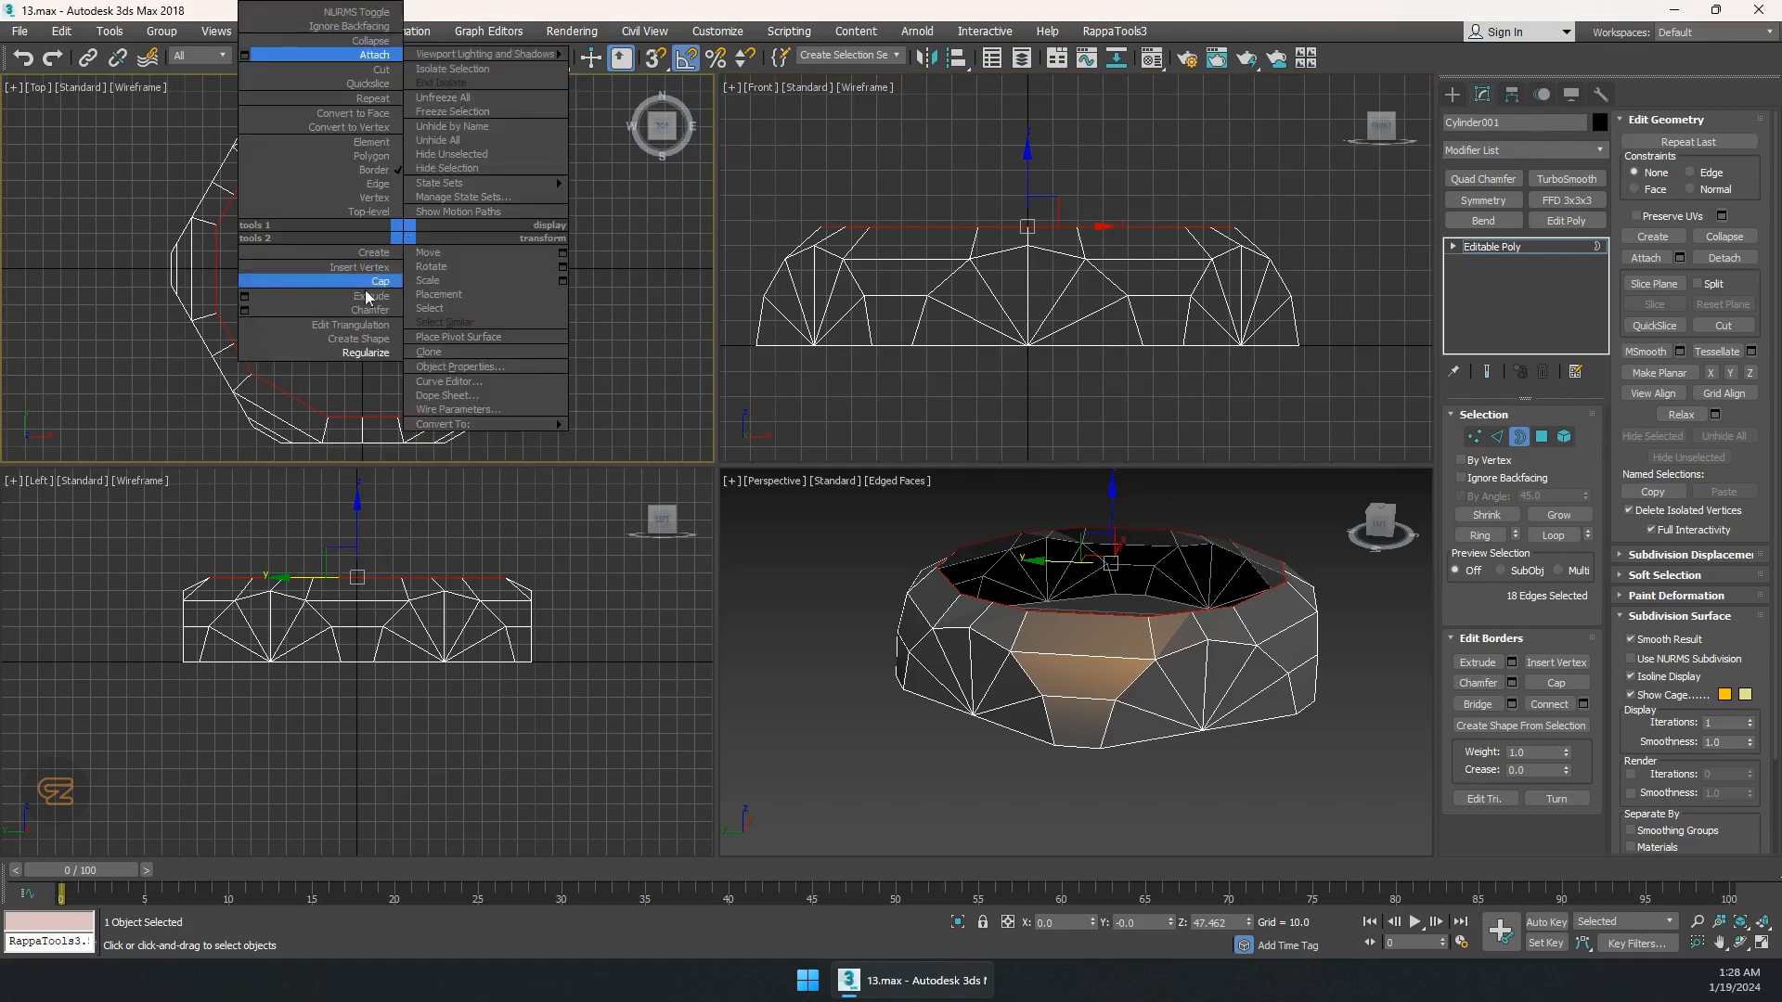
{"action": "left_click", "coordinate": [358, 348]}
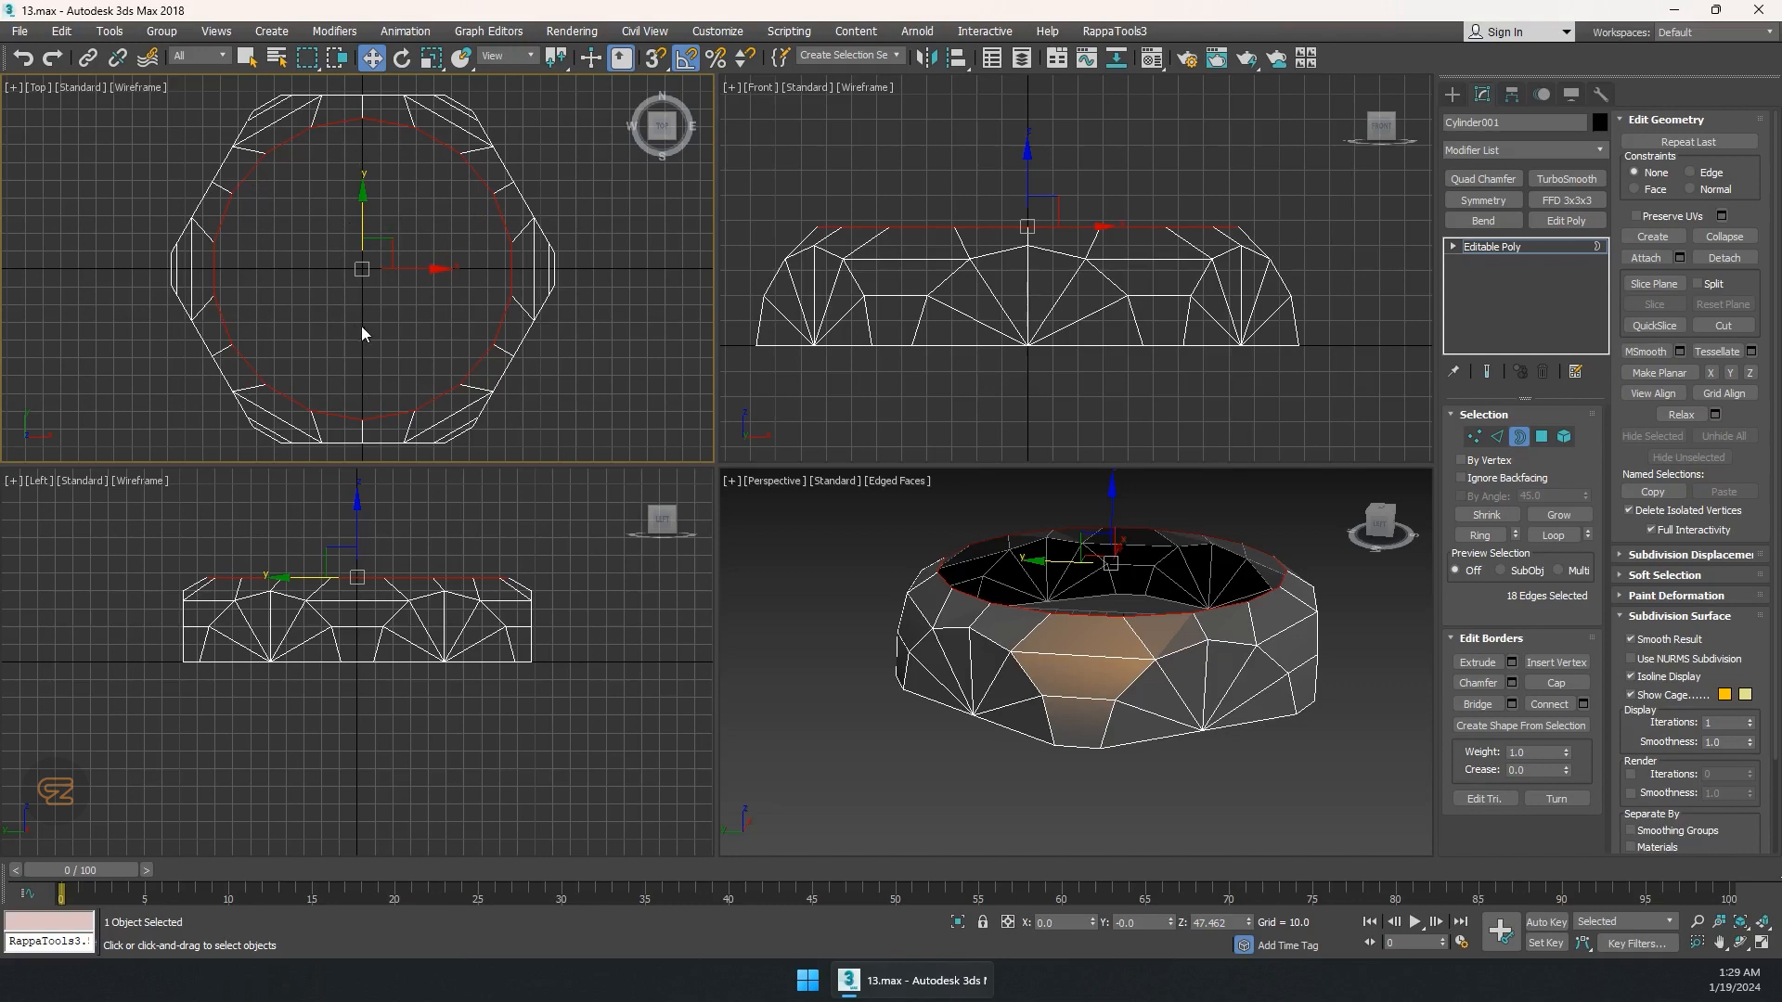
{"action": "key", "text": "ctrl+z"}
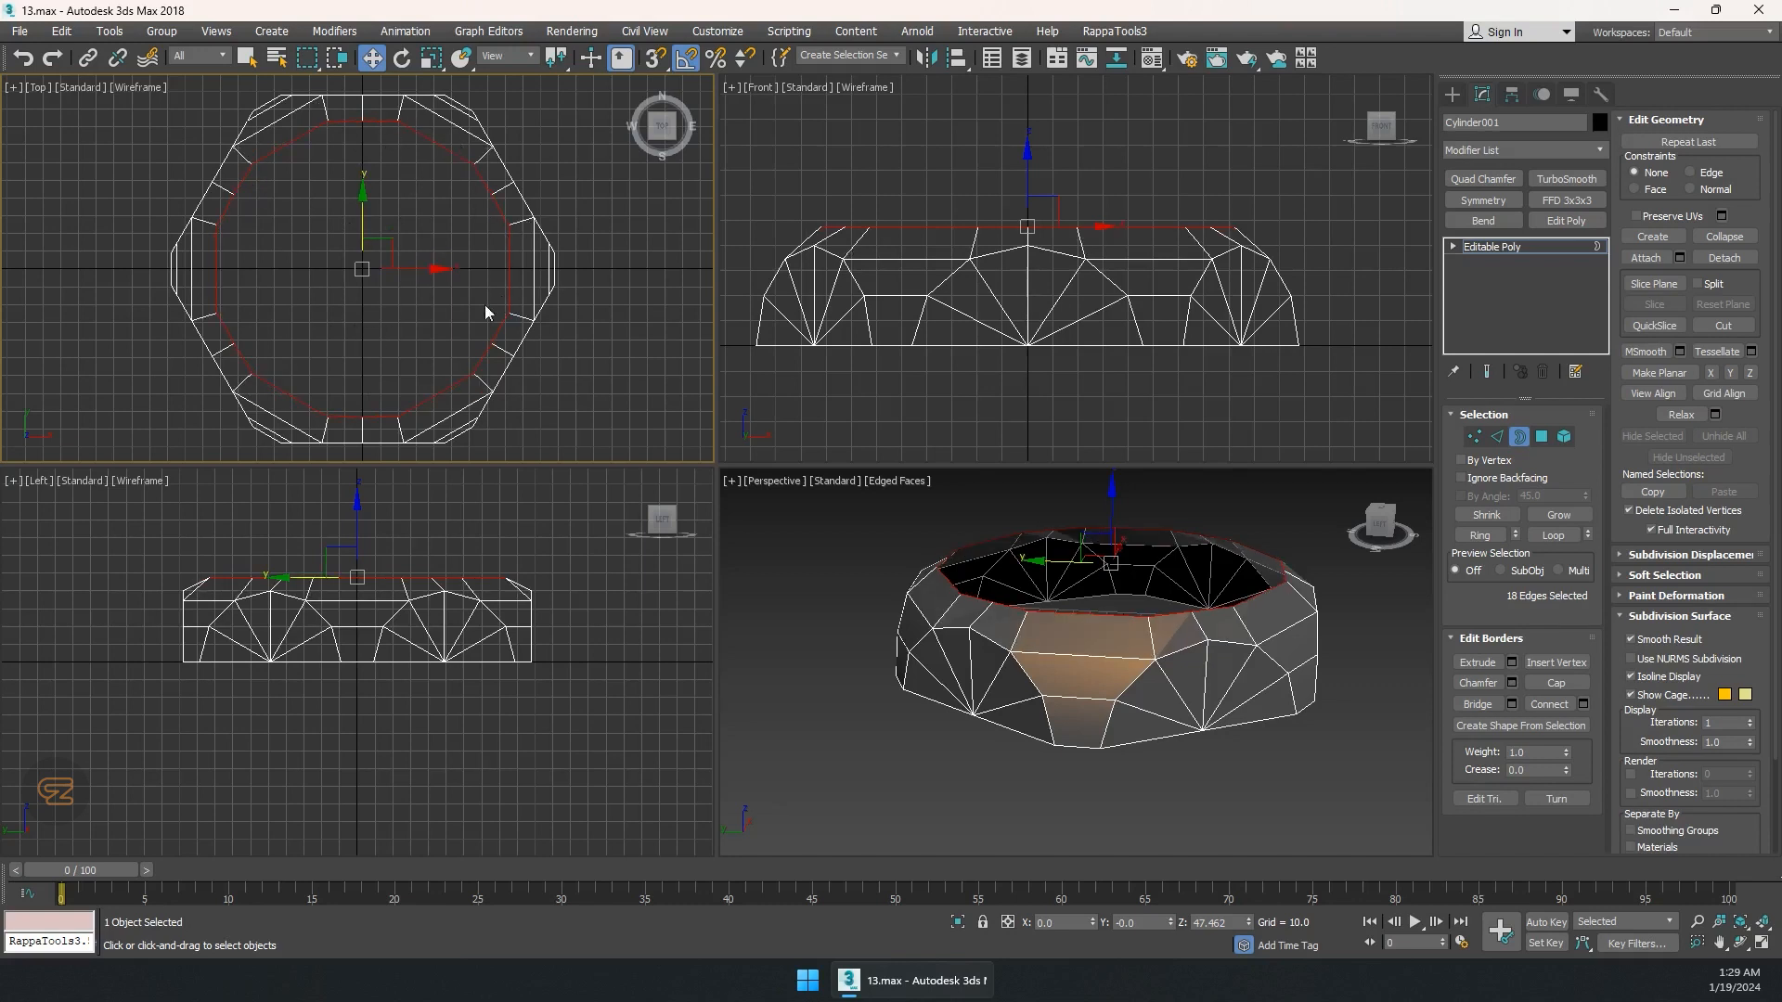
Regularize the upper border and extend it inward in two scaled rings to form the nut's top face.
{"action": "right_click", "coordinate": [487, 267]}
{"action": "left_click", "coordinate": [449, 380]}
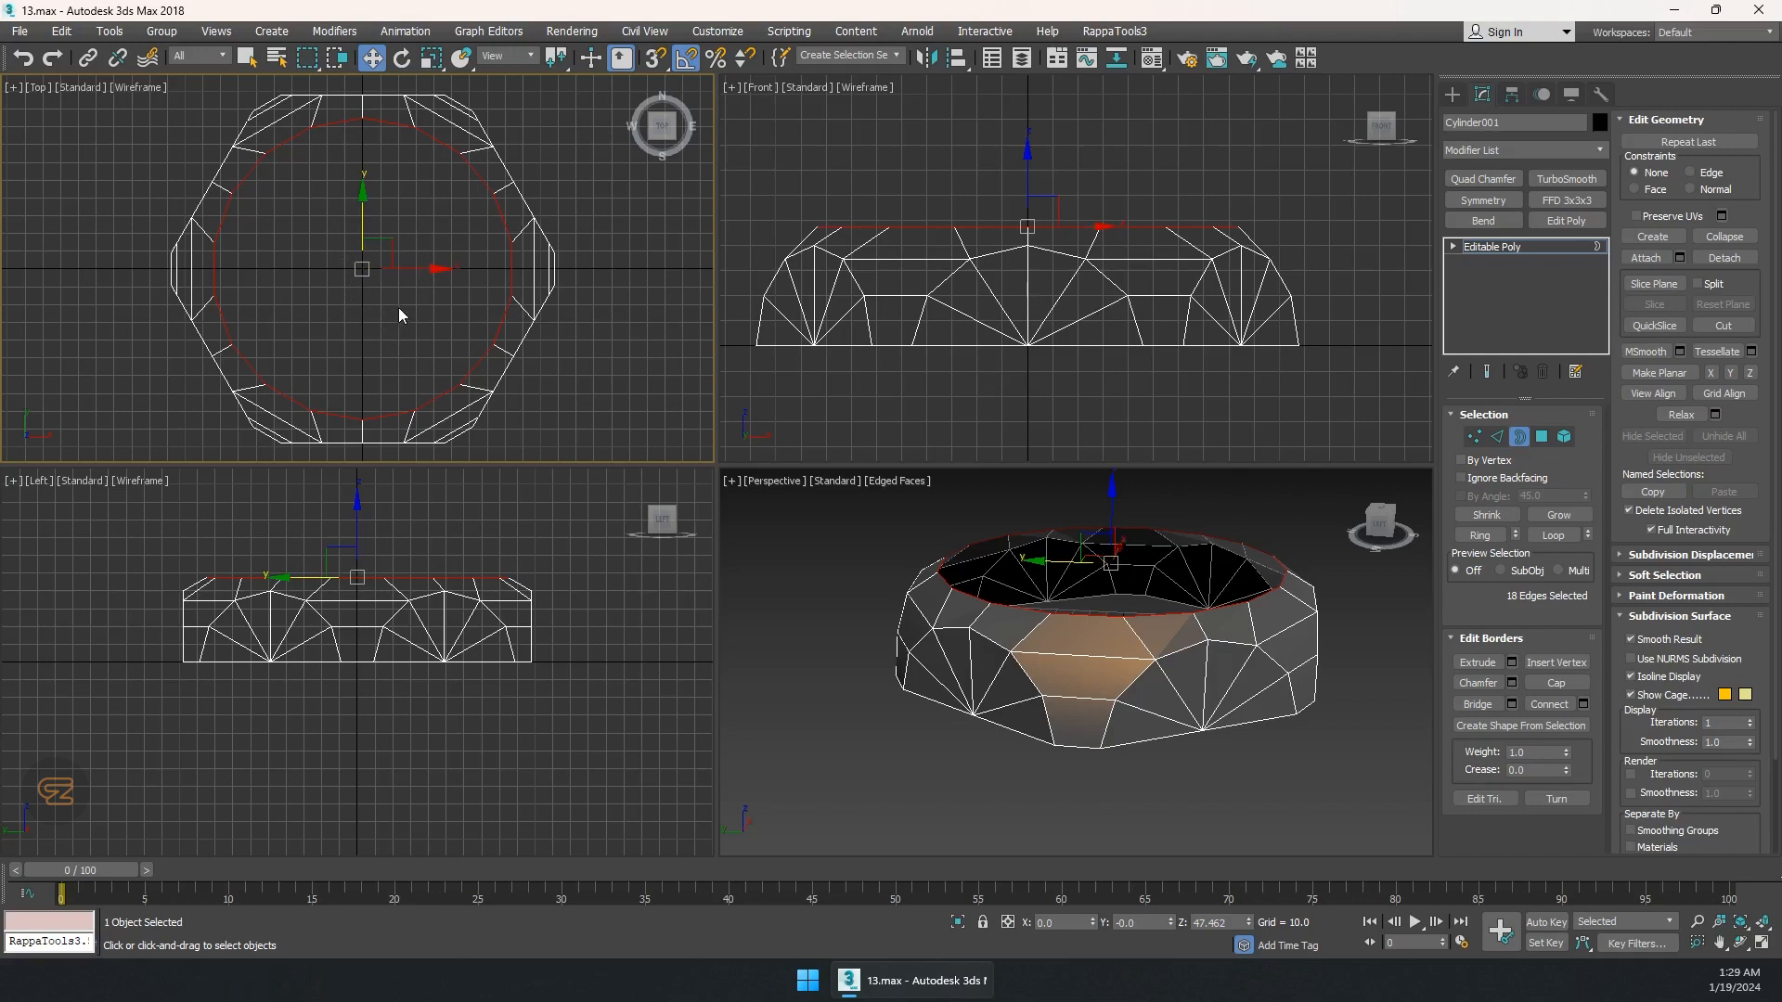
{"action": "middle_click", "coordinate": [884, 539]}
{"action": "key", "text": "alt+w"}
{"action": "middle_click_drag", "start_coordinate": [738, 527], "coordinate": [794, 460], "text": "alt"}
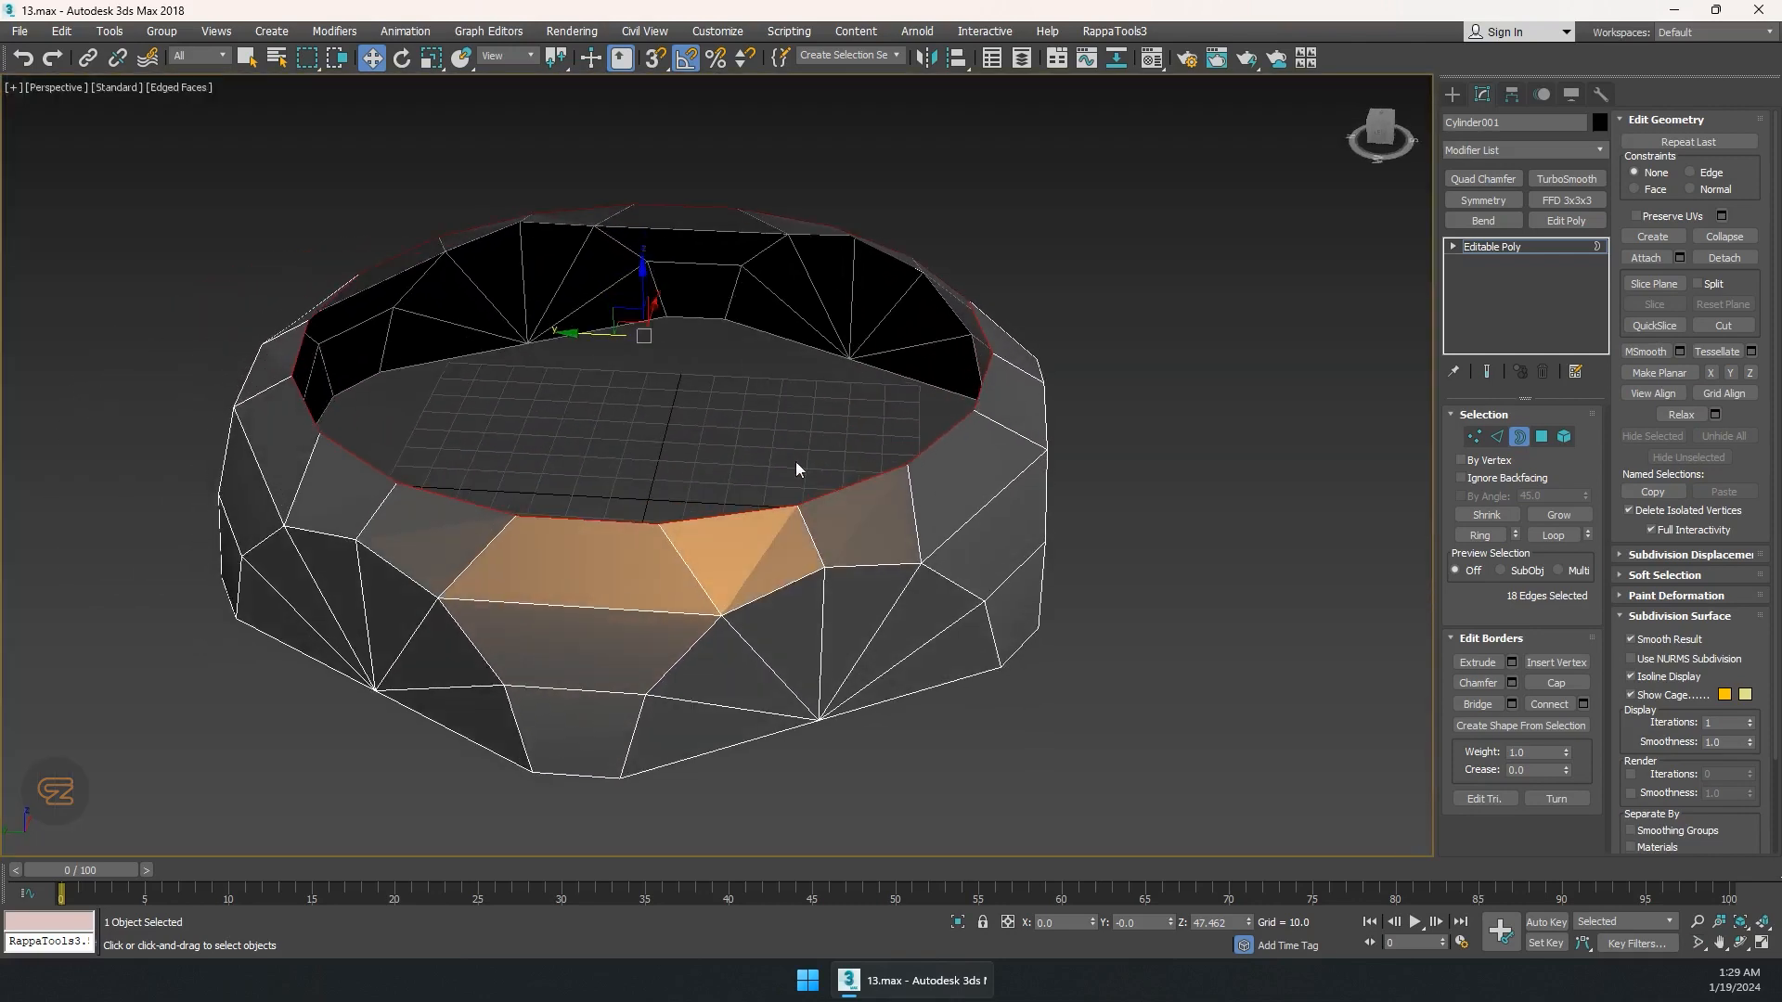
{"action": "key", "text": "r"}
{"action": "left_click_drag", "start_coordinate": [655, 325], "coordinate": [668, 374]}
{"action": "left_click_drag", "start_coordinate": [655, 328], "coordinate": [661, 364], "text": "shift"}
Lower the inner border by about 9.3 for the bevel, and extend it down to the base at Z 0 with vertex snapping.
{"action": "key", "text": "w"}
{"action": "left_click_drag", "start_coordinate": [640, 291], "coordinate": [642, 325]}
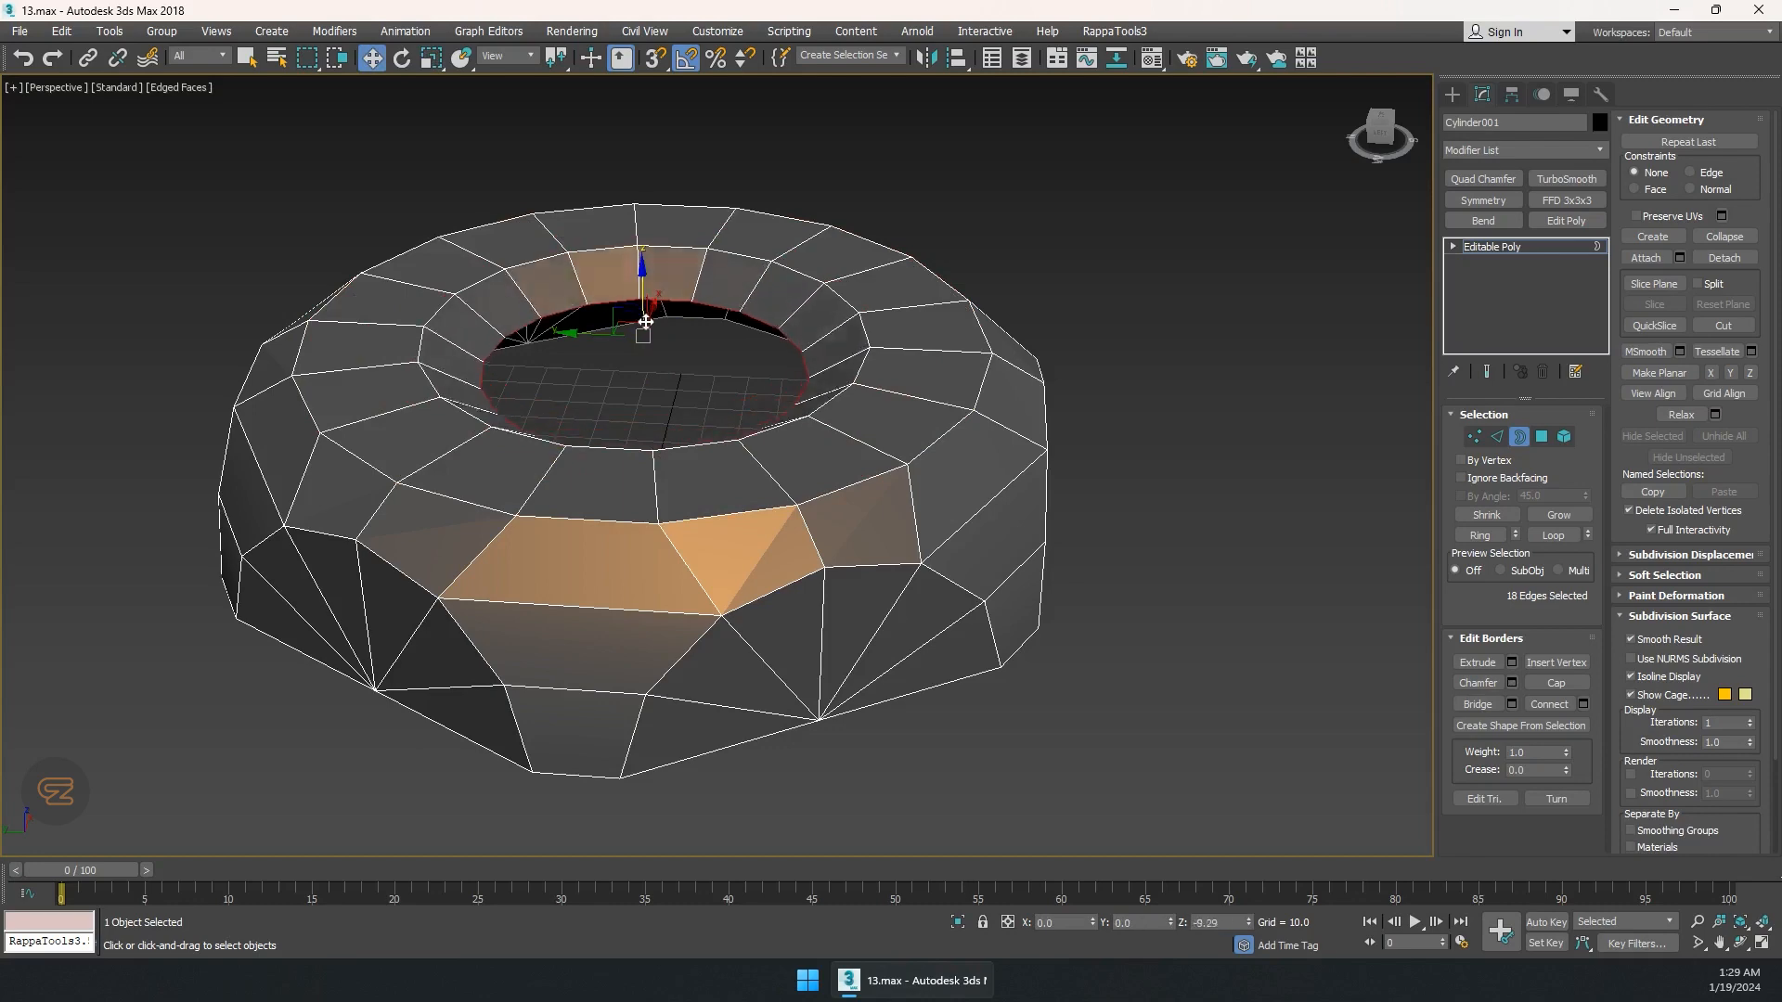
{"action": "mouse_move", "coordinate": [642, 346]}
{"action": "middle_mouse_down", "text": "alt"}
{"action": "mouse_move", "coordinate": [640, 319]}
{"action": "mouse_move", "coordinate": [647, 357]}
{"action": "middle_mouse_up", "text": "alt"}
{"action": "left_click_drag", "start_coordinate": [645, 346], "coordinate": [653, 390]}
{"action": "middle_click_drag", "start_coordinate": [653, 390], "coordinate": [649, 426], "text": "alt"}
{"action": "key", "text": "s"}
{"action": "left_click_drag", "start_coordinate": [649, 342], "coordinate": [654, 399]}
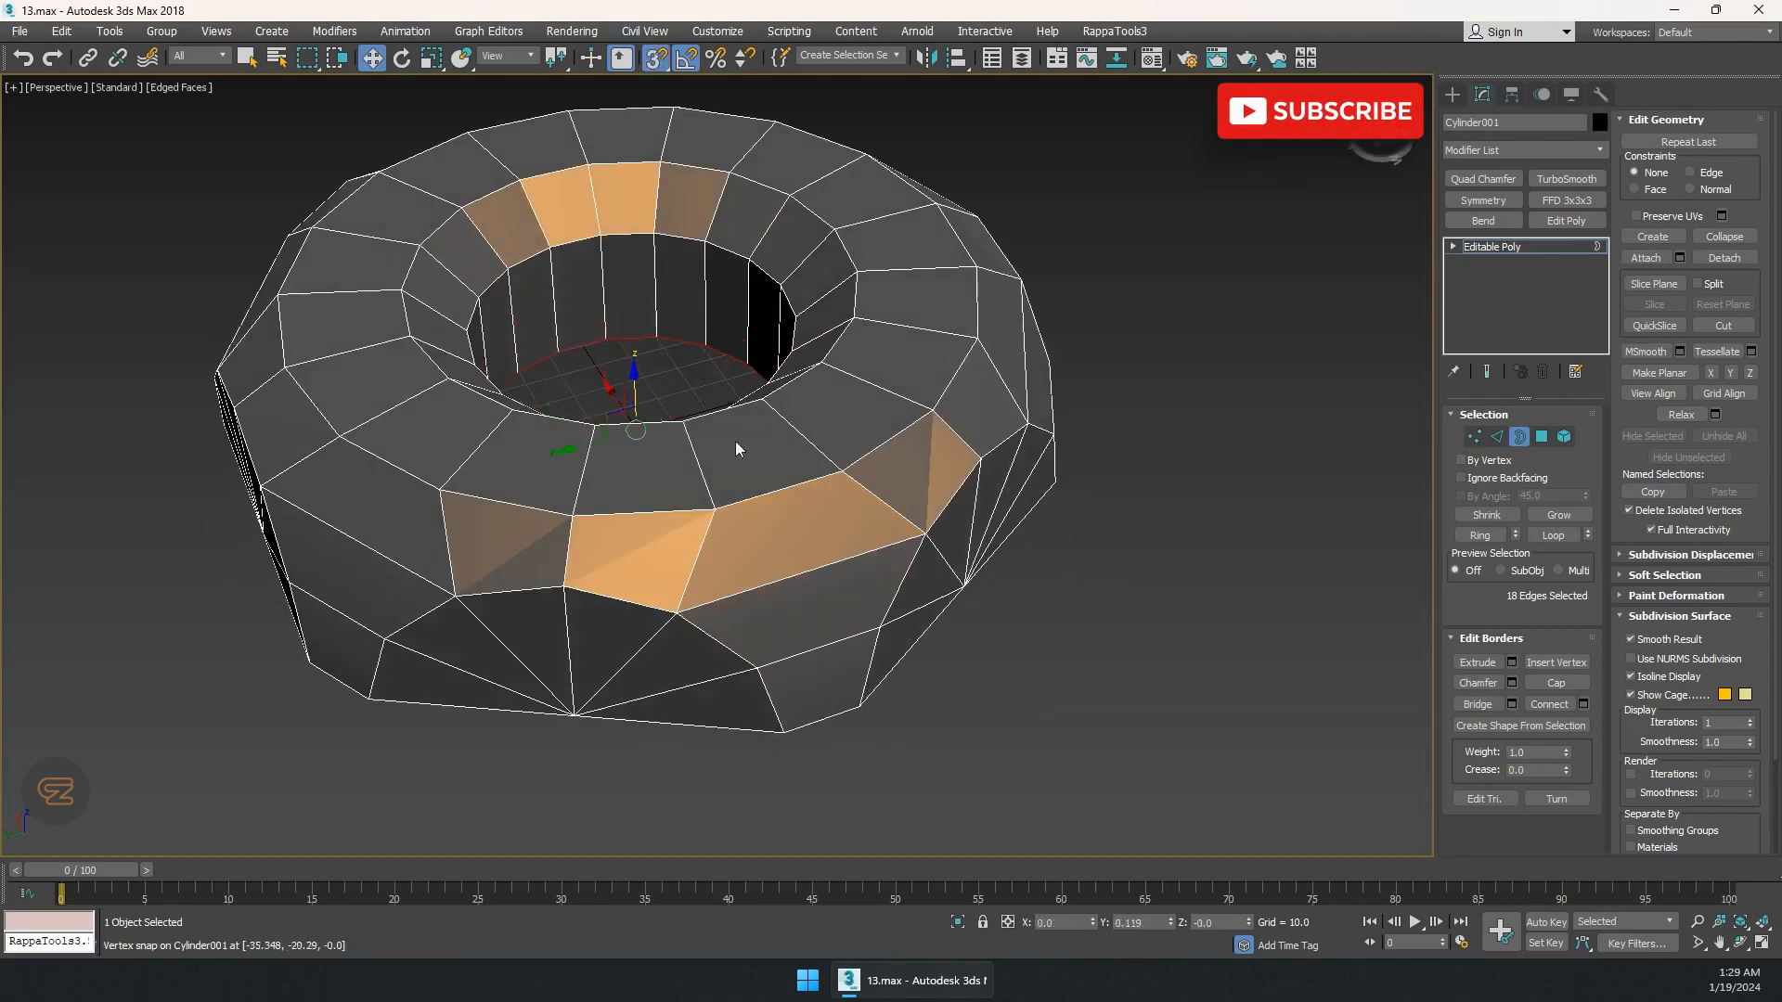
{"action": "key", "text": "s"}
Select the arched edges outlining the first two adjacent half-disc sides of the nut.
{"action": "scroll", "coordinate": [728, 382], "scroll_direction": "down", "scroll_amount": 2}
{"action": "middle_click_drag", "start_coordinate": [735, 442], "coordinate": [706, 408], "text": "alt"}
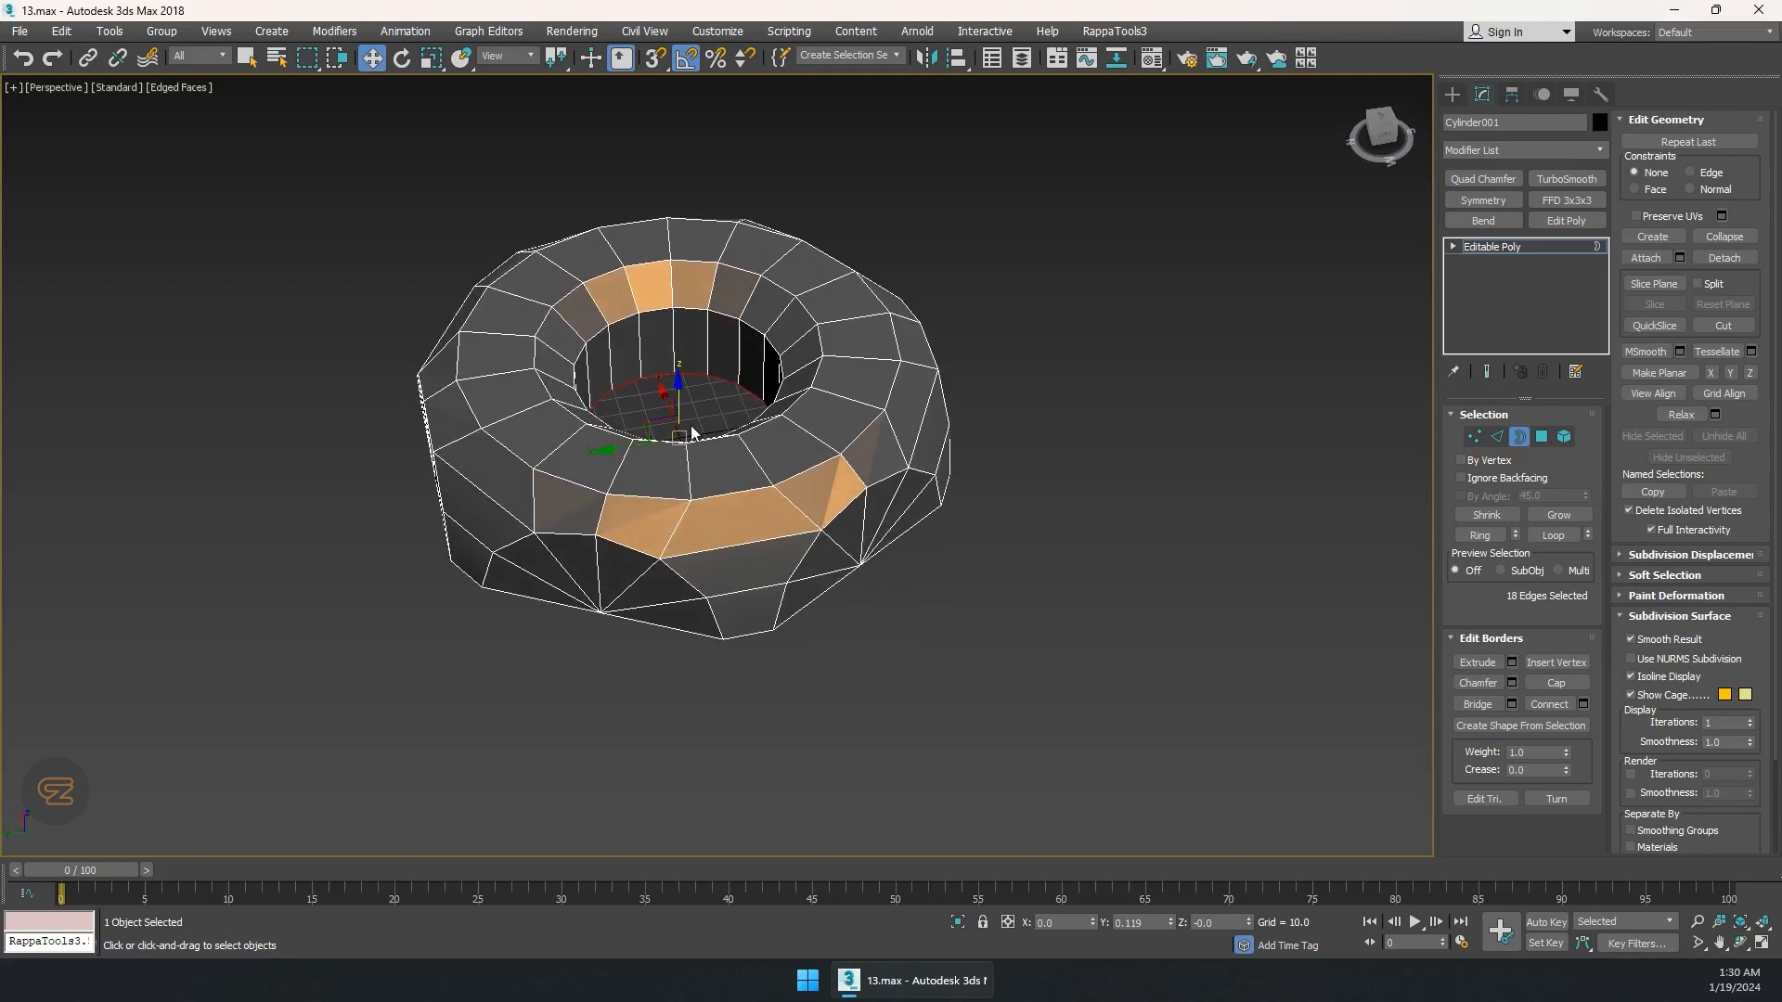
{"action": "key", "text": "2"}
{"action": "left_click", "coordinate": [620, 545]}
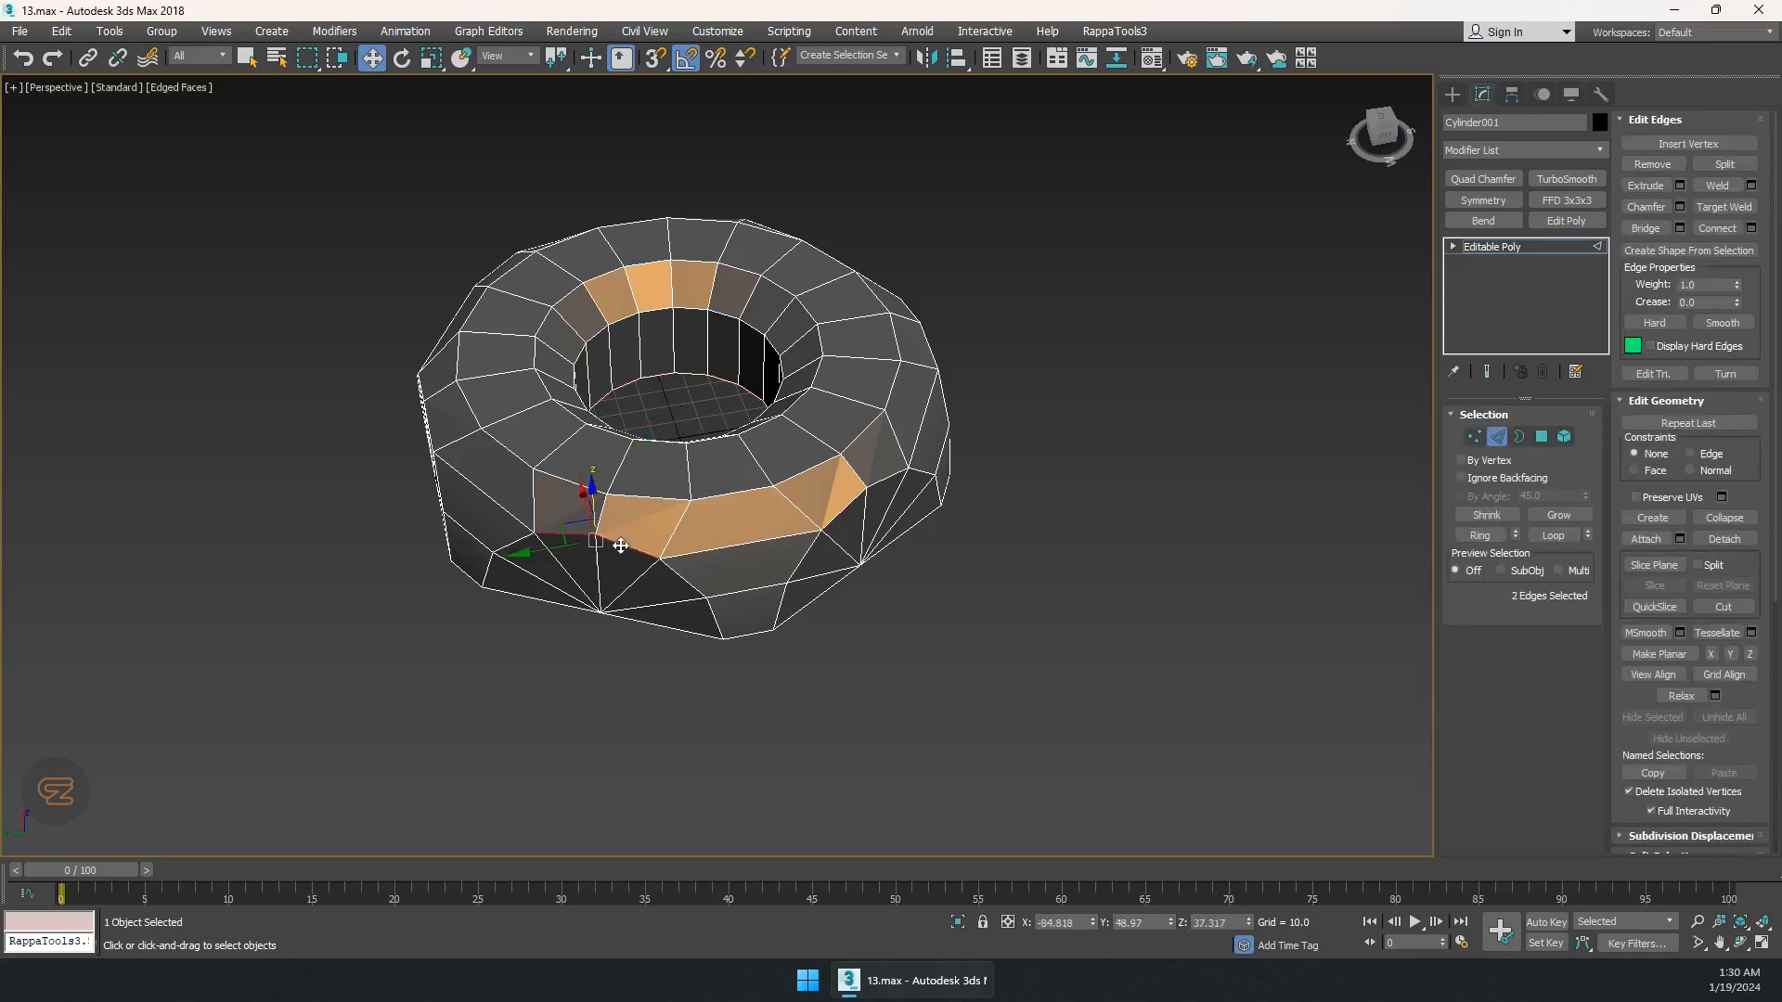
{"action": "double_click", "coordinate": [669, 572], "text": "ctrl"}
{"action": "left_click", "coordinate": [516, 547], "text": "ctrl"}
{"action": "double_click", "coordinate": [517, 547], "text": "ctrl"}
{"action": "middle_click_drag", "start_coordinate": [824, 557], "coordinate": [764, 542], "text": "alt"}
{"action": "key", "text": "q"}
{"action": "double_click", "coordinate": [778, 568], "text": "ctrl"}
{"action": "left_click", "coordinate": [798, 549], "text": "ctrl"}
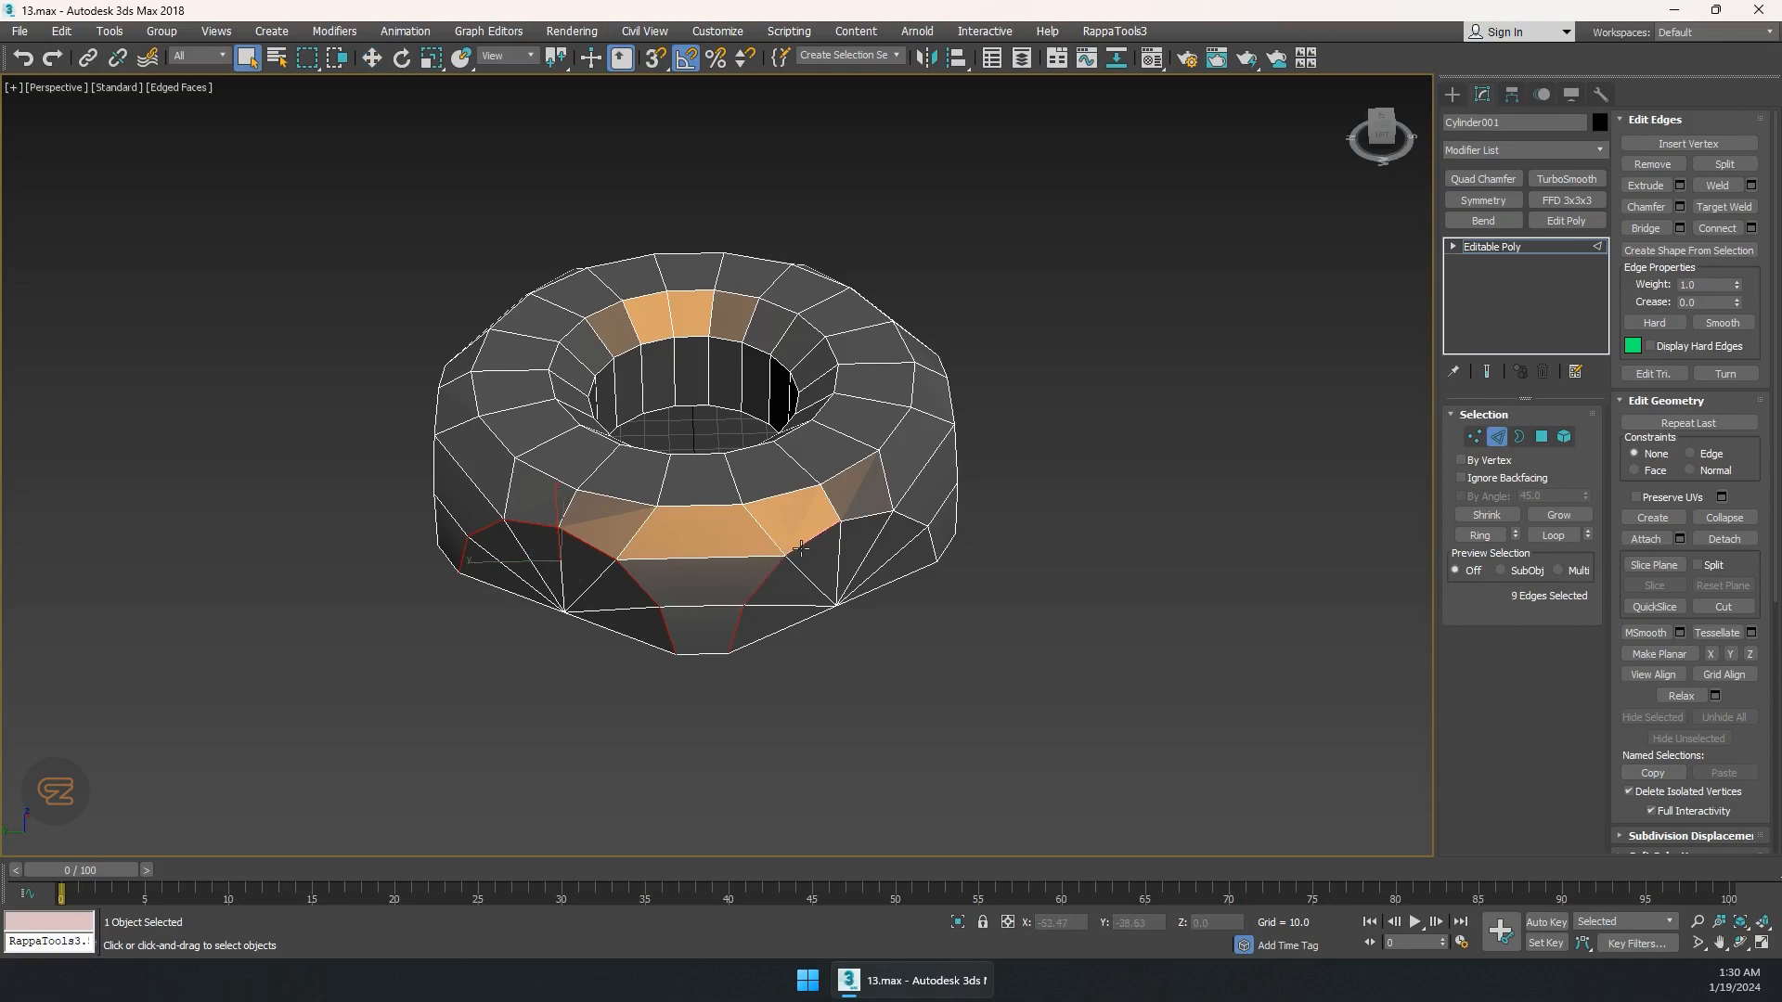
{"action": "left_click", "coordinate": [865, 518], "text": "ctrl"}
{"action": "left_click", "coordinate": [902, 520], "text": "ctrl"}
{"action": "left_click", "coordinate": [931, 541], "text": "ctrl"}
Add the arched outlines of the remaining half-disc sides to the edge selection.
{"action": "middle_click_drag", "start_coordinate": [930, 541], "coordinate": [817, 502], "text": "alt"}
{"action": "mouse_move", "coordinate": [817, 501]}
{"action": "middle_mouse_down"}
{"action": "mouse_move", "coordinate": [660, 609]}
{"action": "mouse_move", "coordinate": [621, 584]}
{"action": "mouse_move", "coordinate": [803, 501]}
{"action": "middle_mouse_up"}
{"action": "double_click", "coordinate": [721, 572], "text": "ctrl"}
{"action": "double_click", "coordinate": [650, 613], "text": "ctrl"}
{"action": "double_click", "coordinate": [756, 588], "text": "ctrl"}
{"action": "double_click", "coordinate": [573, 581], "text": "ctrl"}
{"action": "double_click", "coordinate": [517, 612], "text": "ctrl"}
{"action": "middle_click_drag", "start_coordinate": [803, 501], "coordinate": [733, 501], "text": "alt"}
{"action": "double_click", "coordinate": [738, 549], "text": "ctrl"}
{"action": "double_click", "coordinate": [863, 462], "text": "ctrl"}
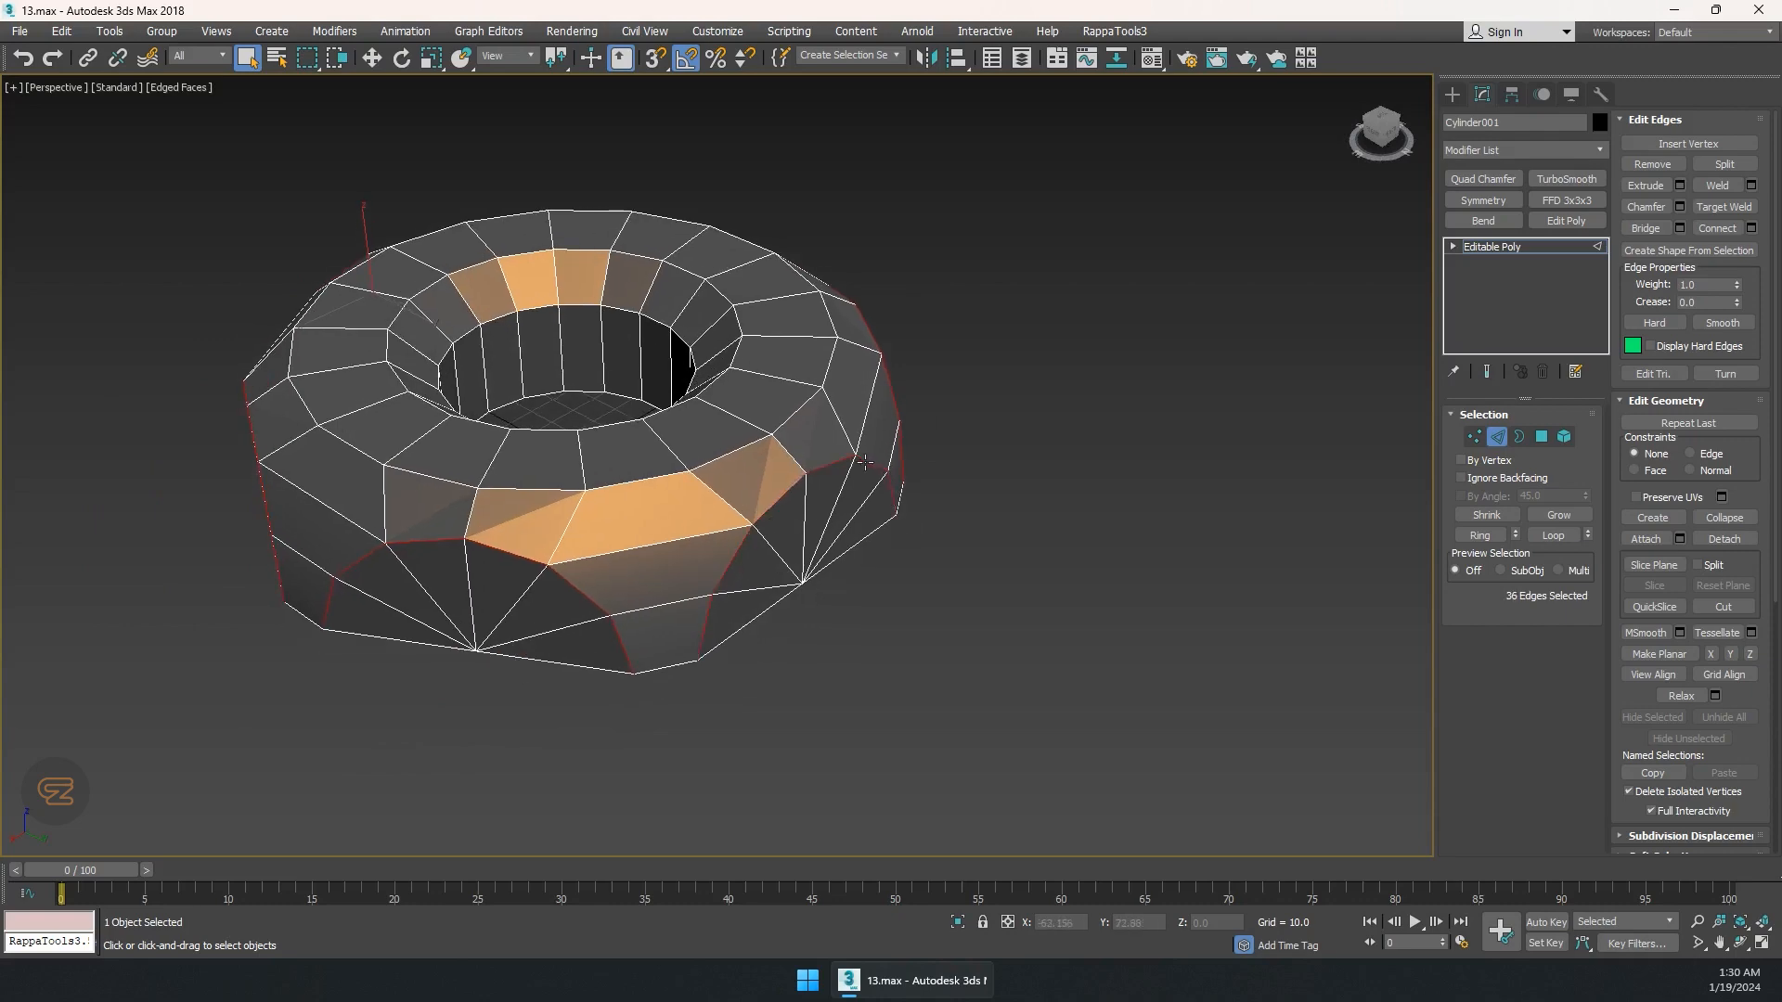
Add the three circular edge loops to the selection: the outer top rim, the inner top rim and the hole's bevel edge.
{"action": "double_click", "coordinate": [655, 319], "text": "ctrl"}
{"action": "double_click", "coordinate": [684, 270], "text": "ctrl"}
{"action": "middle_click_drag", "start_coordinate": [696, 329], "coordinate": [780, 342], "text": "alt"}
{"action": "scroll", "coordinate": [529, 394], "scroll_direction": "up", "scroll_amount": 3}
{"action": "double_click", "coordinate": [734, 509], "text": "ctrl"}
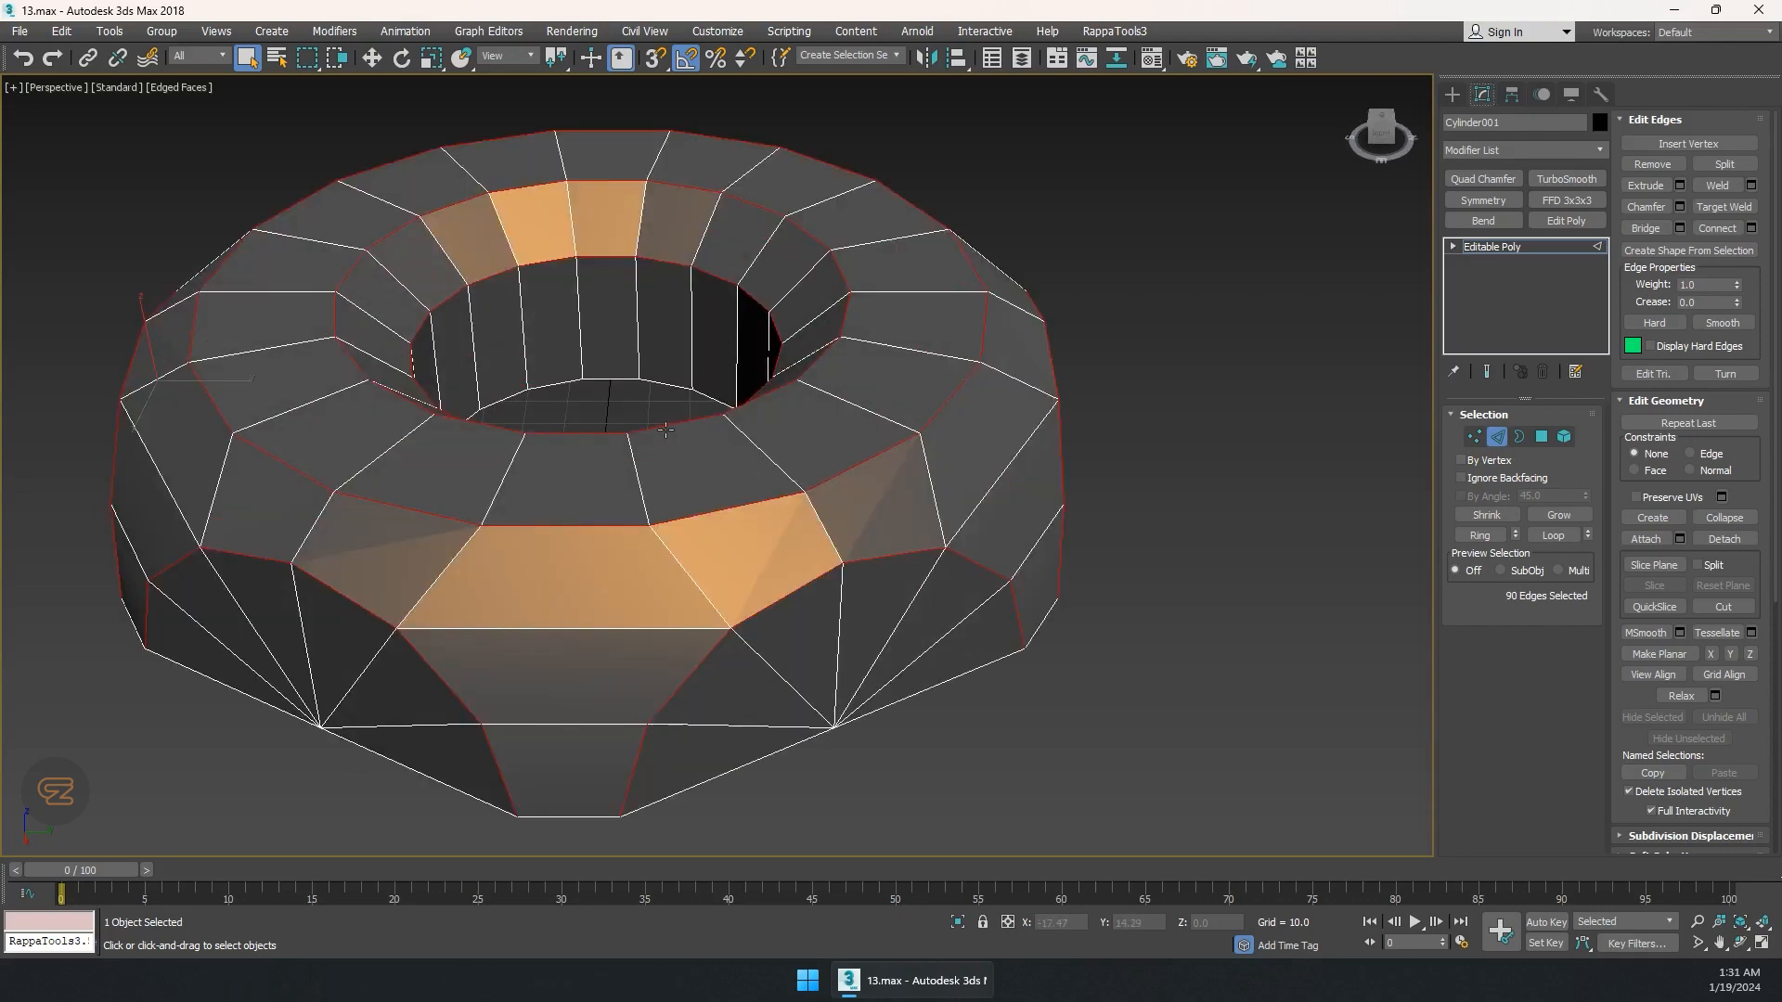
Preview a Standard Chamfer on the selected edges with an amount of 2.828 and 2 segments.
{"action": "middle_click_drag", "start_coordinate": [680, 456], "coordinate": [740, 461]}
{"action": "right_click", "coordinate": [741, 461]}
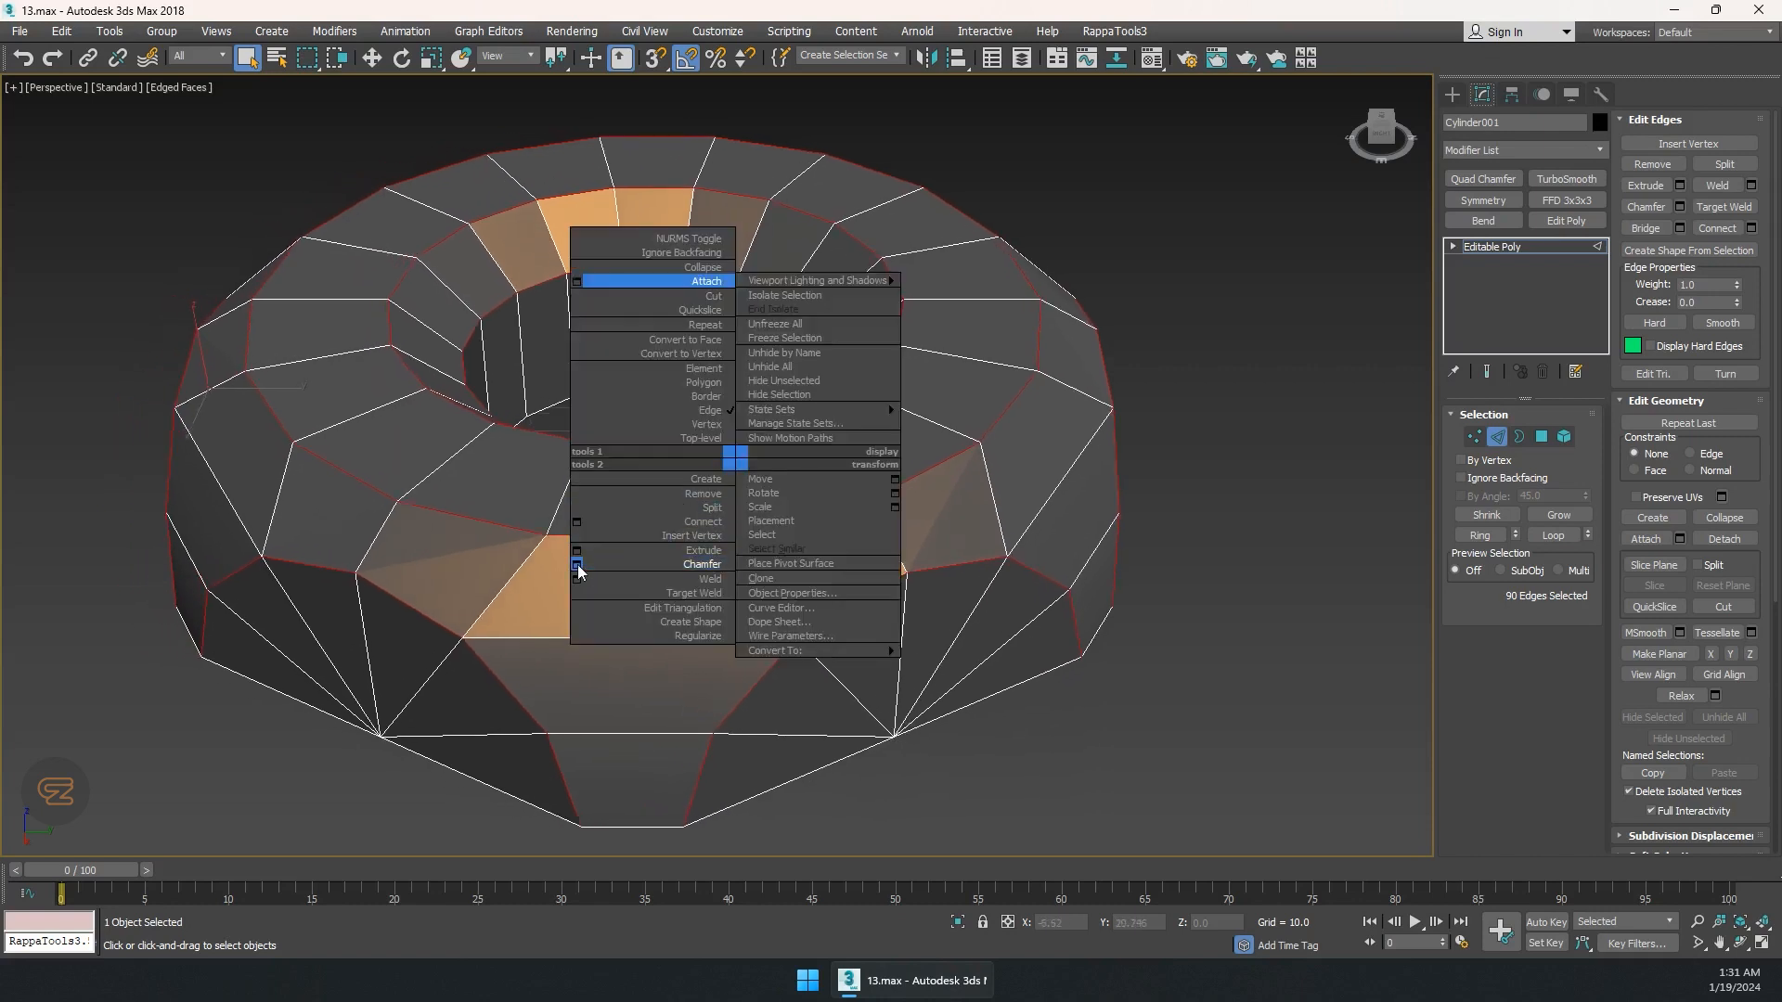
{"action": "left_click", "coordinate": [577, 570]}
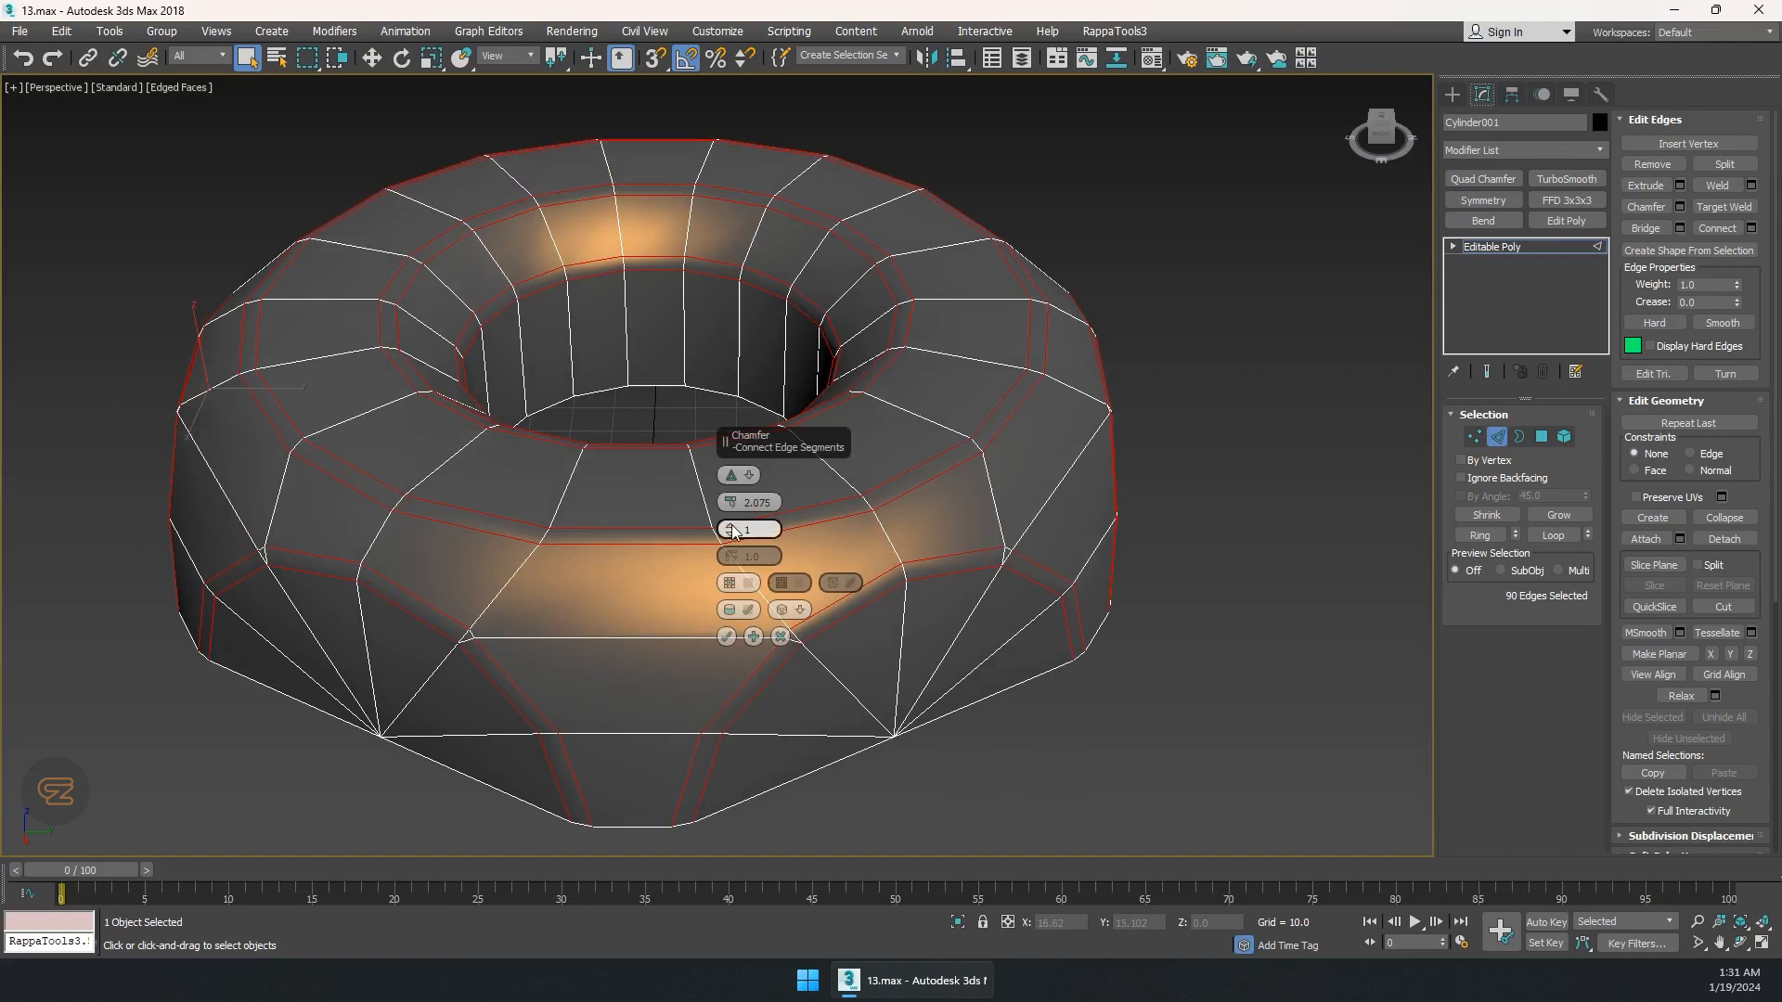
{"action": "left_click_drag", "start_coordinate": [733, 531], "coordinate": [733, 501]}
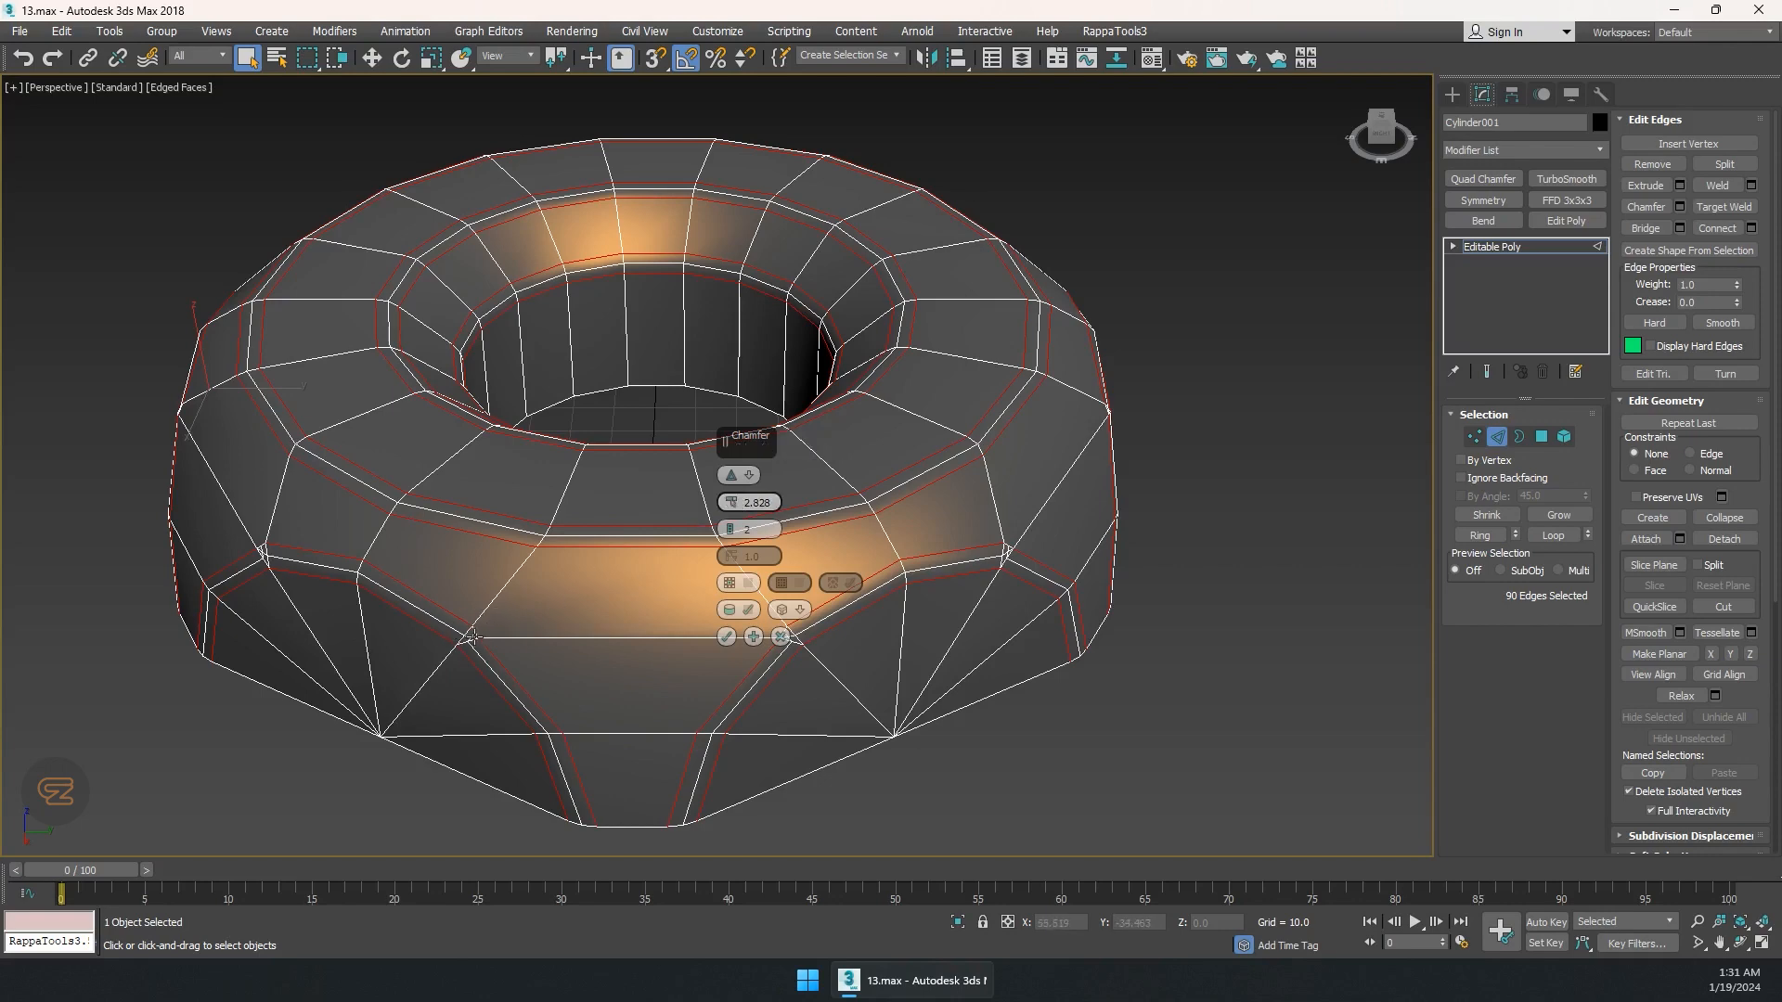
{"action": "middle_click_drag", "start_coordinate": [286, 565], "coordinate": [404, 552], "text": "alt"}
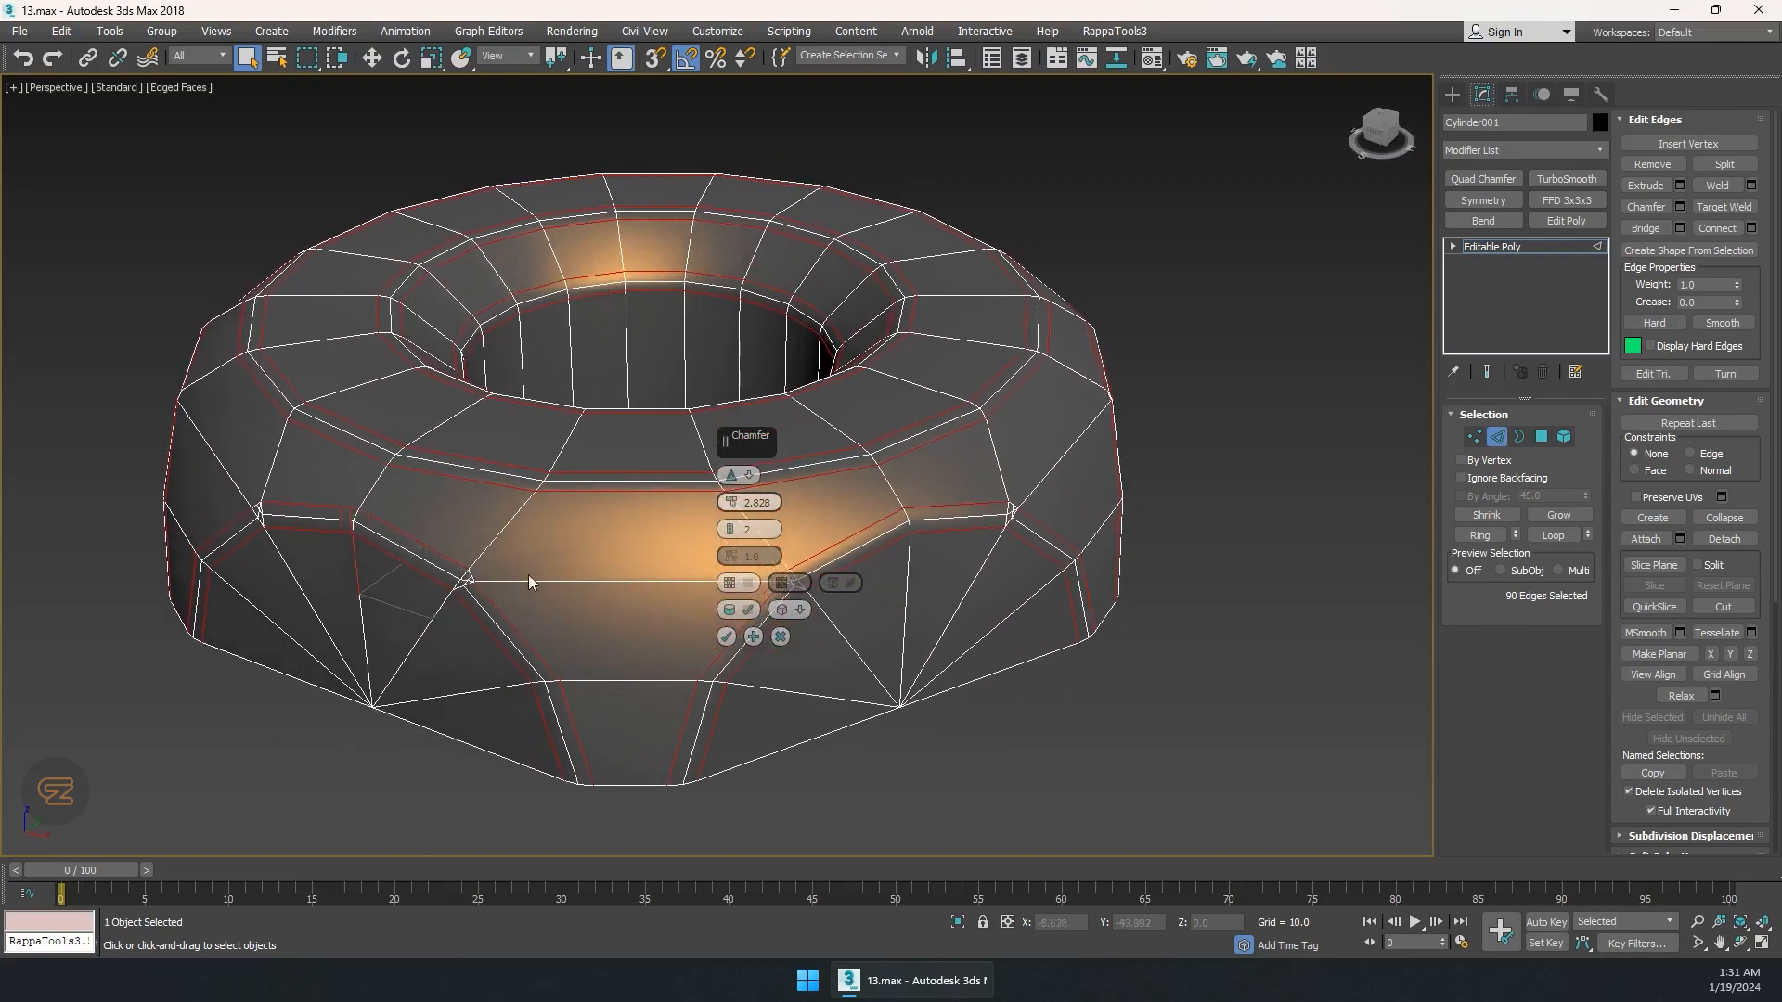
{"action": "middle_click_drag", "start_coordinate": [529, 585], "coordinate": [459, 588], "text": "alt"}
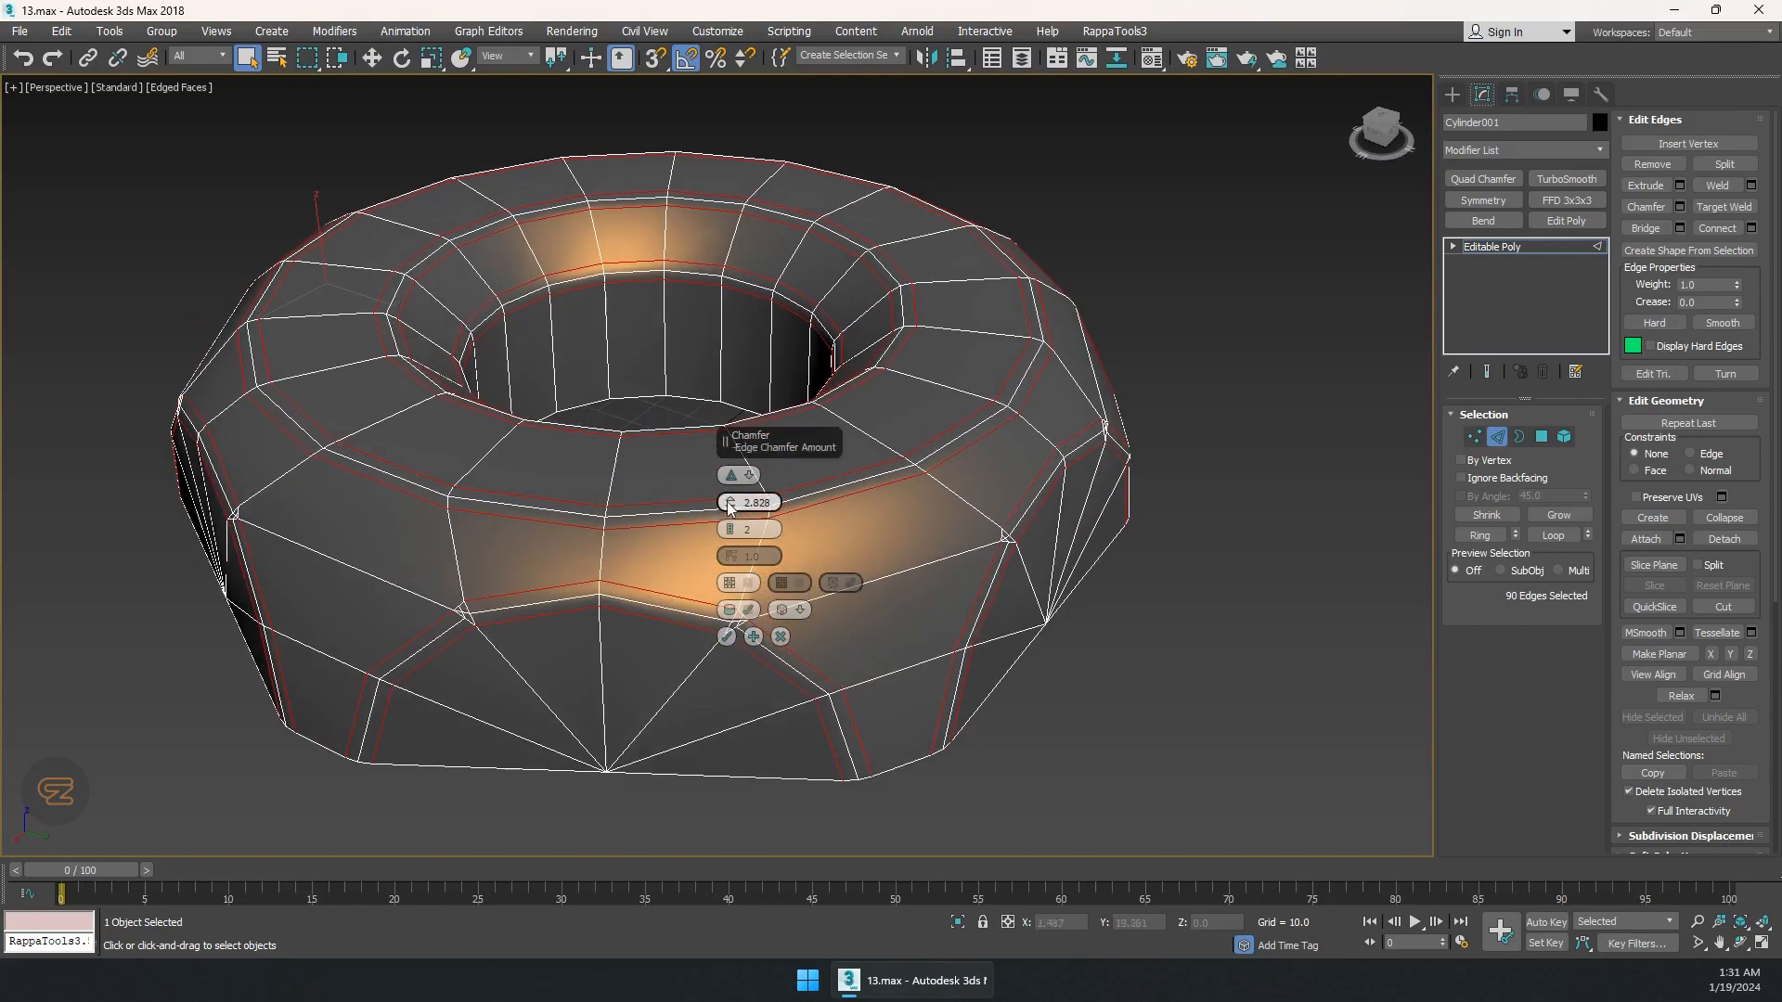
Switch the chamfer to Quad Chamfer and apply it with 1 segment and an amount of 1.538.
{"action": "left_click", "coordinate": [749, 477]}
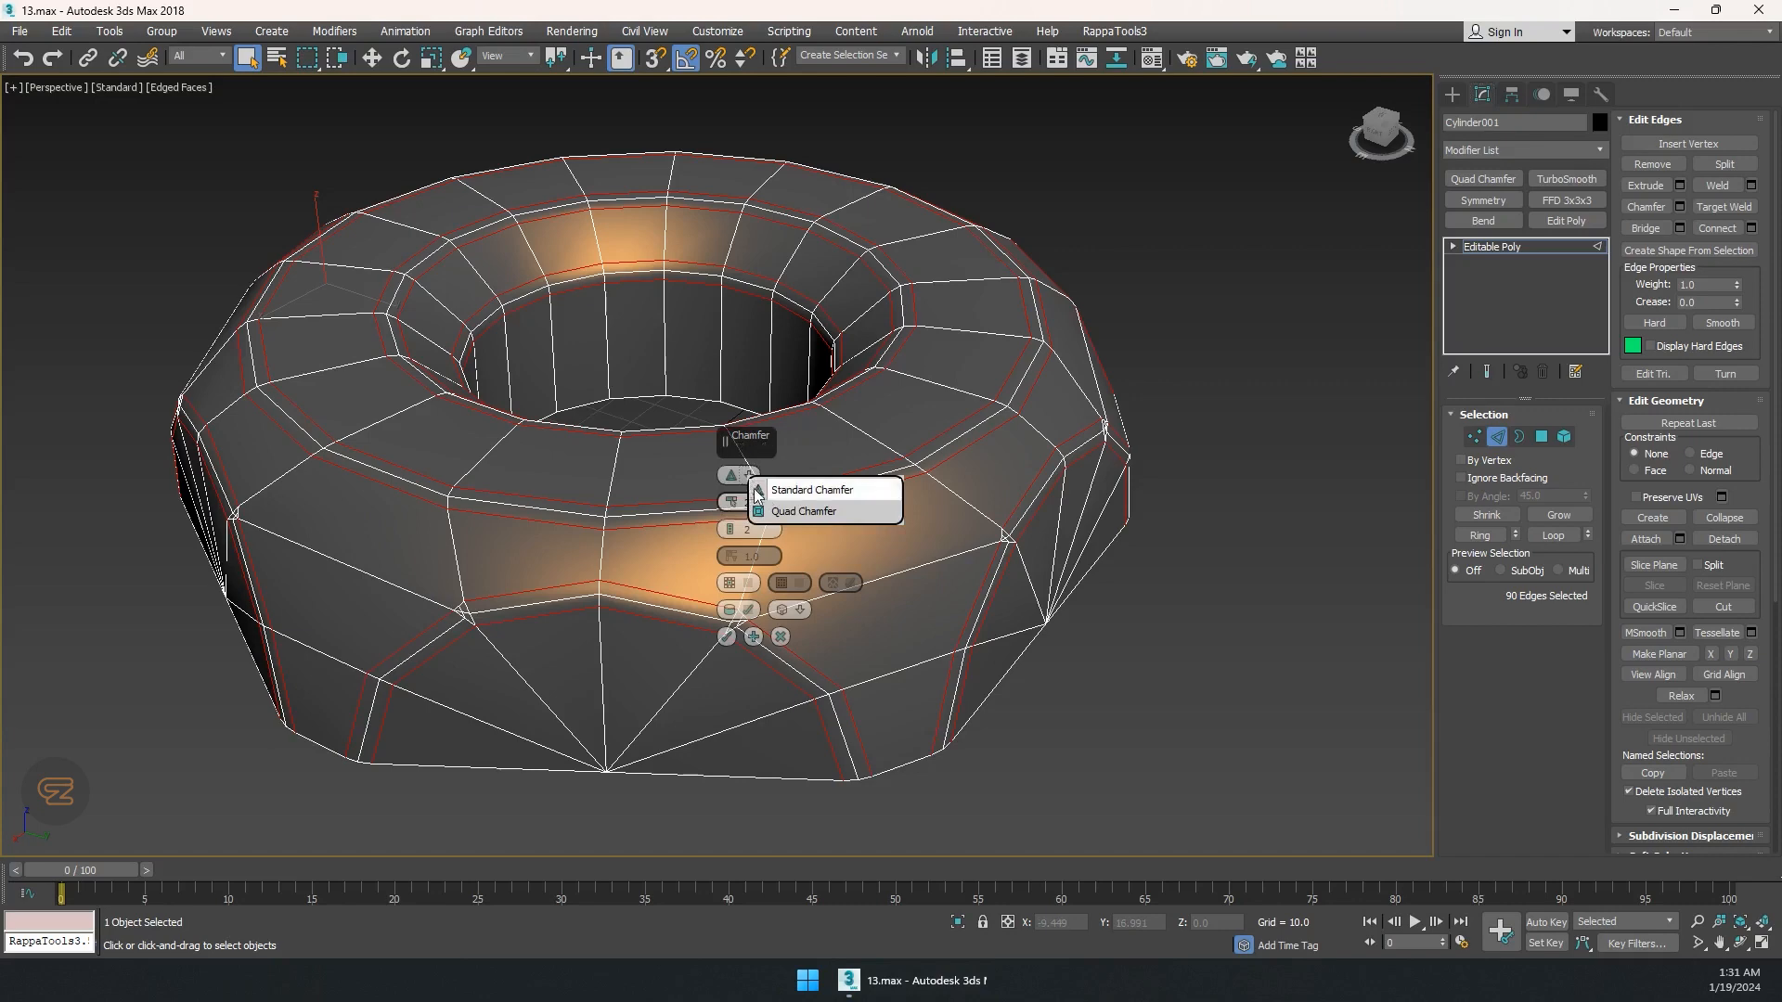
{"action": "left_click", "coordinate": [795, 512]}
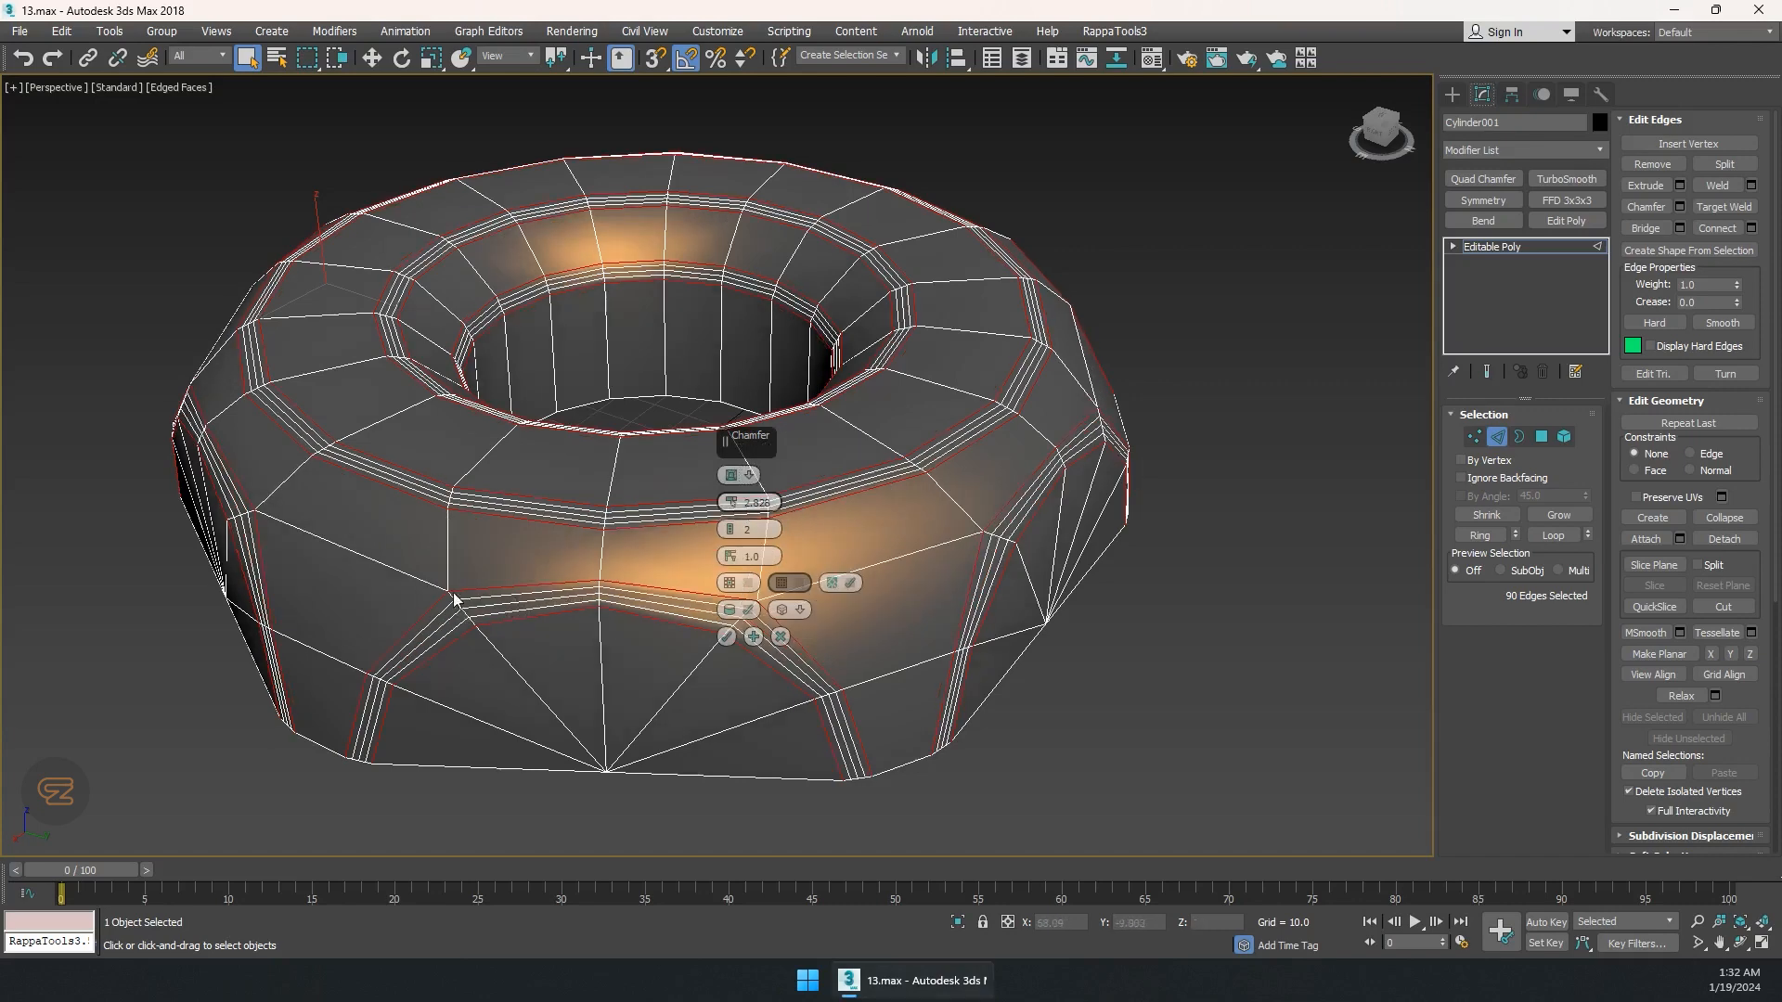
{"action": "left_click", "coordinate": [730, 535]}
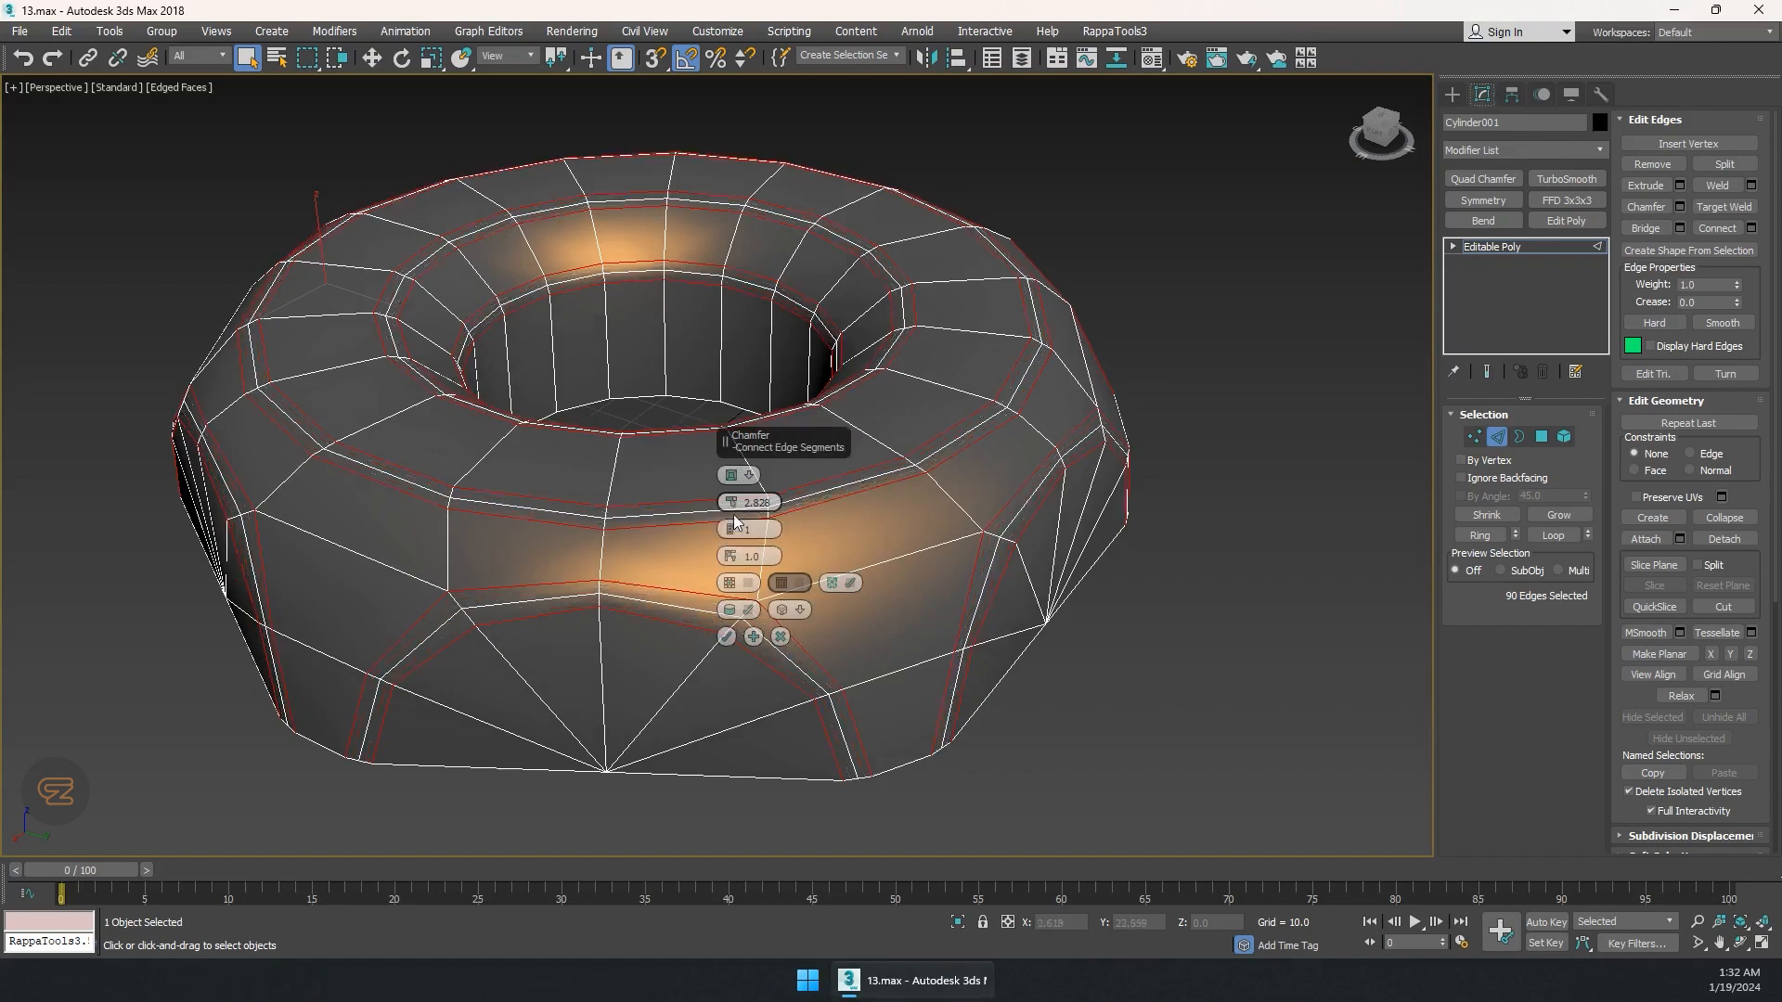
{"action": "left_click_drag", "start_coordinate": [732, 504], "coordinate": [734, 514]}
{"action": "middle_click_drag", "start_coordinate": [421, 577], "coordinate": [497, 596], "text": "alt"}
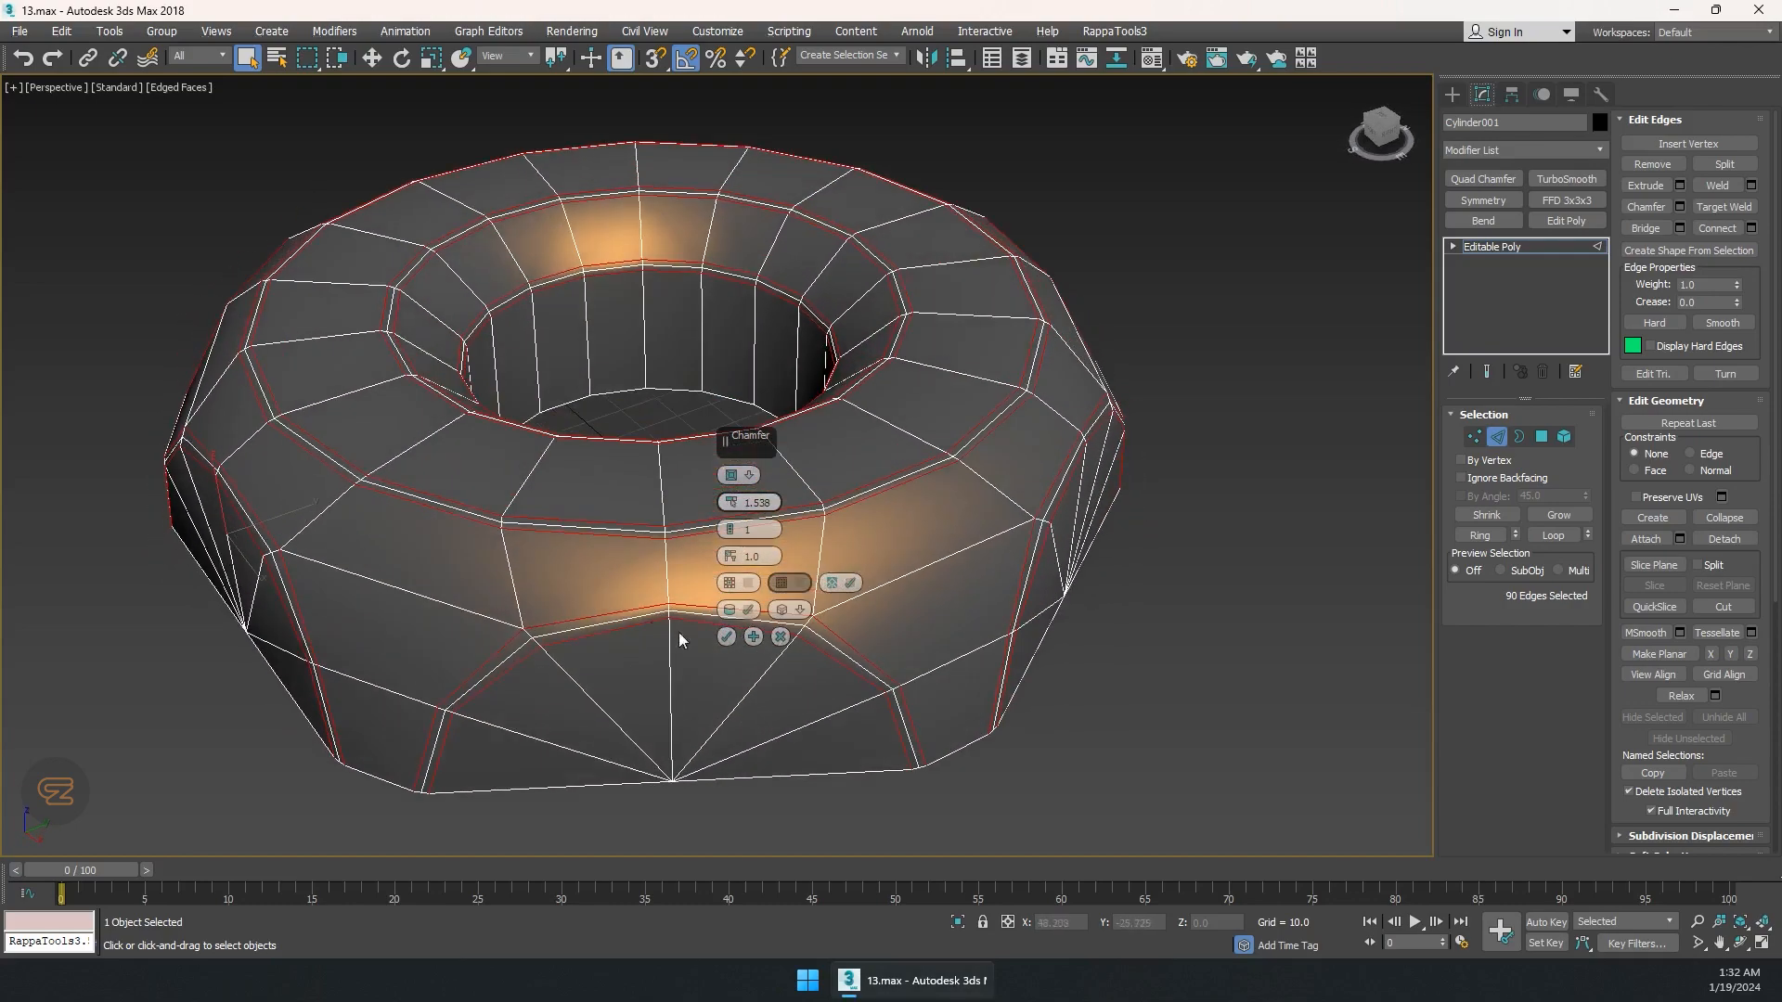
{"action": "left_click", "coordinate": [726, 637]}
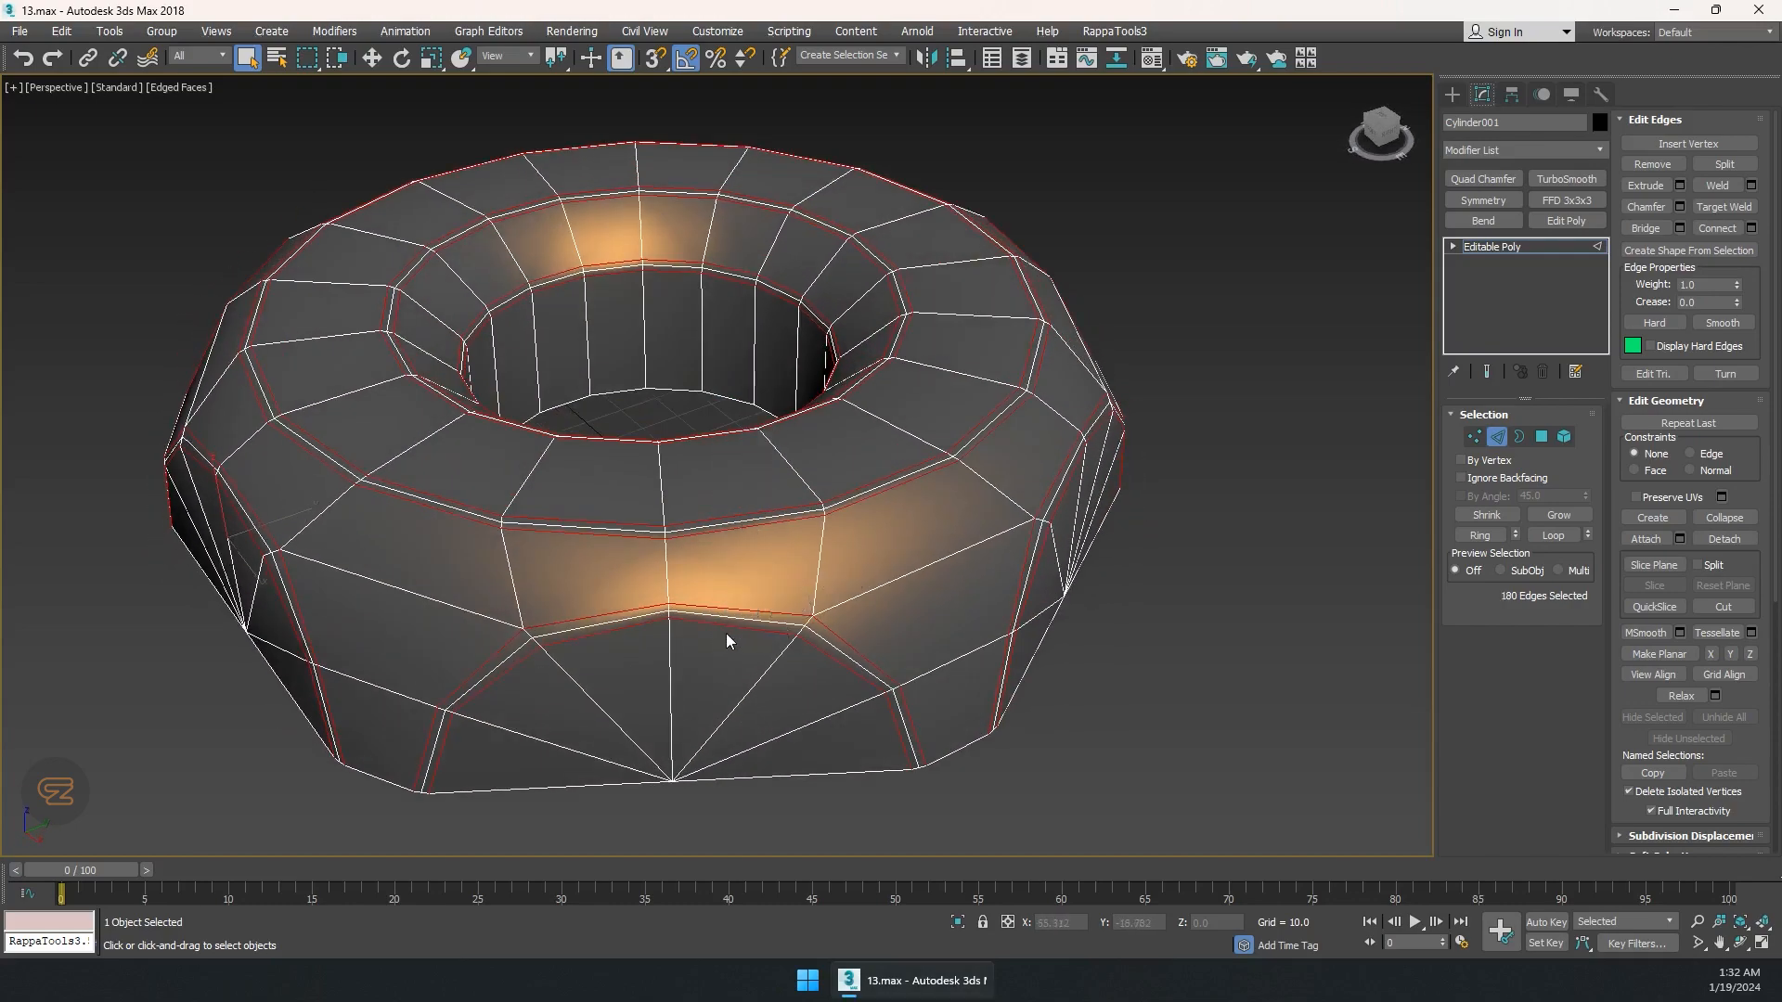
Apply TurboSmooth with 3 iterations to the whole nut and turn off the edged-faces display.
{"action": "left_click", "coordinate": [1498, 438]}
{"action": "left_click", "coordinate": [1586, 181]}
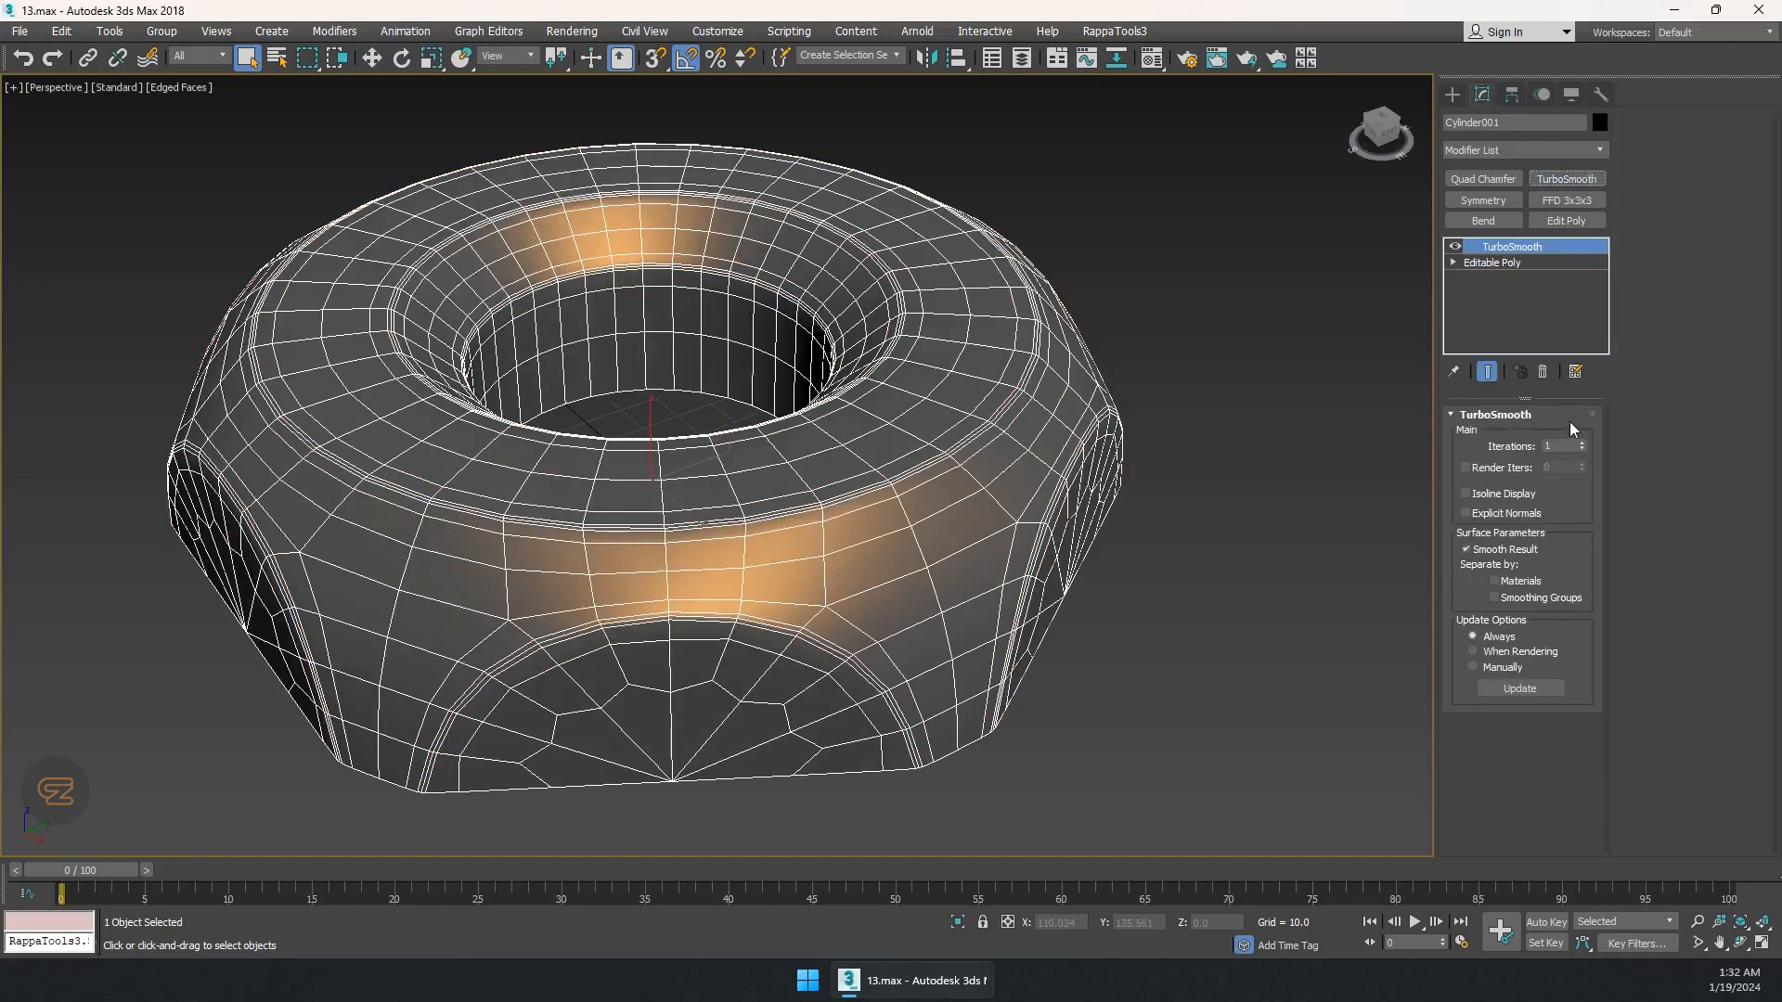
{"action": "left_click", "coordinate": [1582, 444]}
{"action": "left_click", "coordinate": [1582, 443]}
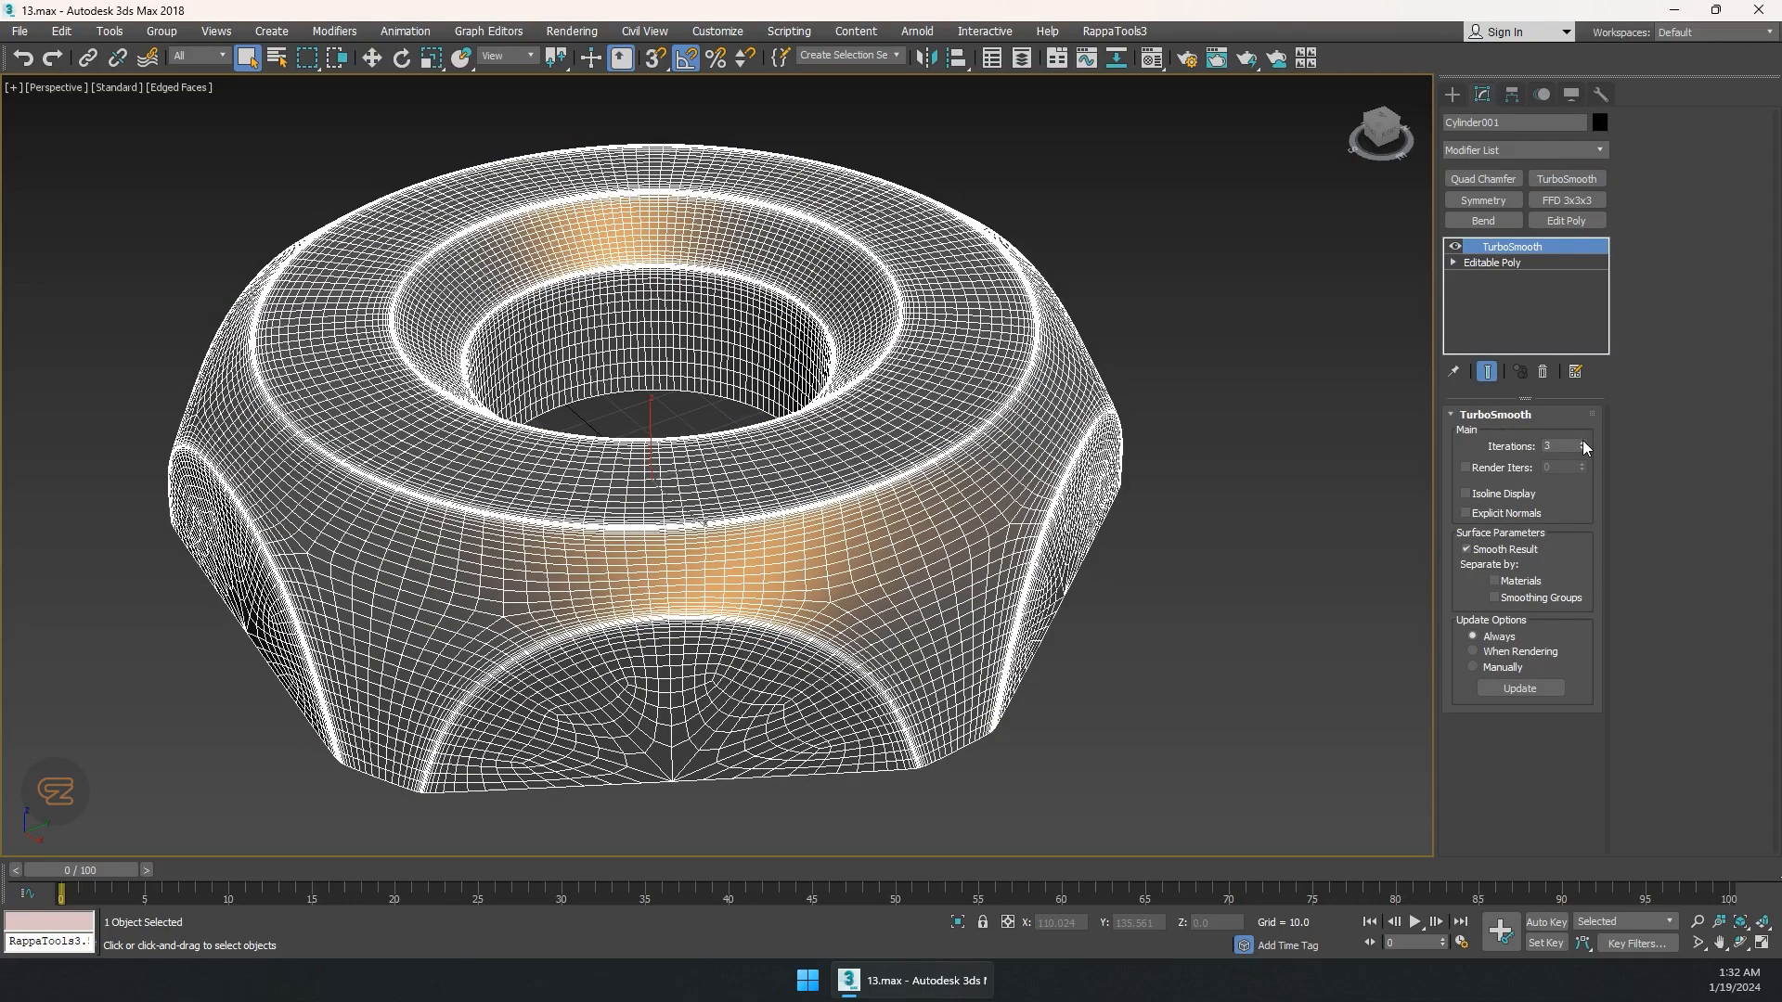
{"action": "key", "text": "F4"}
Examine the smoothed nut's arched sides, top face and central hole from several angles.
{"action": "mouse_move", "coordinate": [720, 533]}
{"action": "middle_mouse_down", "text": "alt"}
{"action": "mouse_move", "coordinate": [867, 454]}
{"action": "mouse_move", "coordinate": [922, 445]}
{"action": "mouse_move", "coordinate": [938, 554]}
{"action": "mouse_move", "coordinate": [820, 517]}
{"action": "mouse_move", "coordinate": [792, 482]}
{"action": "mouse_move", "coordinate": [823, 477]}
{"action": "mouse_move", "coordinate": [776, 475]}
{"action": "middle_mouse_up", "text": "alt"}
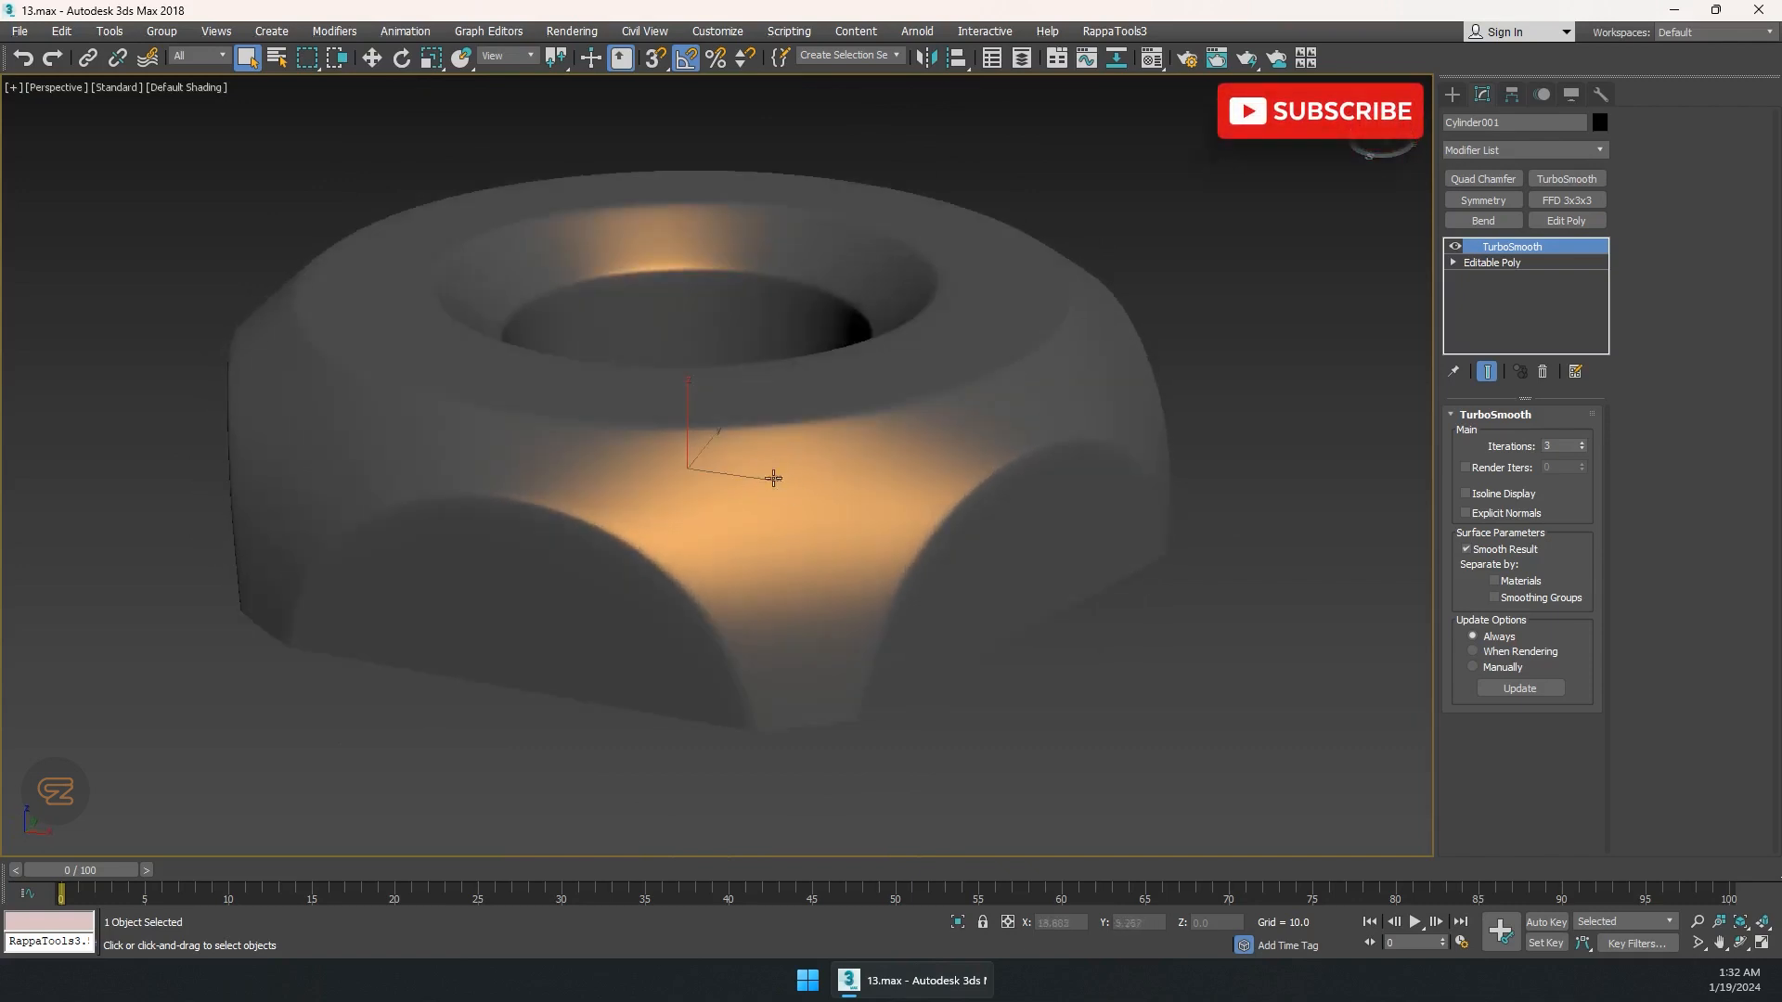
{"action": "middle_click_drag", "start_coordinate": [785, 547], "coordinate": [764, 498]}
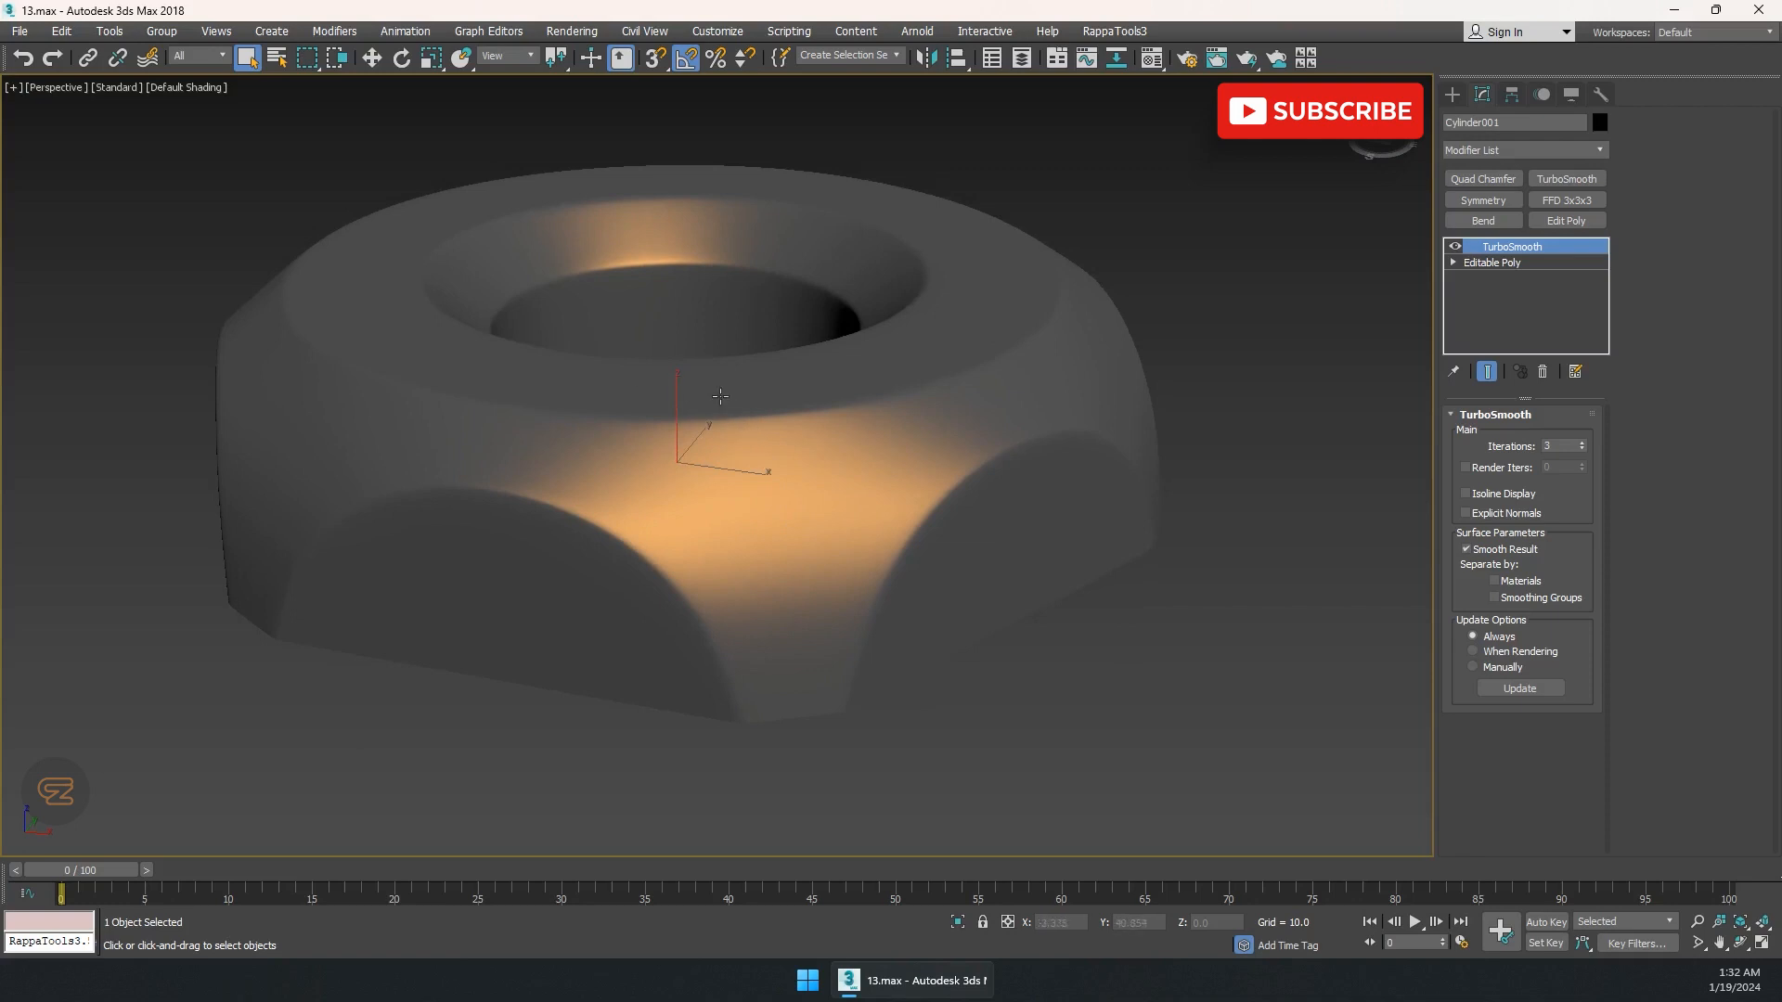
{"action": "middle_click_drag", "start_coordinate": [742, 429], "coordinate": [823, 545], "text": "alt"}
{"action": "scroll", "coordinate": [839, 528], "scroll_direction": "down", "scroll_amount": 2}
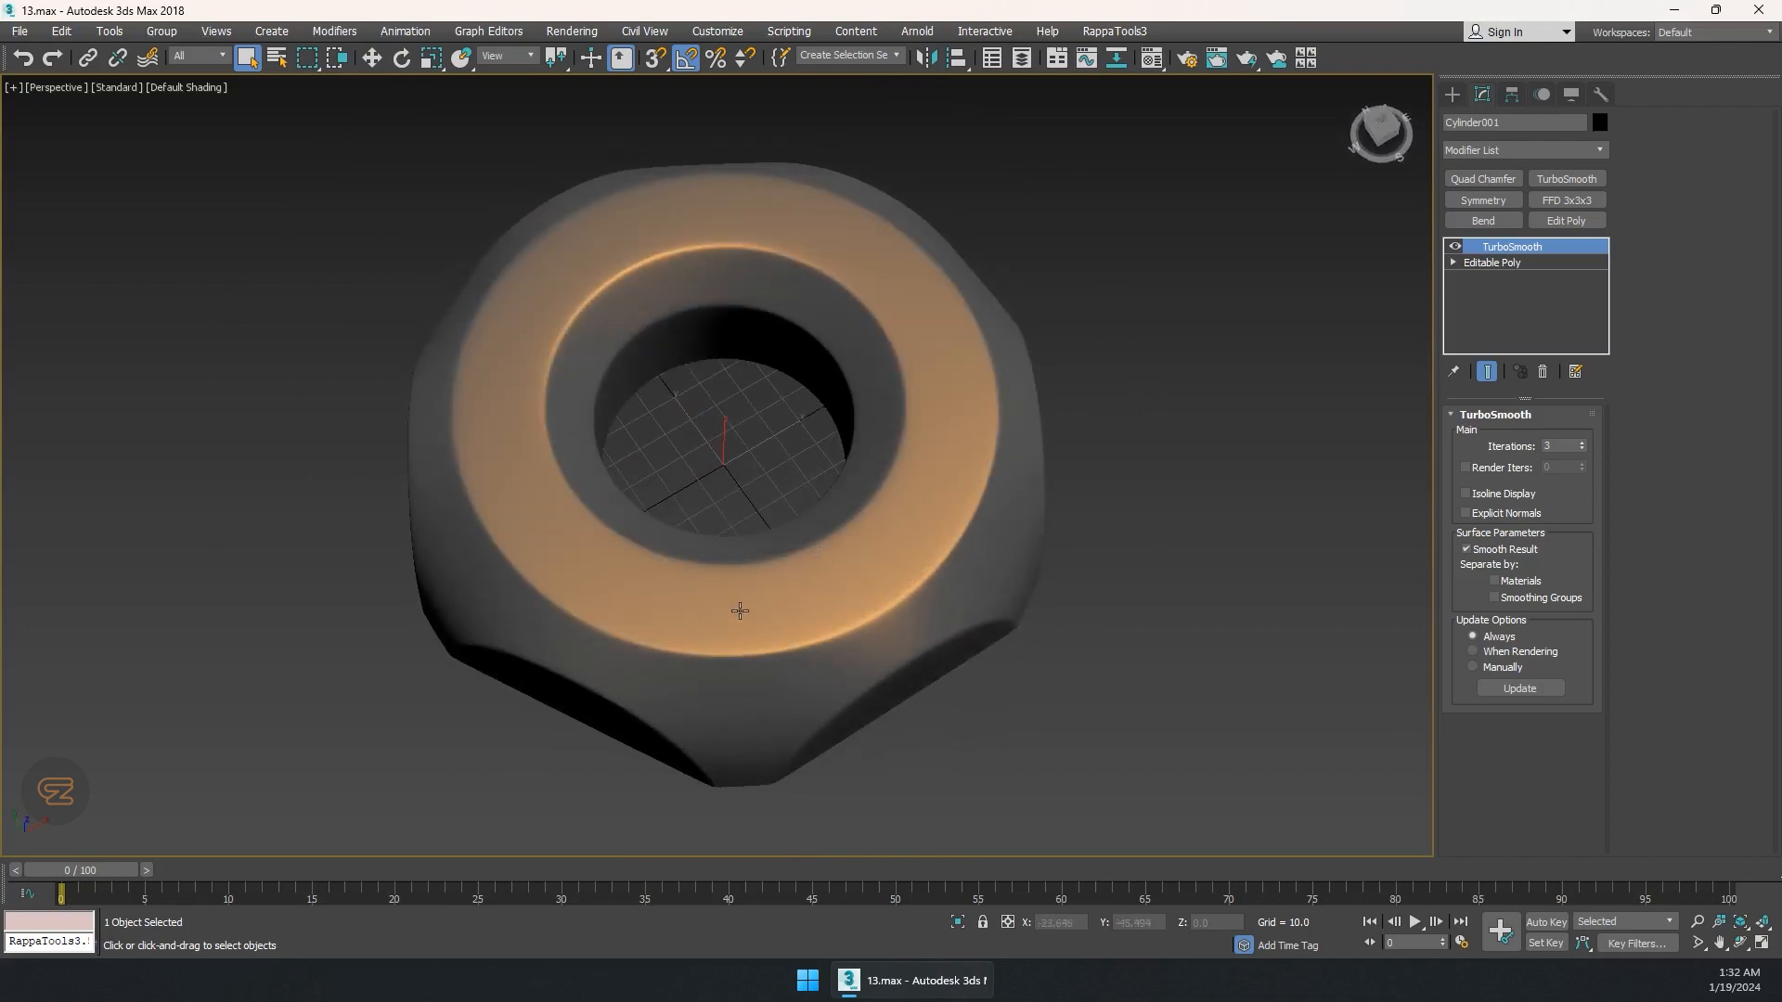
{"action": "middle_click_drag", "start_coordinate": [753, 604], "coordinate": [756, 590], "text": "alt"}
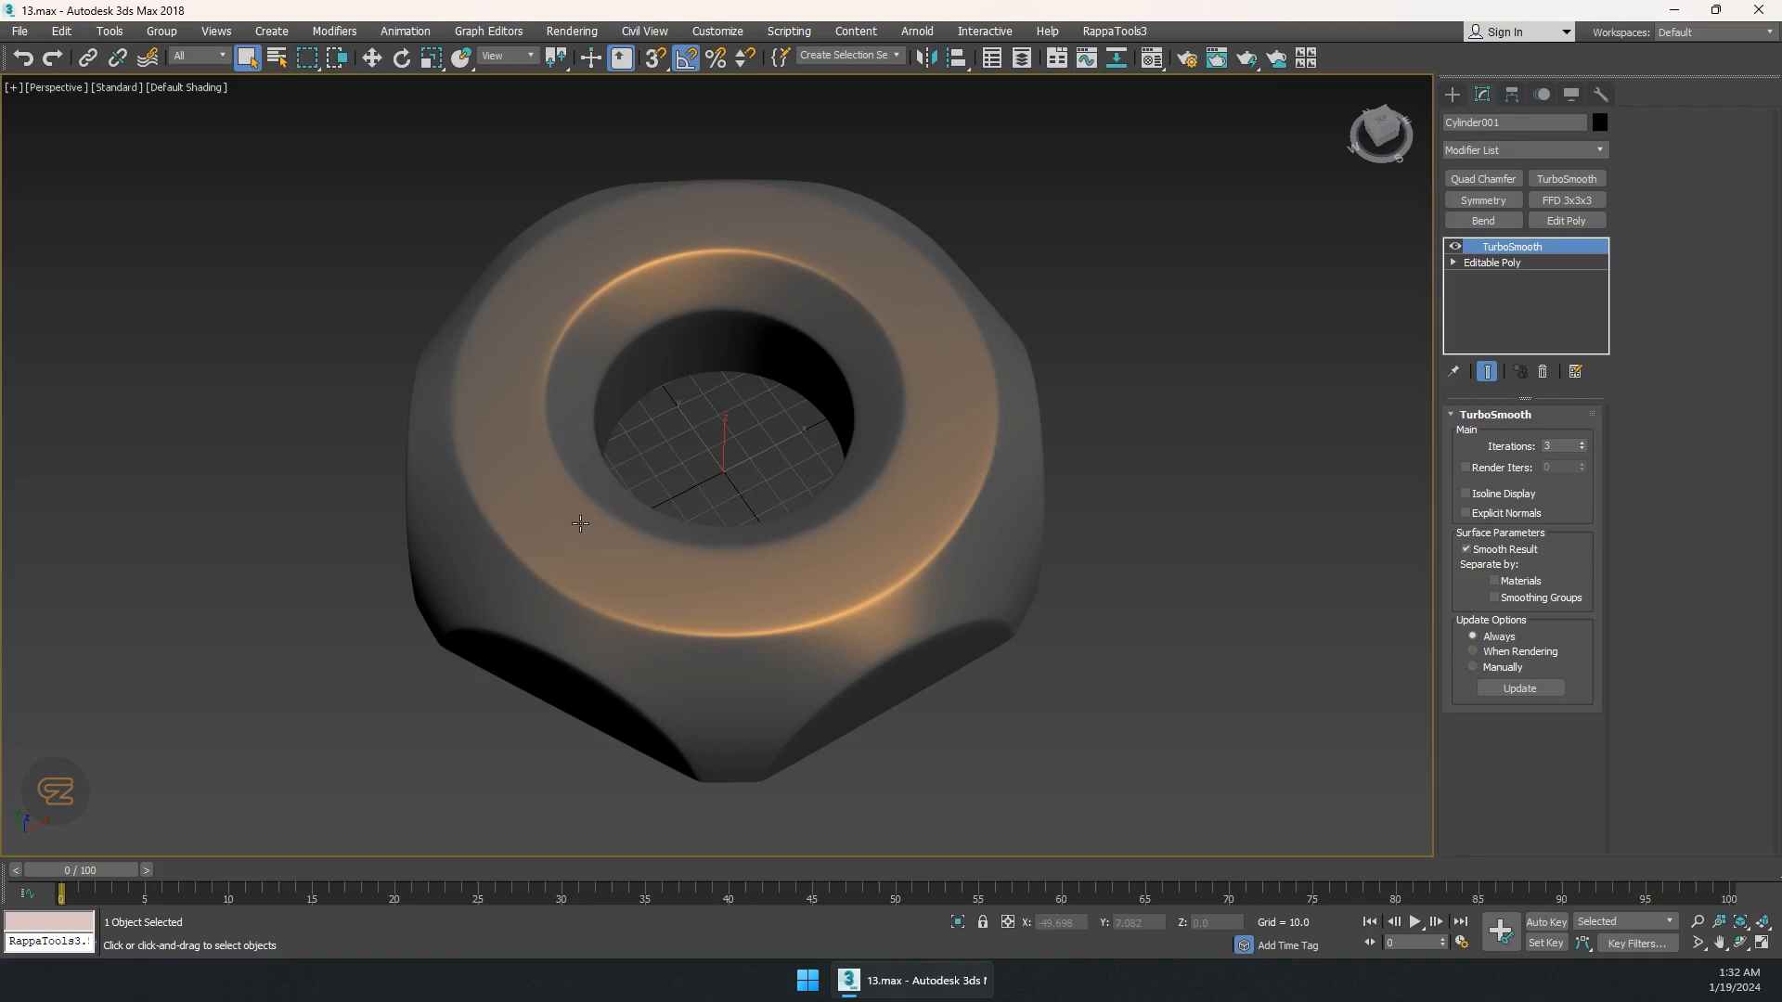
{"action": "middle_click_drag", "start_coordinate": [580, 525], "coordinate": [757, 490], "text": "alt"}
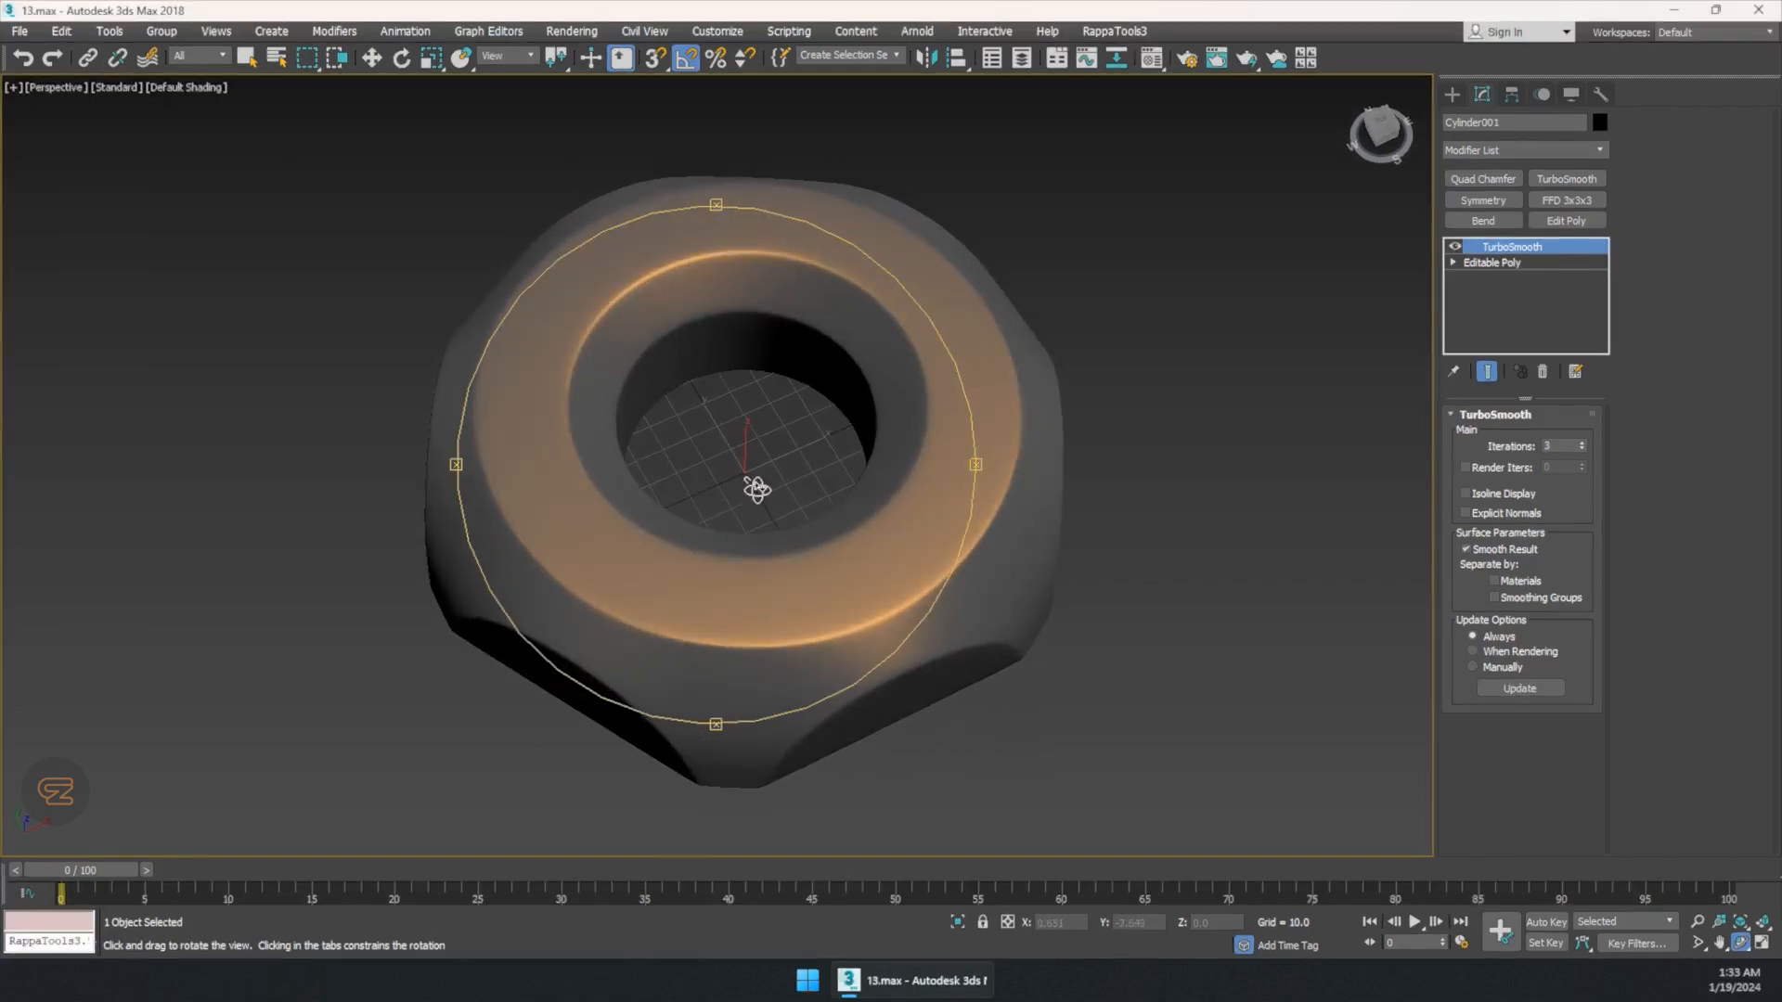